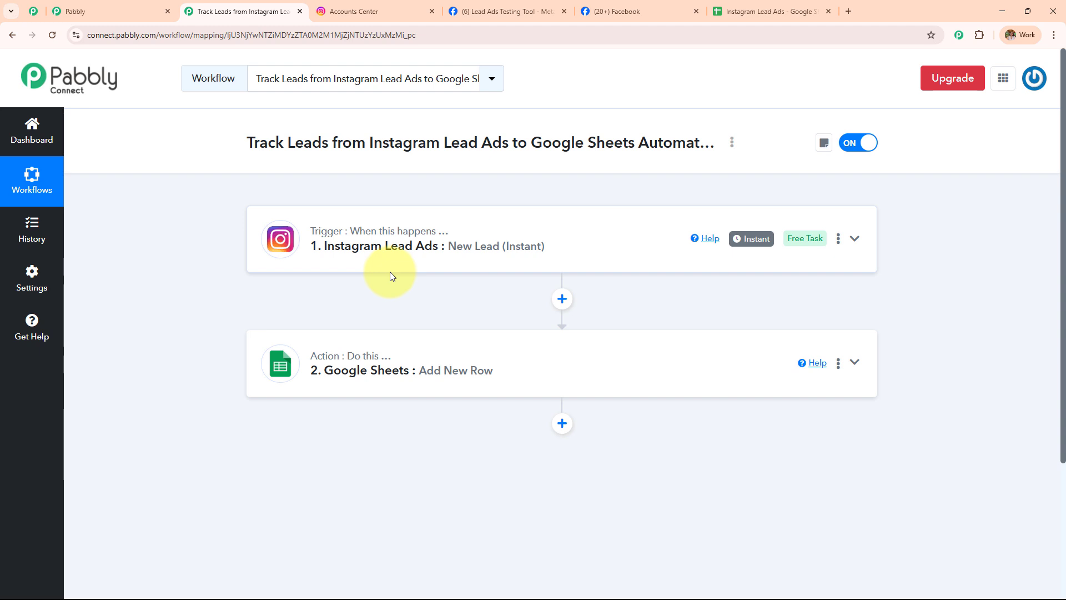
Review the spreadsheet, Pabbly and Facebook page tabs, ending on the lead ads testing page
click(772, 11)
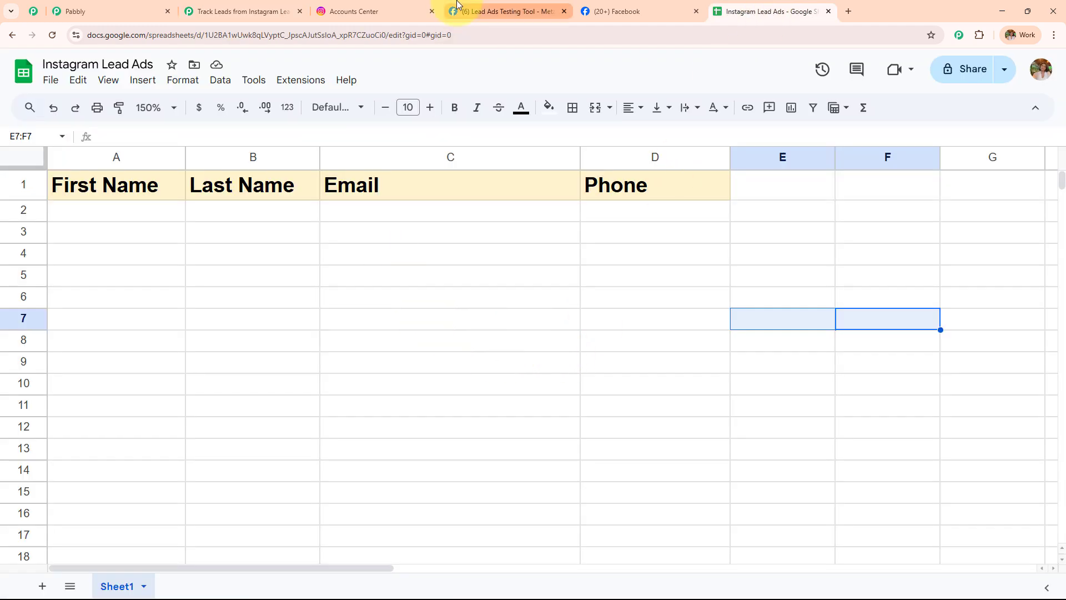
click(250, 11)
click(499, 11)
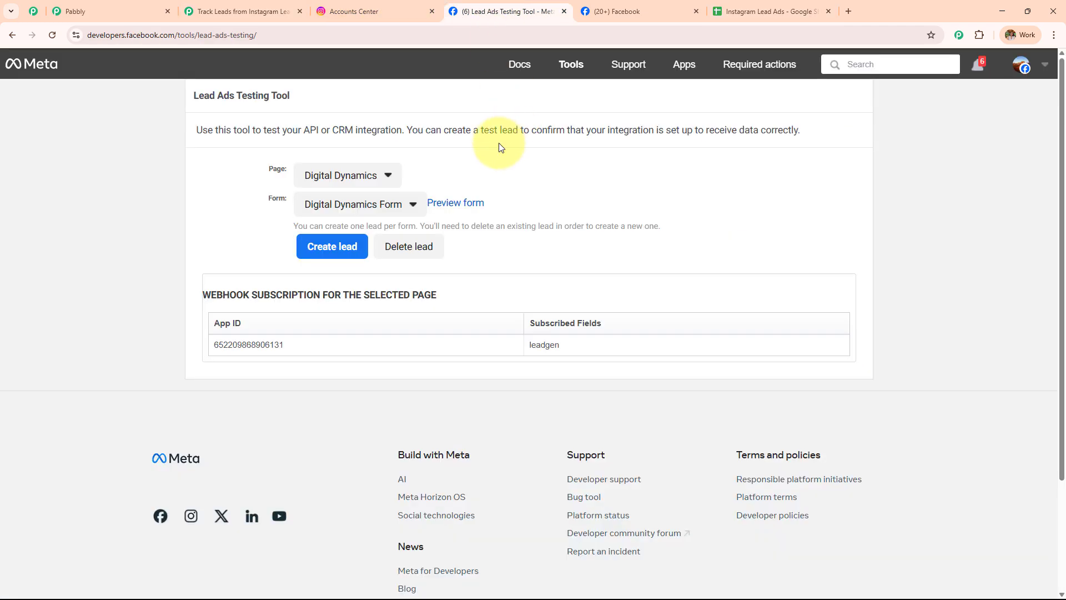
click(667, 11)
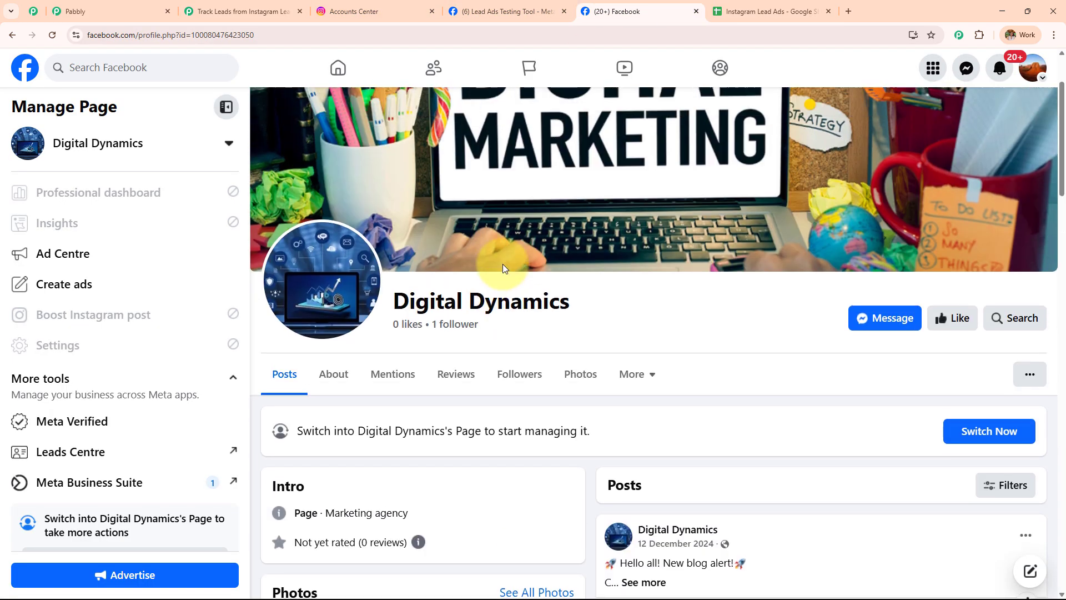
click(489, 11)
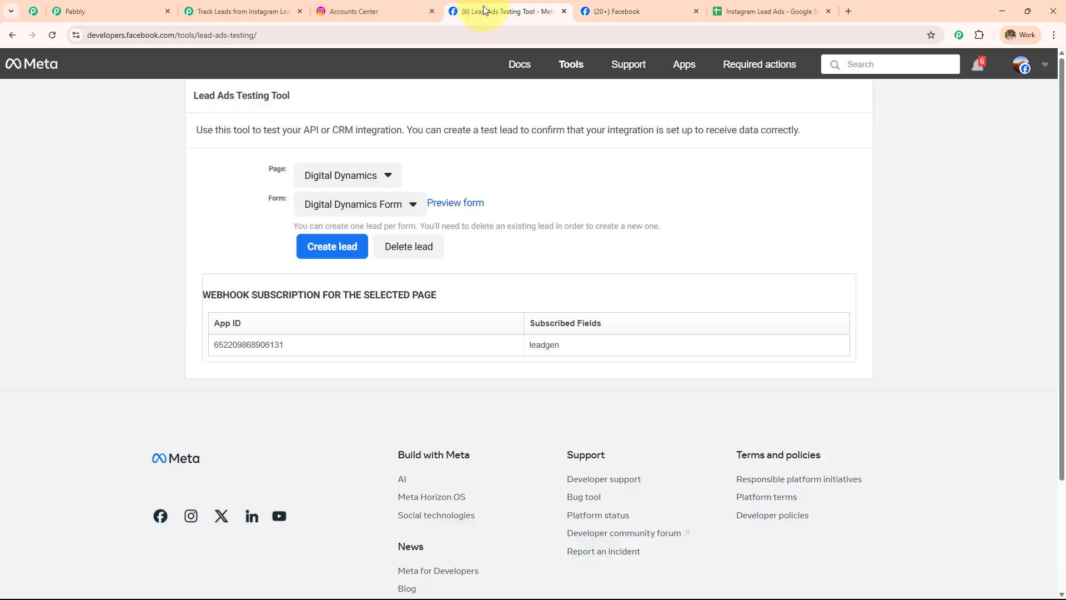
In the preview lead form, enter first name 'New', last name 'User' and an email
click(455, 208)
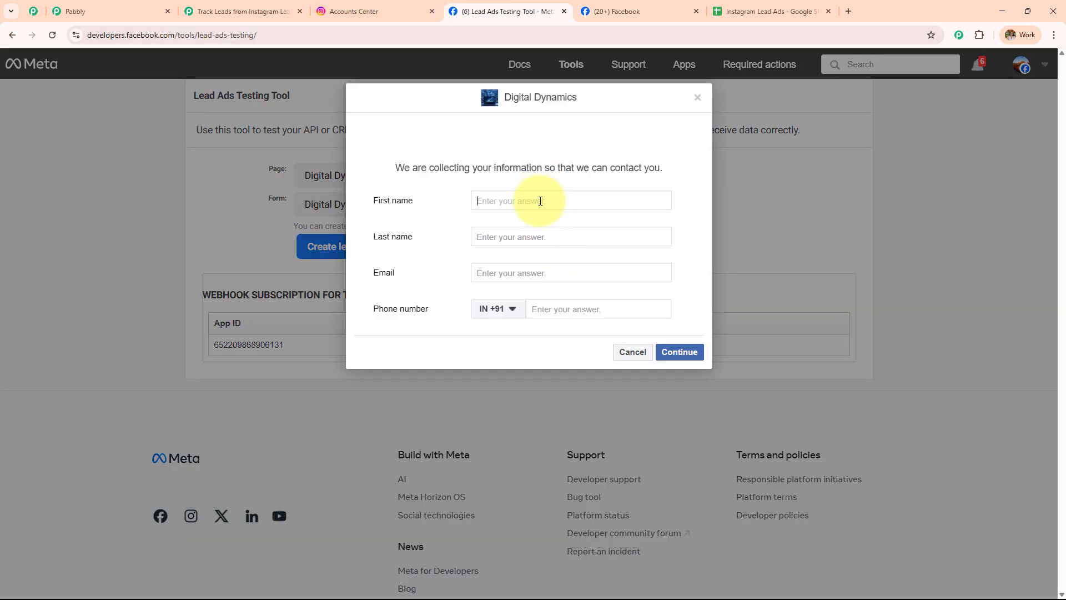
click(540, 201)
text(New)
click(550, 238)
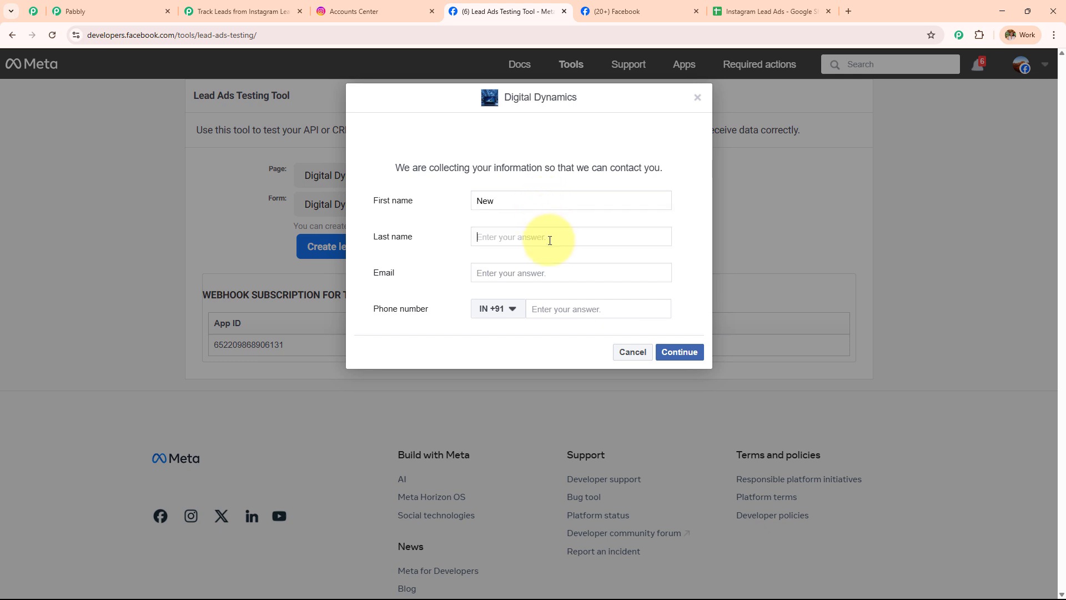
text(User)
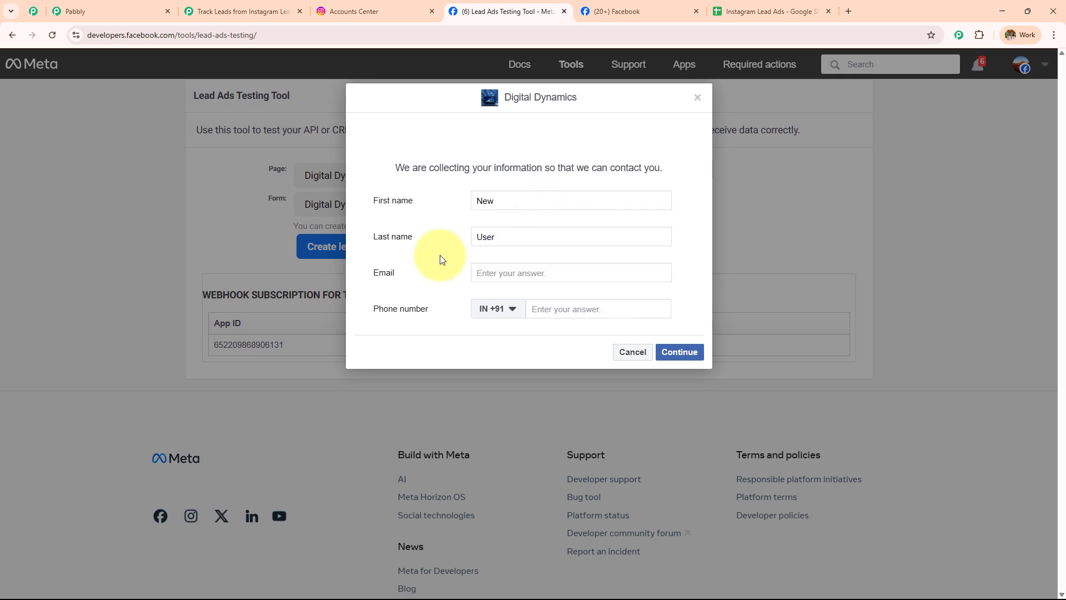
click(513, 271)
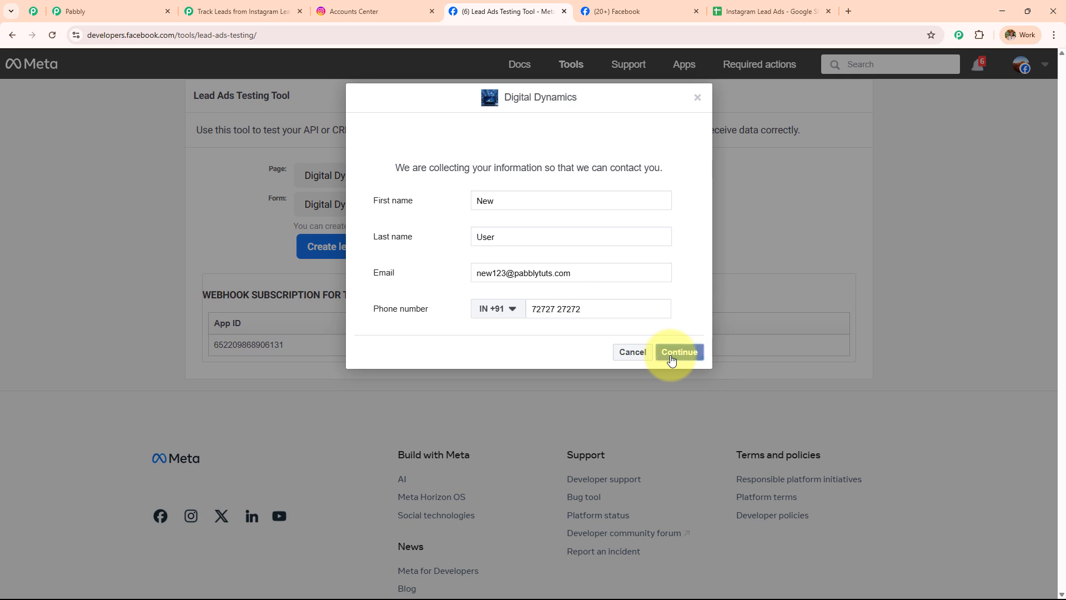
Submit the test lead and check the spreadsheet for its new row
click(669, 356)
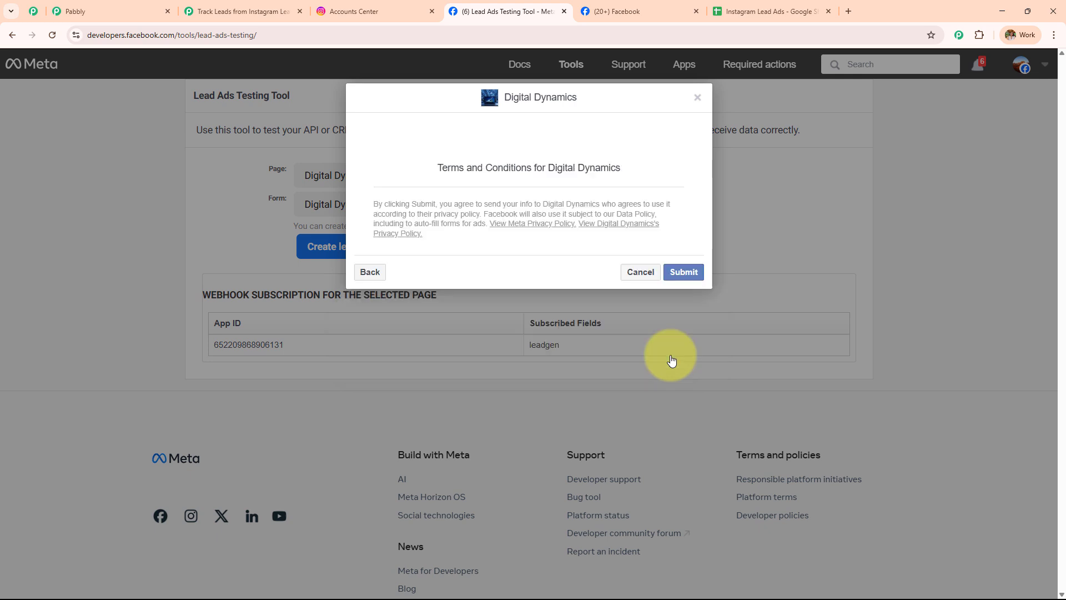
click(692, 278)
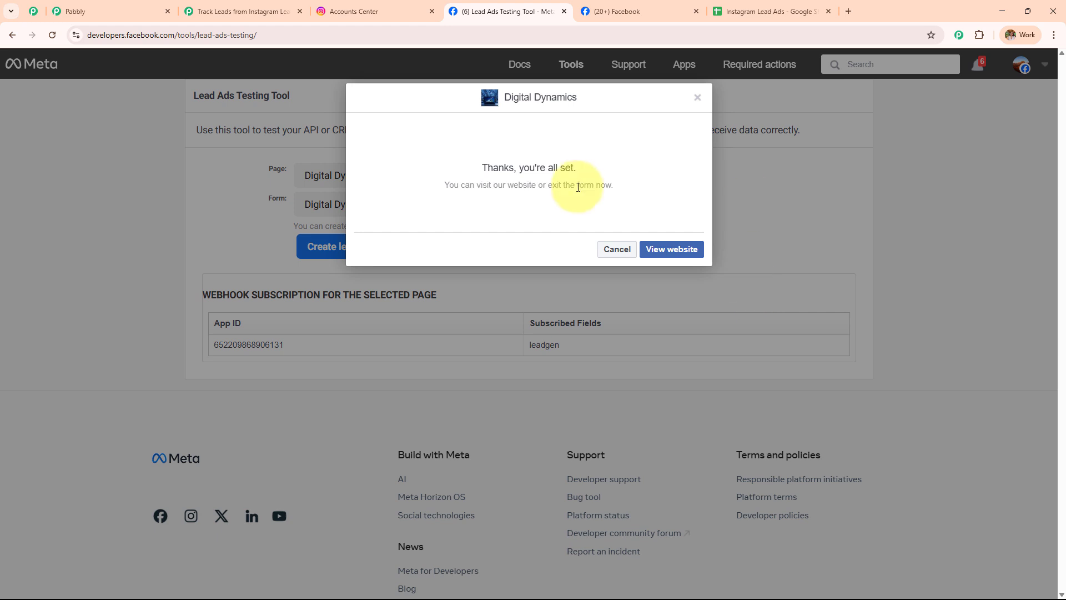
click(788, 17)
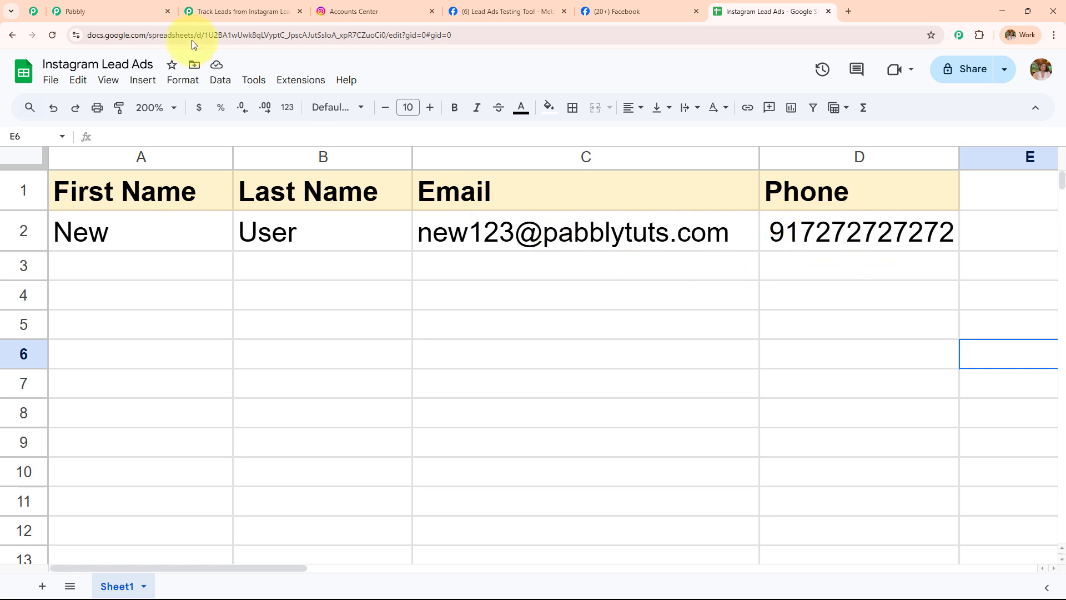
Leave the spreadsheet for the Pabbly browser tab
click(200, 11)
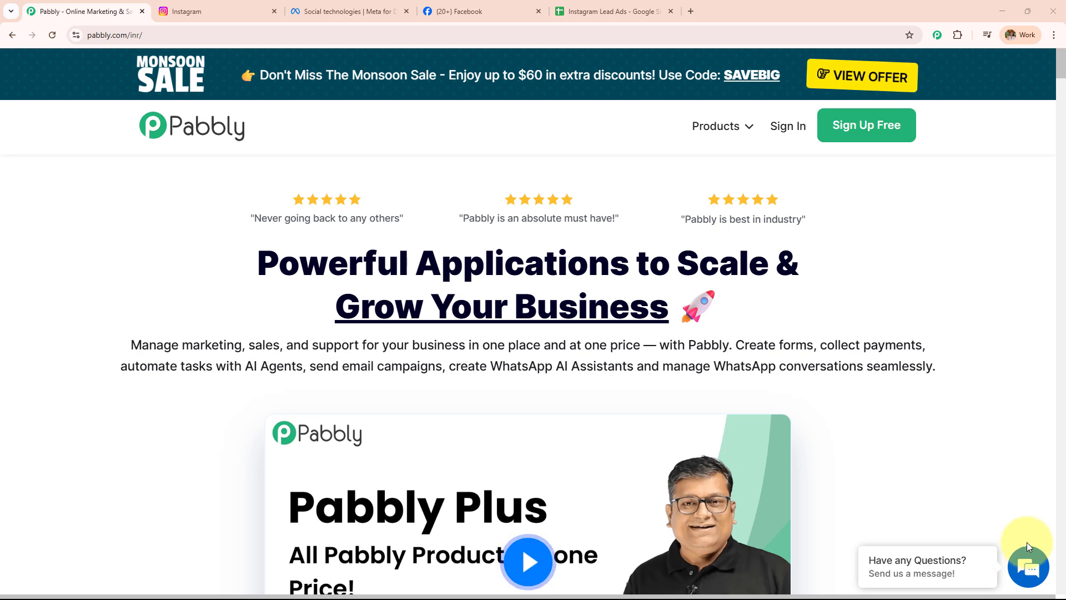
click(221, 11)
click(356, 11)
click(503, 6)
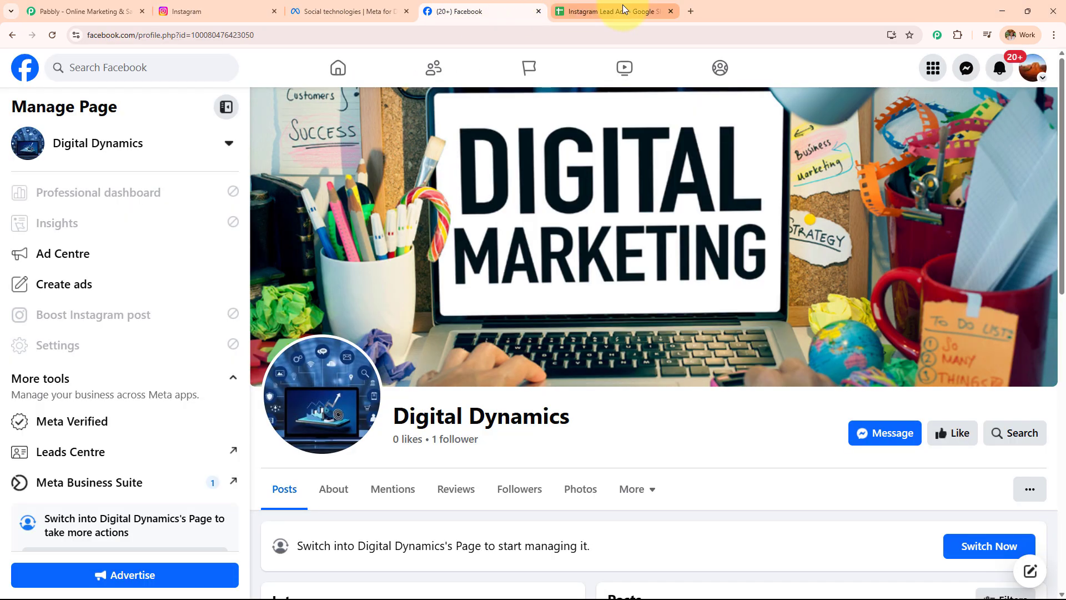
click(622, 5)
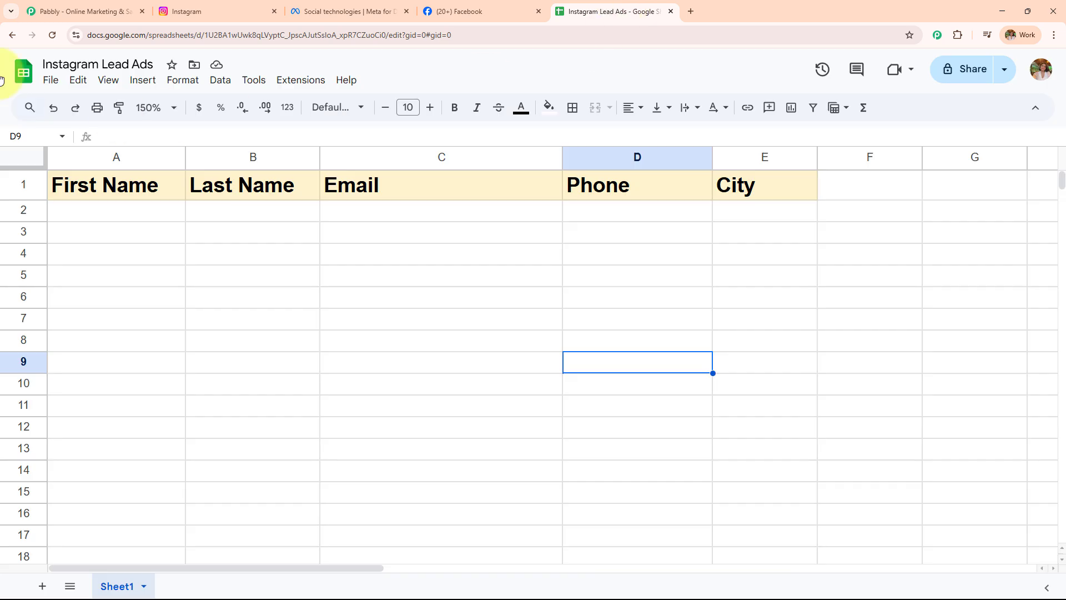
click(72, 11)
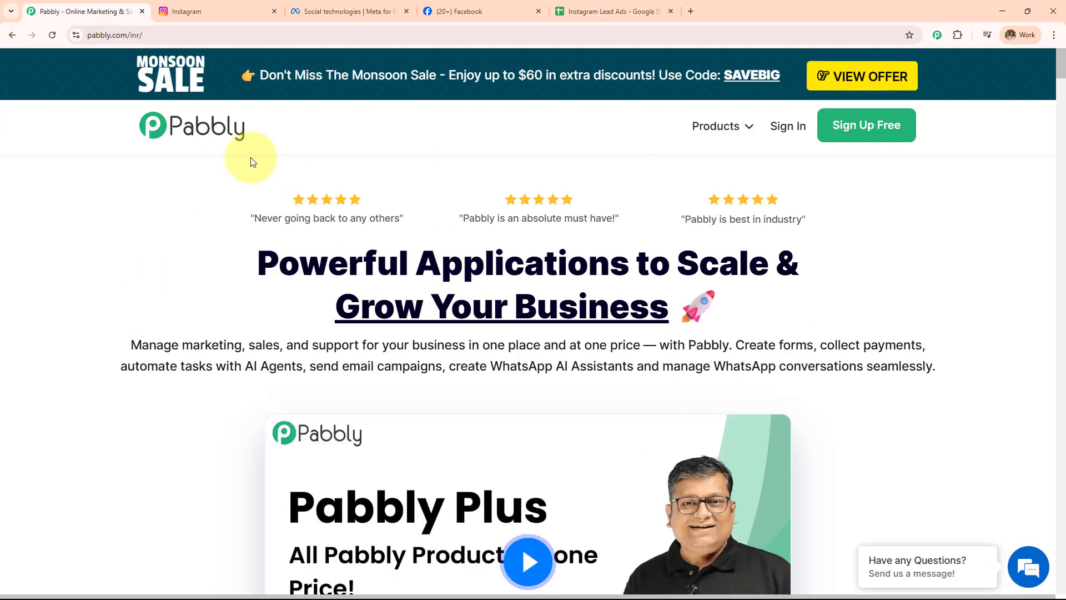
click(131, 35)
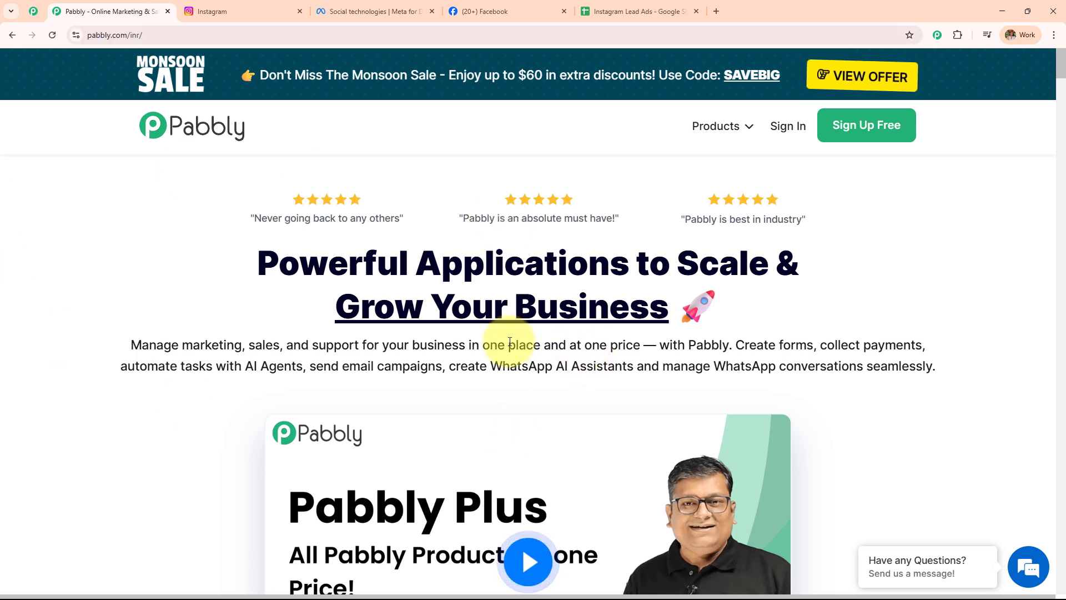
Scroll the Pabbly community reviews page to the bottom, then return to the Pabbly home page
click(32, 12)
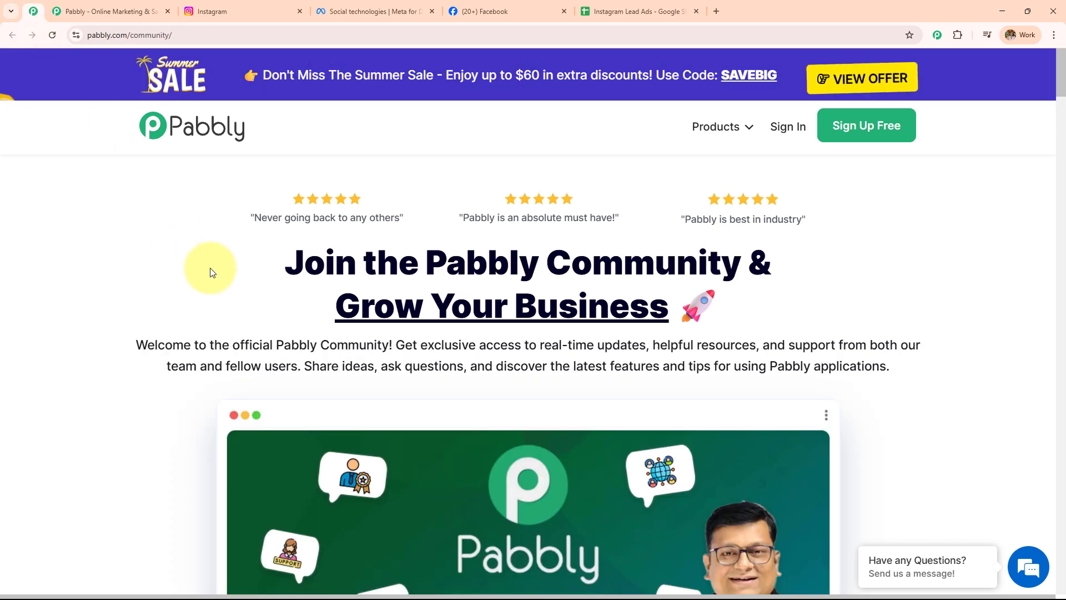
scroll(209, 280, down, 3)
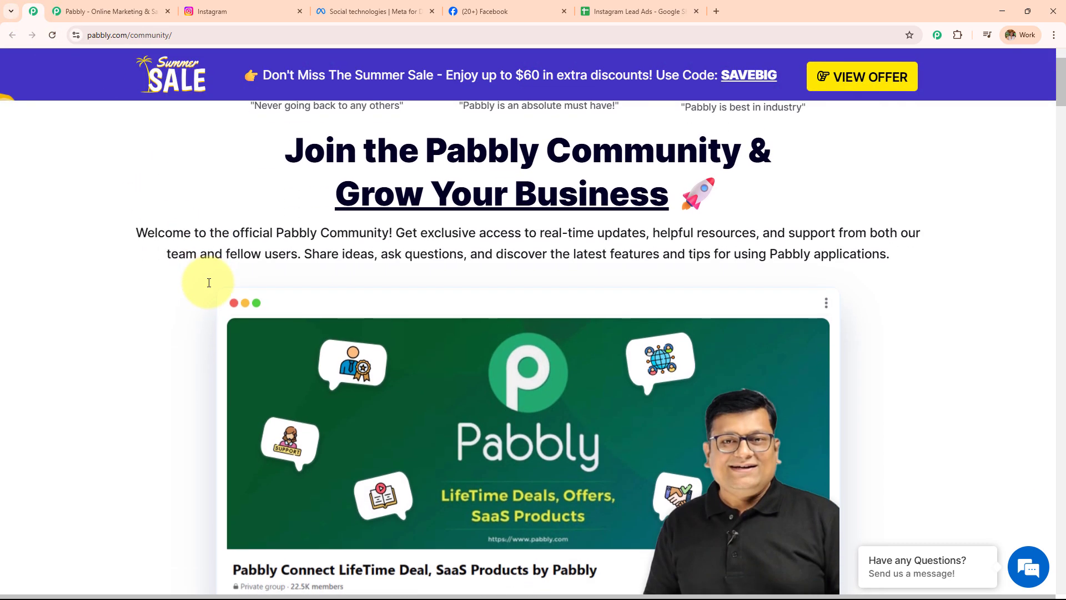
scroll(209, 283, down, 6)
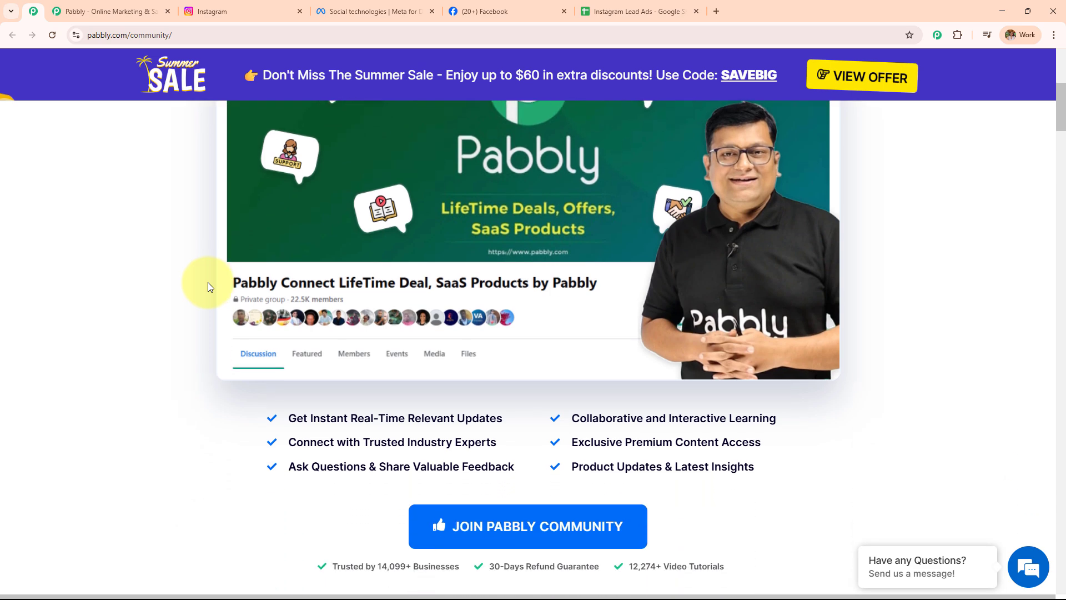
scroll(209, 285, down, 6)
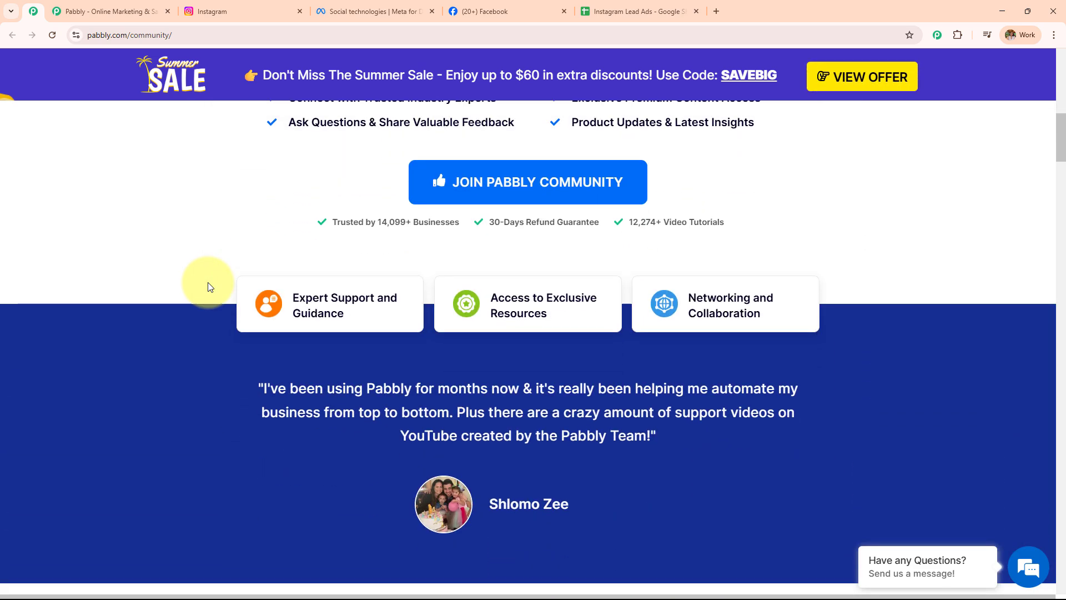
scroll(209, 286, down, 5)
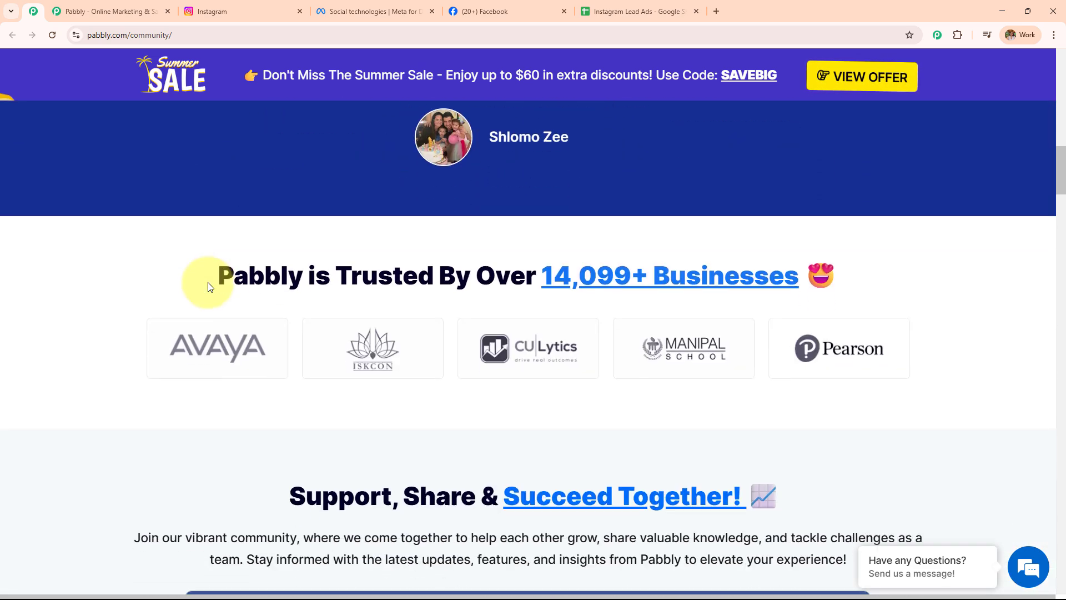
scroll(209, 286, down, 7)
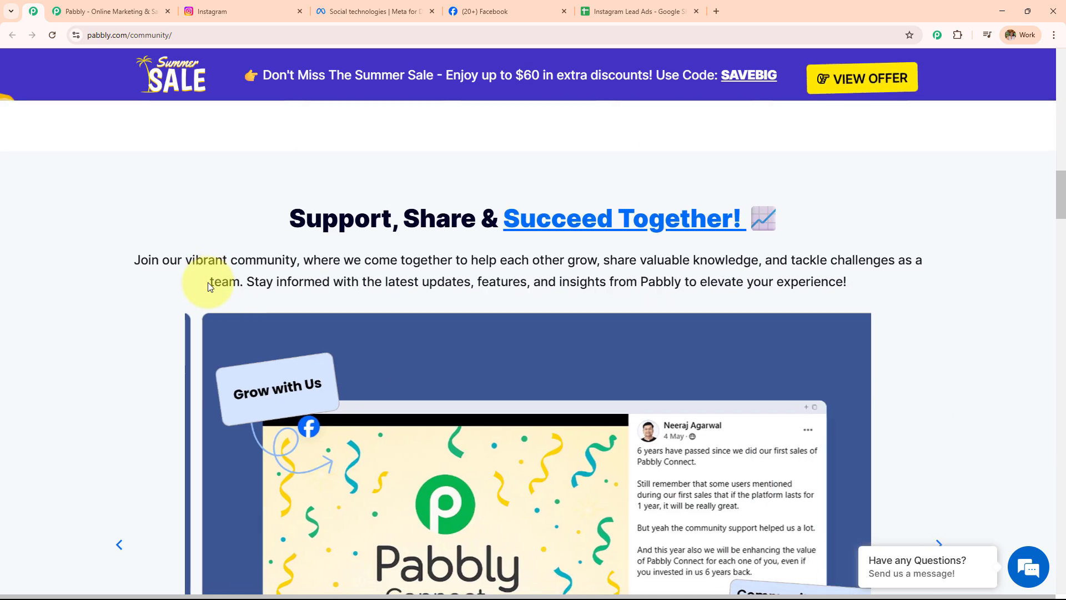
scroll(209, 286, down, 2)
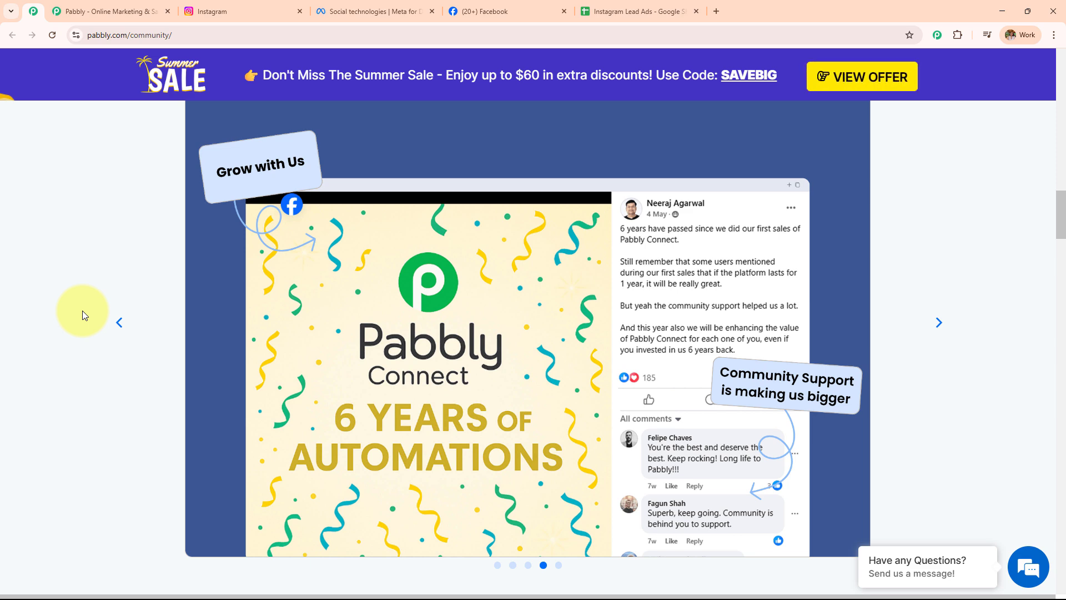
scroll(82, 311, down, 3)
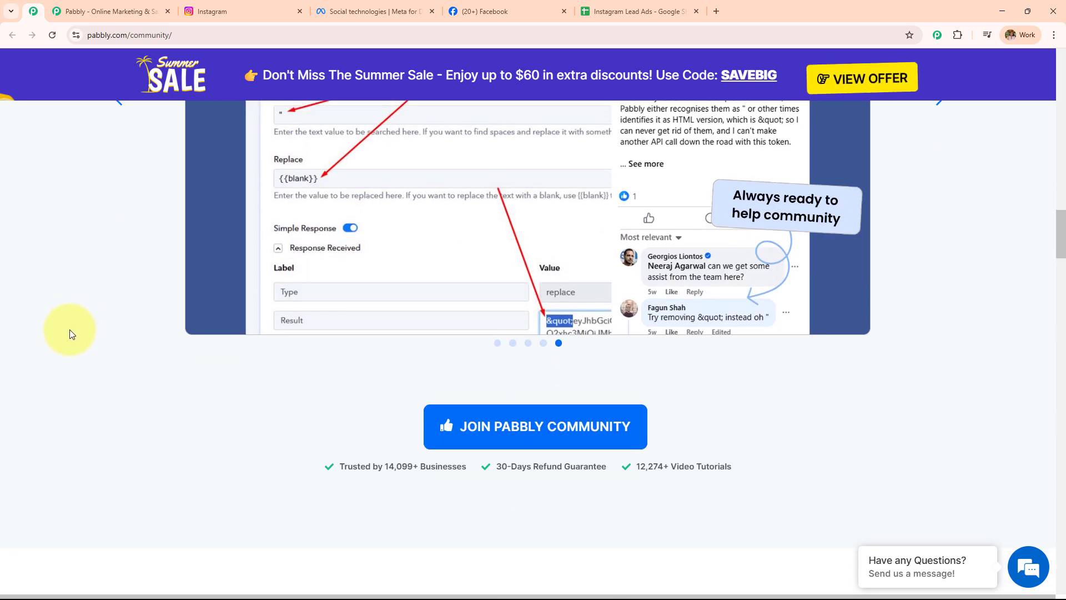
scroll(82, 309, down, 3)
scroll(68, 338, down, 2)
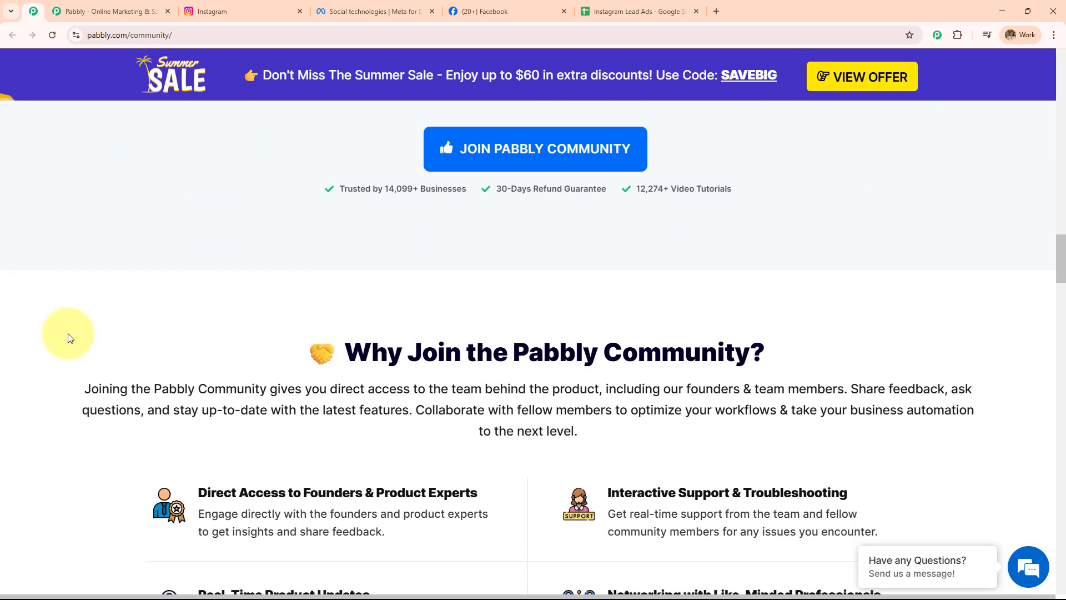
scroll(68, 338, down, 4)
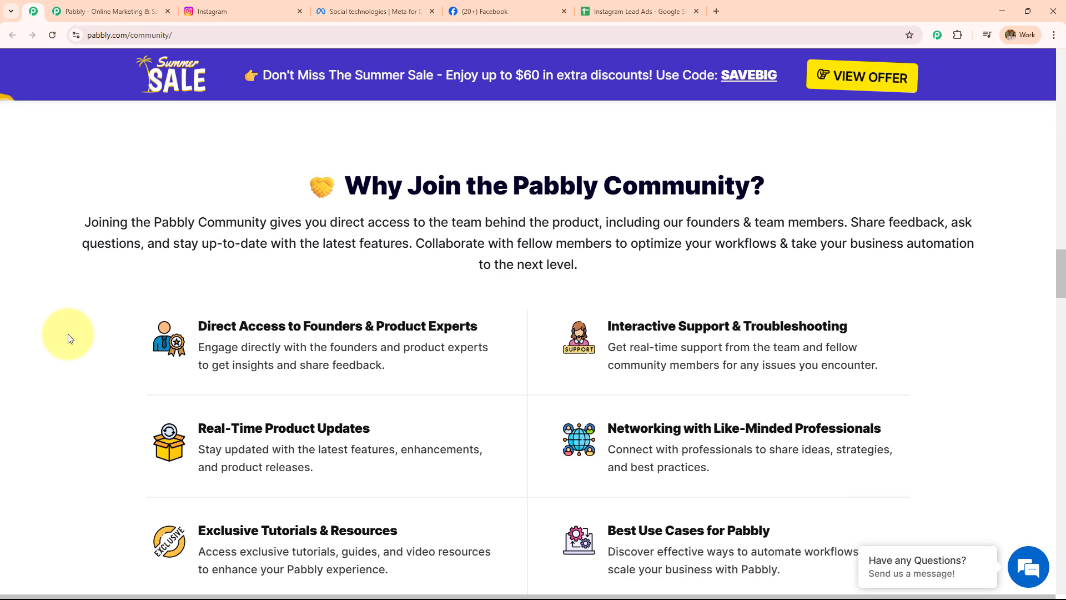
scroll(68, 337, down, 4)
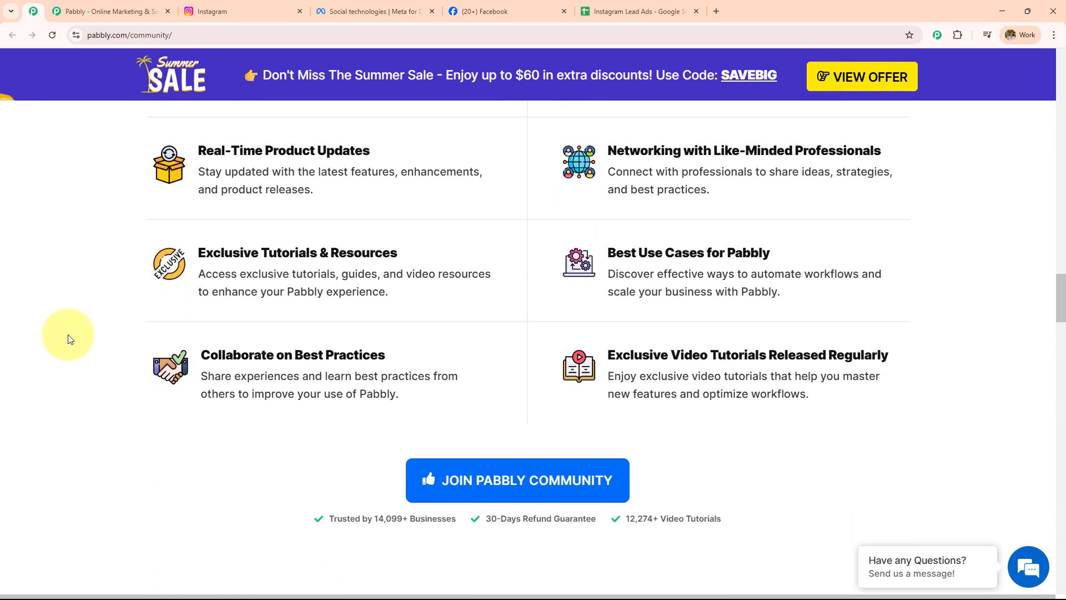
scroll(70, 339, down, 2)
scroll(70, 340, down, 2)
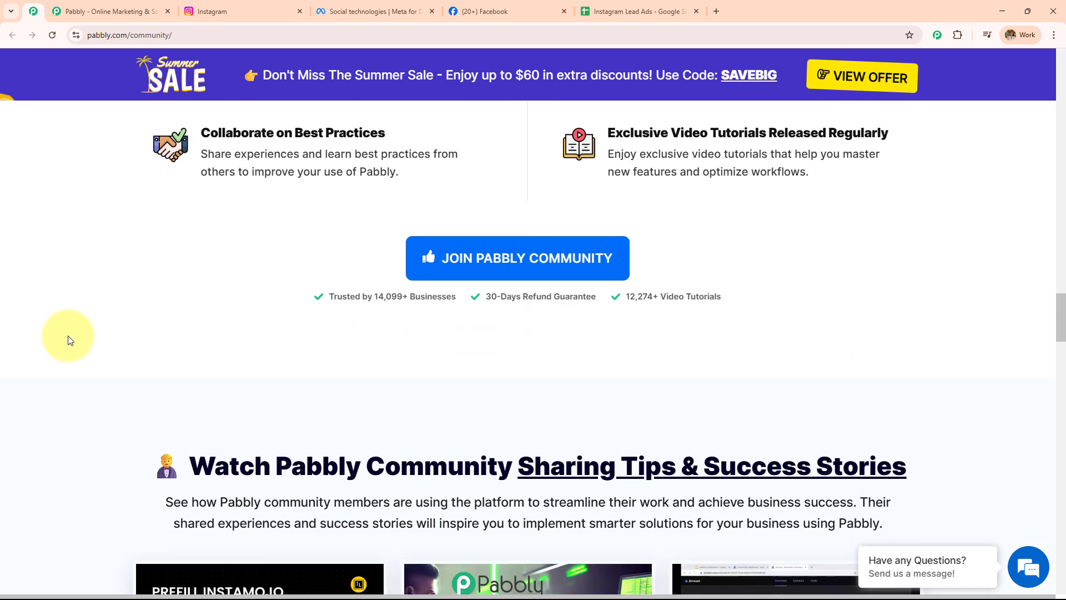
scroll(70, 340, down, 3)
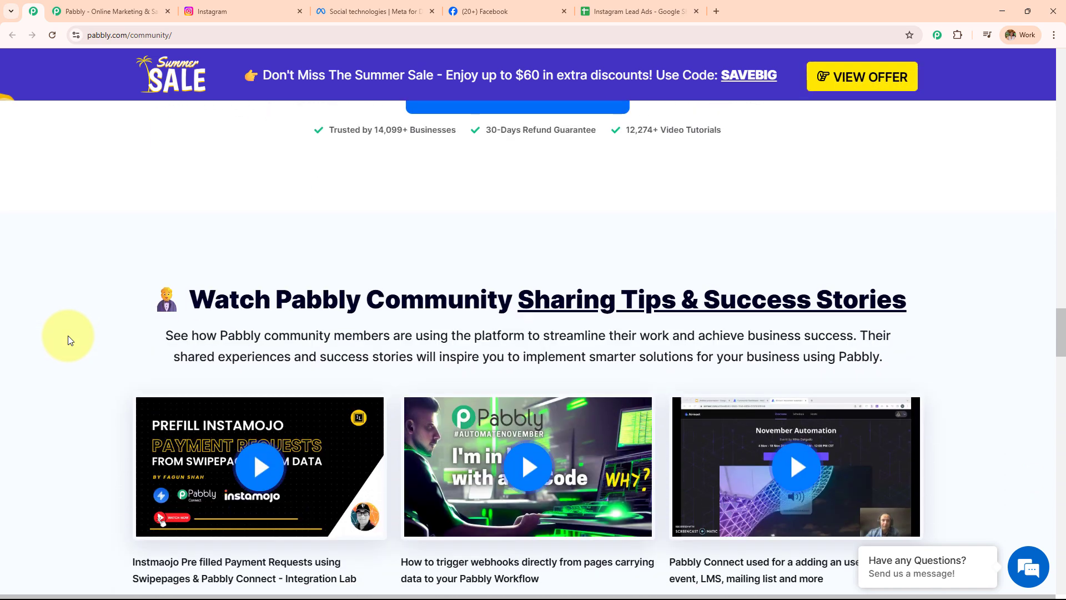
scroll(69, 340, down, 5)
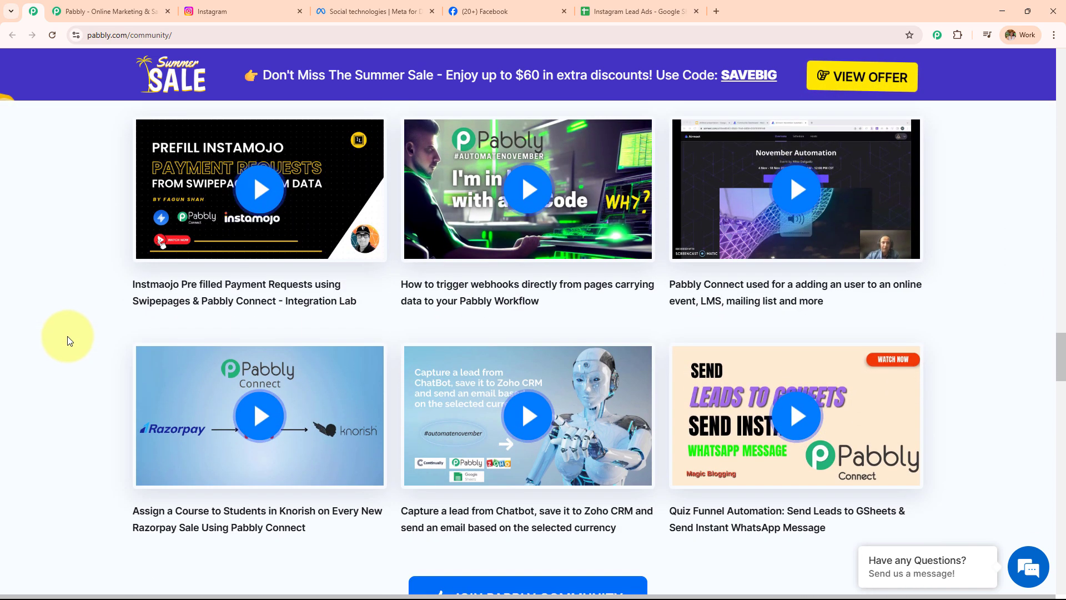
scroll(69, 340, down, 3)
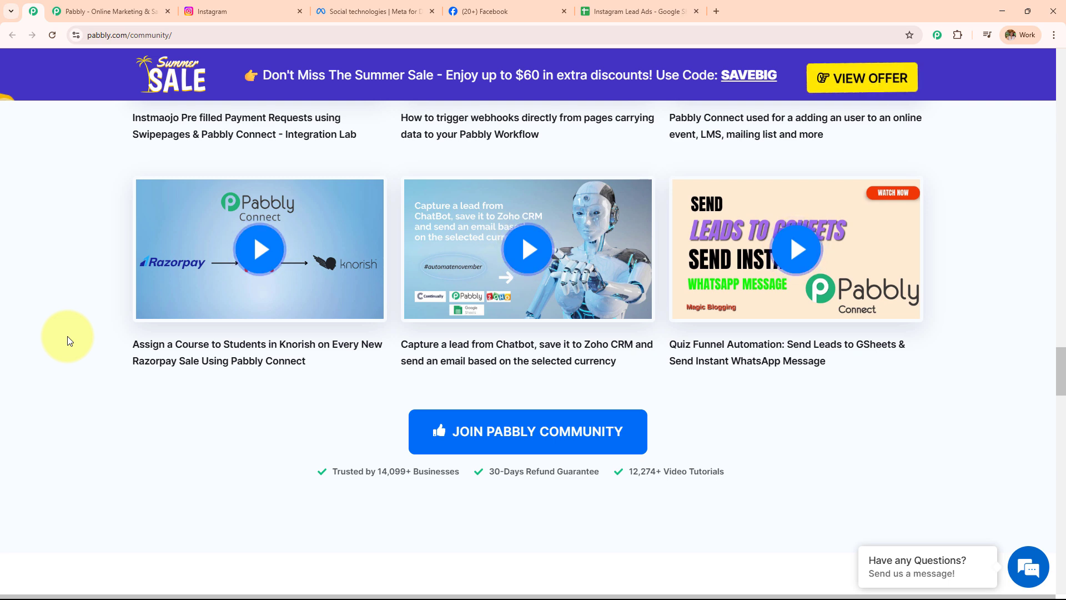
scroll(69, 340, down, 3)
scroll(69, 340, down, 2)
scroll(69, 340, down, 5)
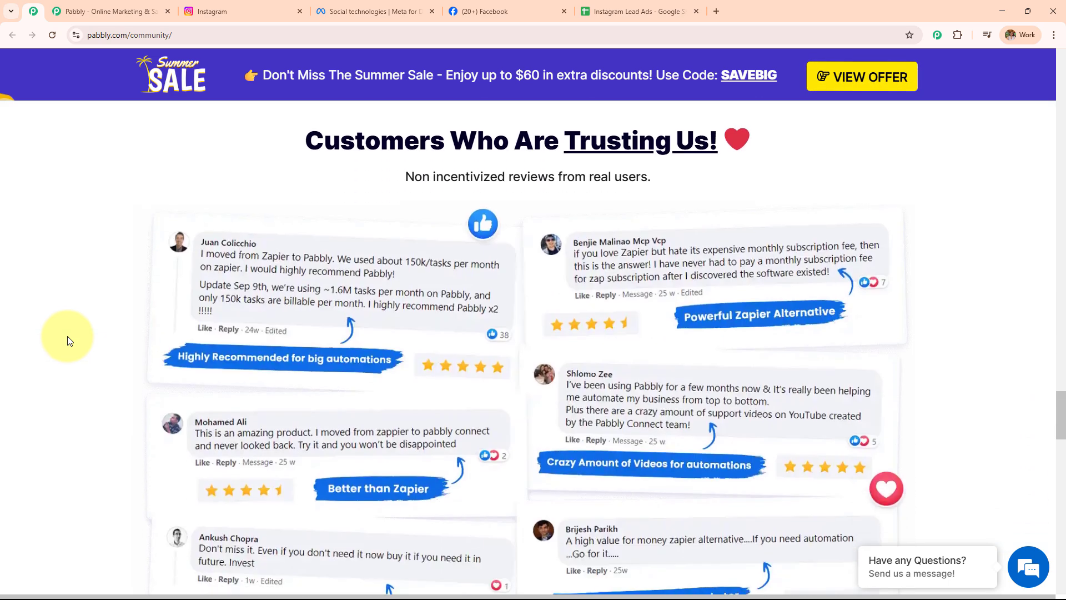
scroll(69, 340, down, 4)
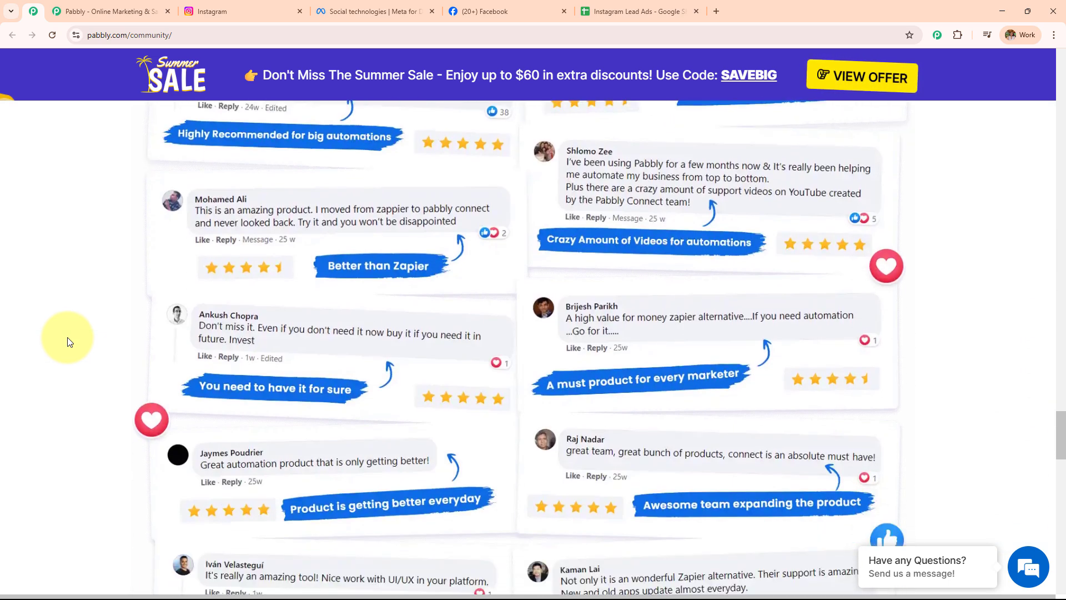
scroll(69, 341, down, 2)
scroll(69, 341, down, 8)
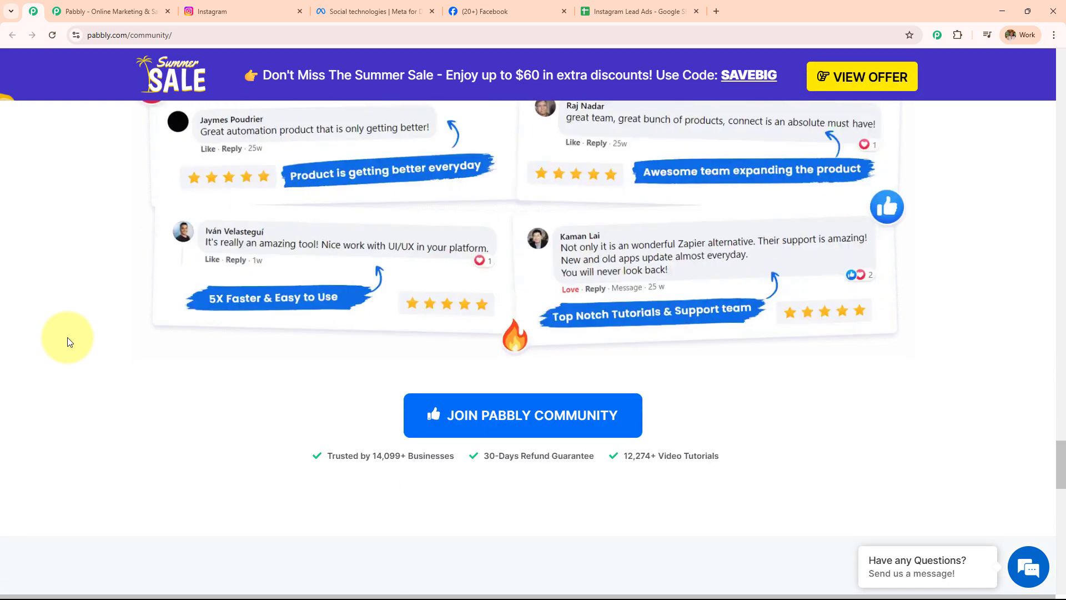
scroll(69, 342, down, 3)
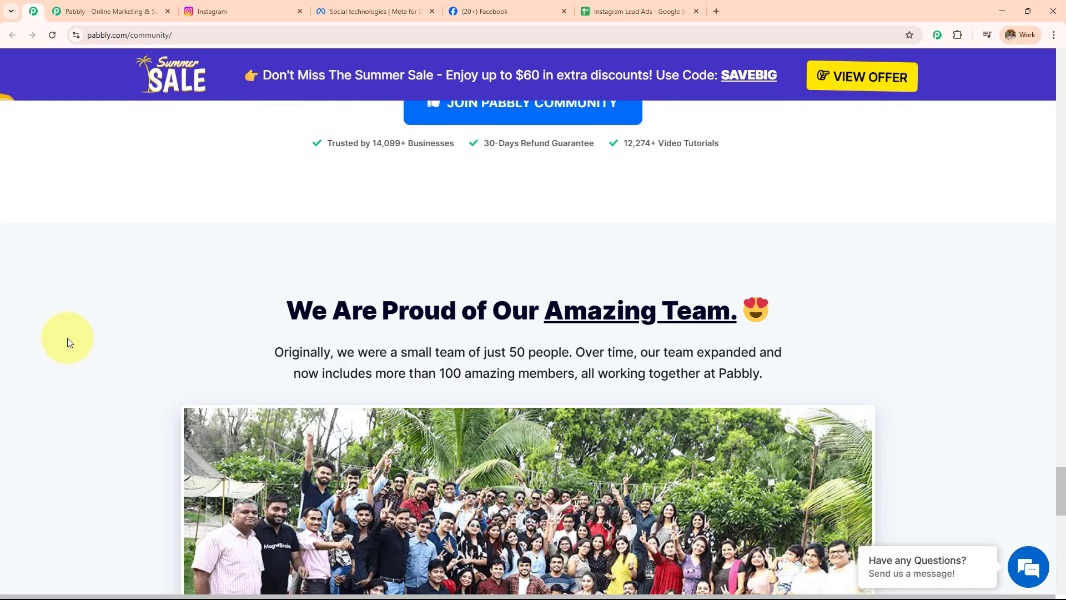
scroll(70, 342, down, 5)
scroll(68, 340, down, 4)
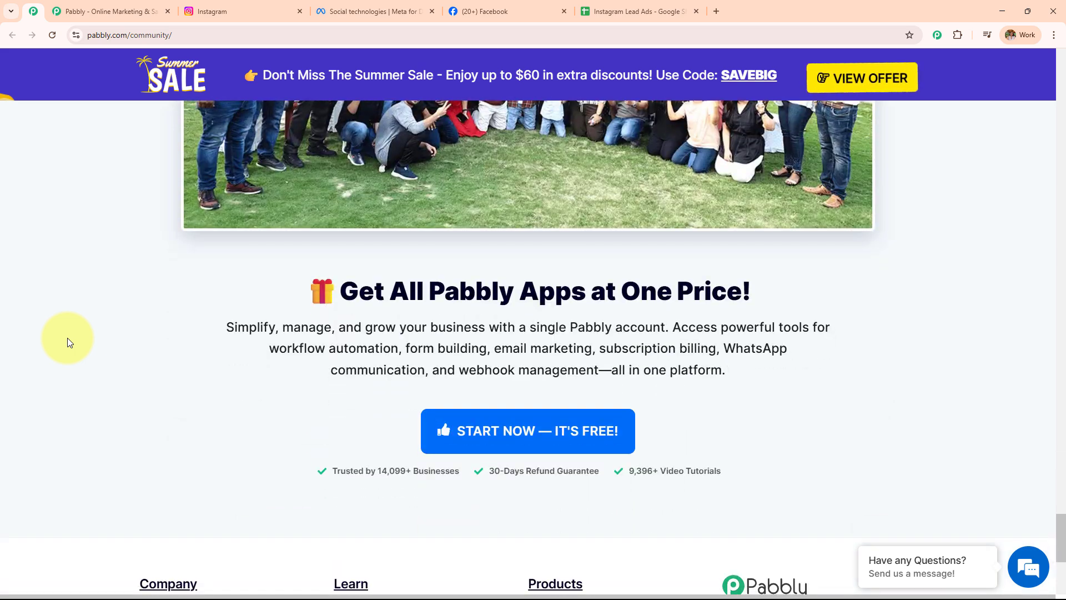
scroll(68, 338, down, 6)
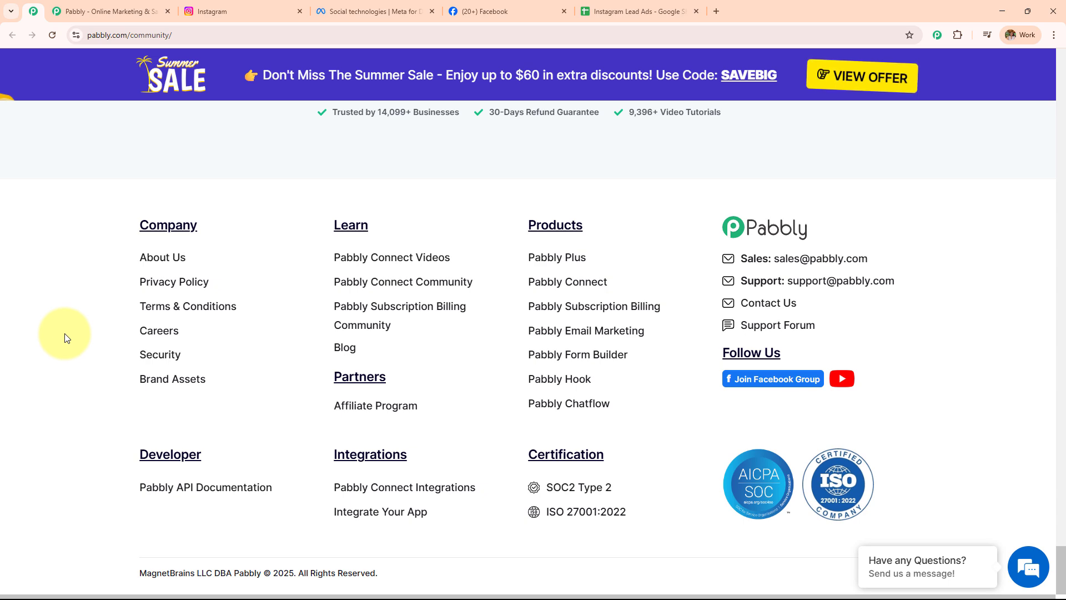
click(133, 12)
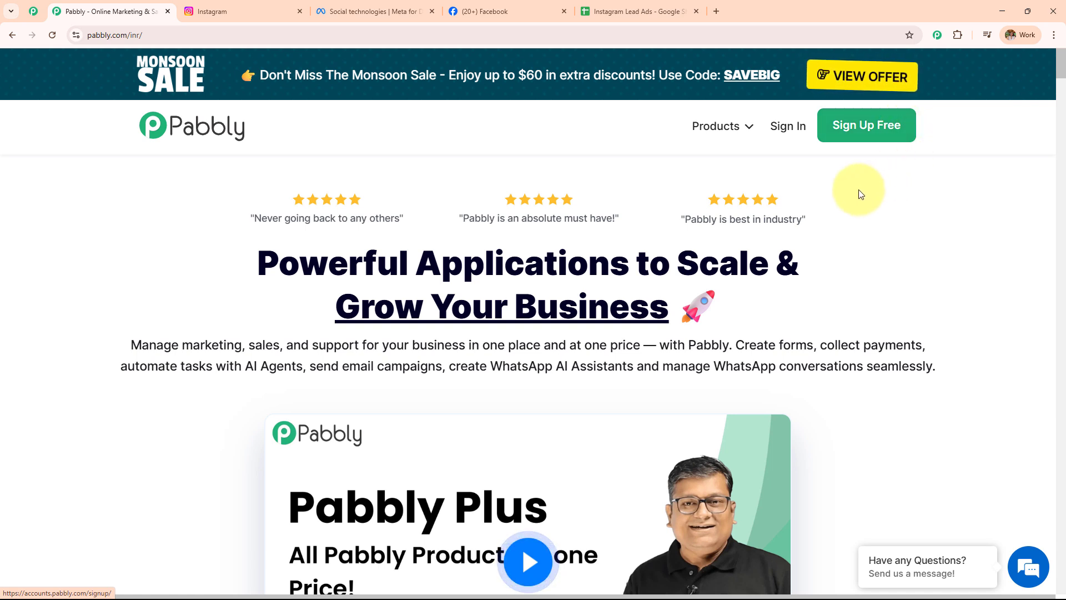
Sign in to Pabbly and launch Pabbly Connect from the All Pabbly Apps list
click(786, 126)
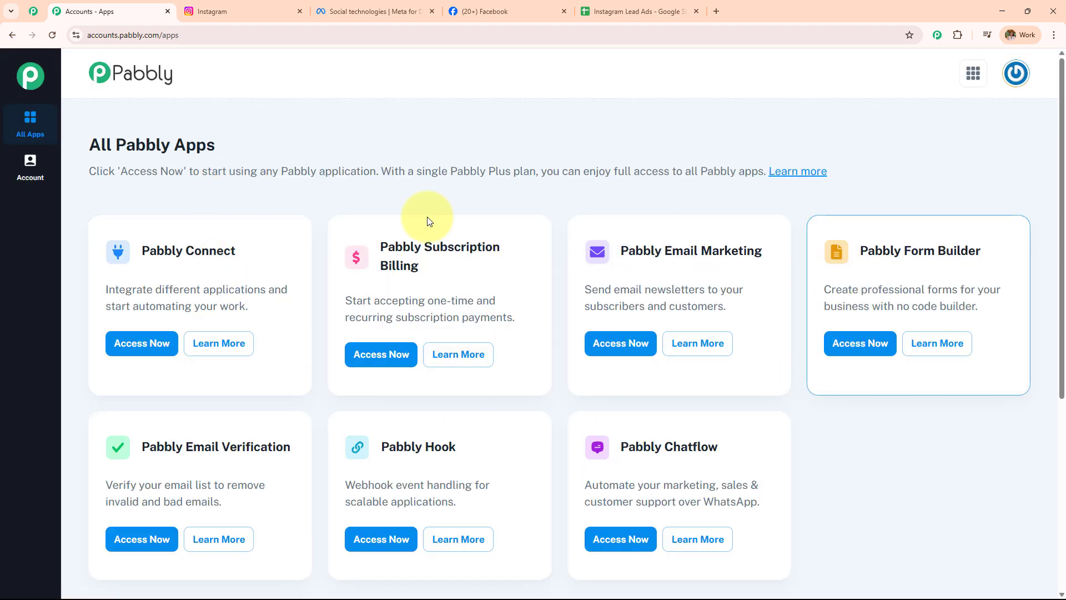
drag(136, 251, 272, 253)
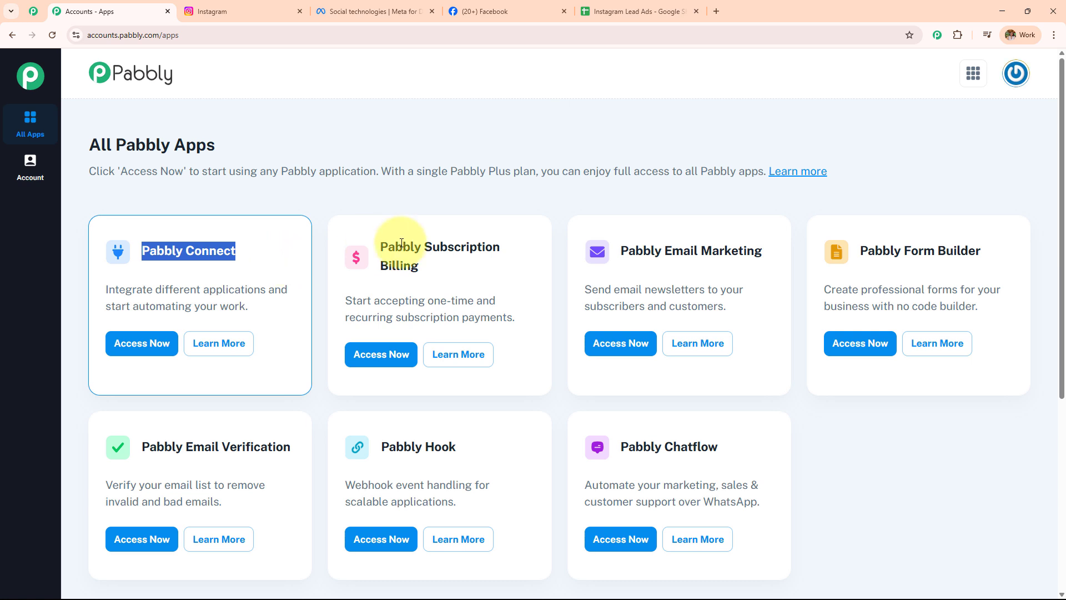
drag(380, 248, 434, 273)
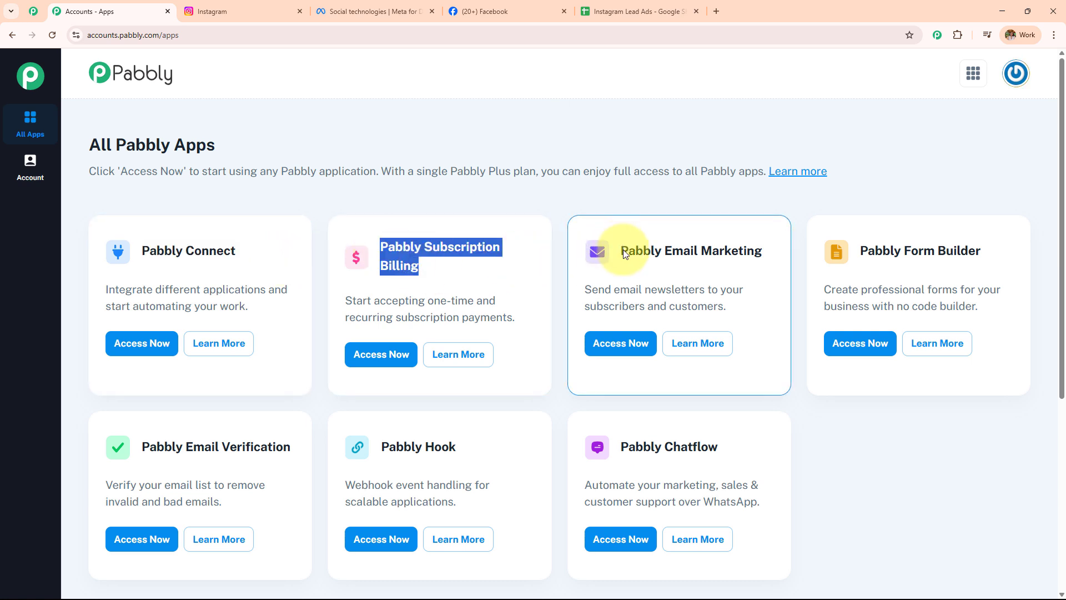
drag(620, 248, 769, 253)
click(119, 251)
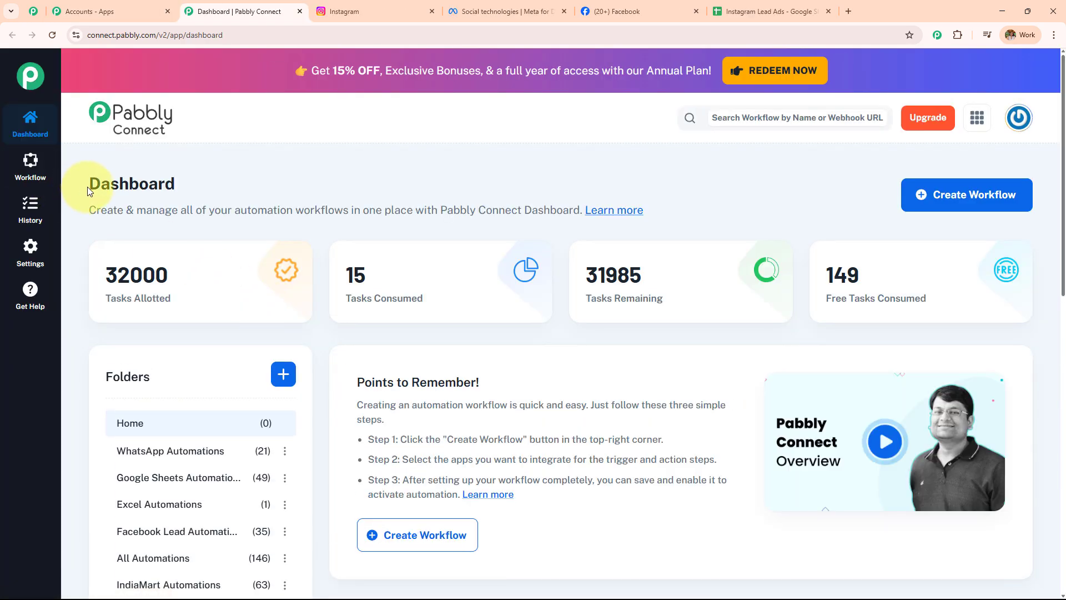
Start a new folder from the Connect dashboard, leaving the parent folder as None
drag(87, 186, 255, 187)
scroll(550, 357, down, 5)
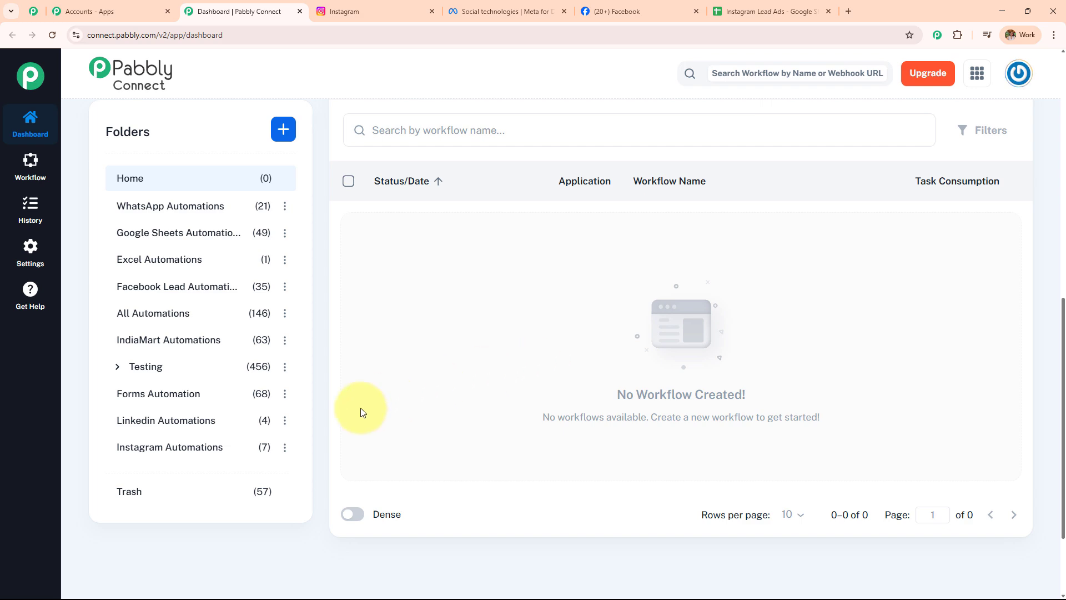
scroll(222, 432, up, 5)
scroll(224, 432, up, 4)
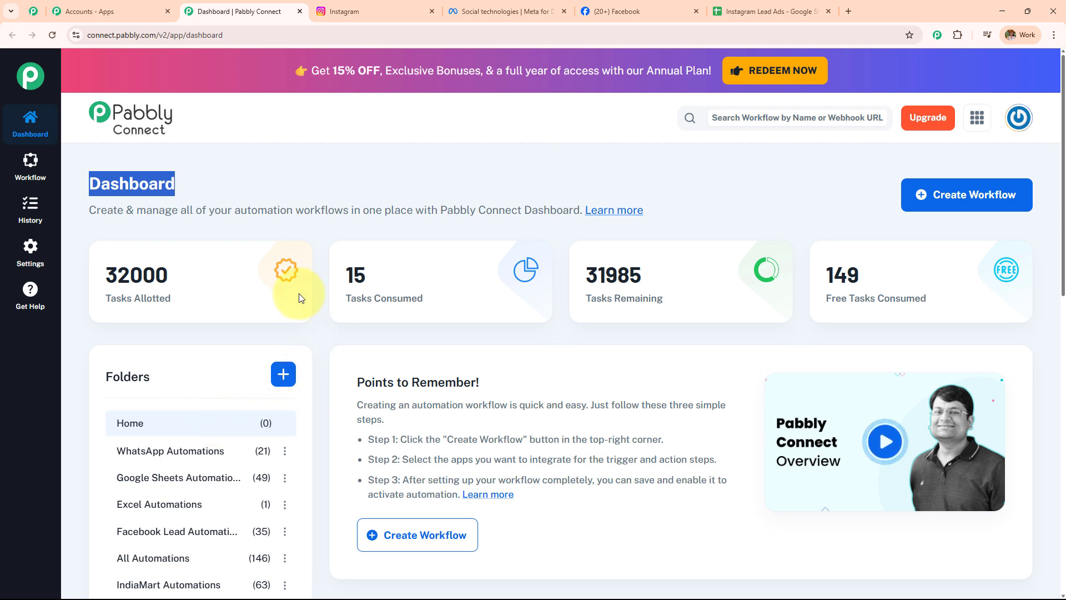
click(284, 375)
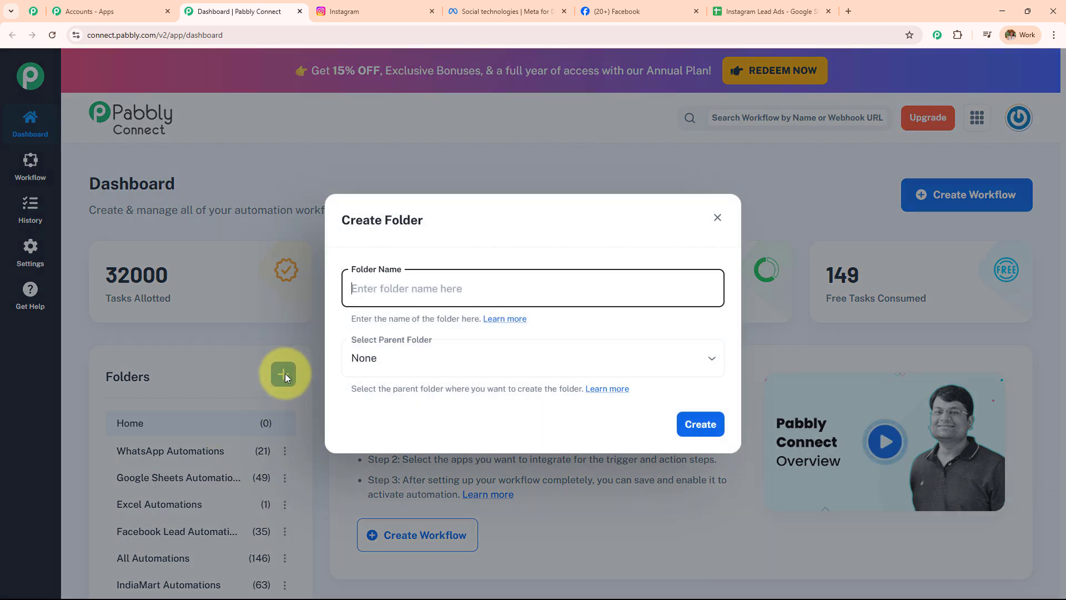
click(538, 350)
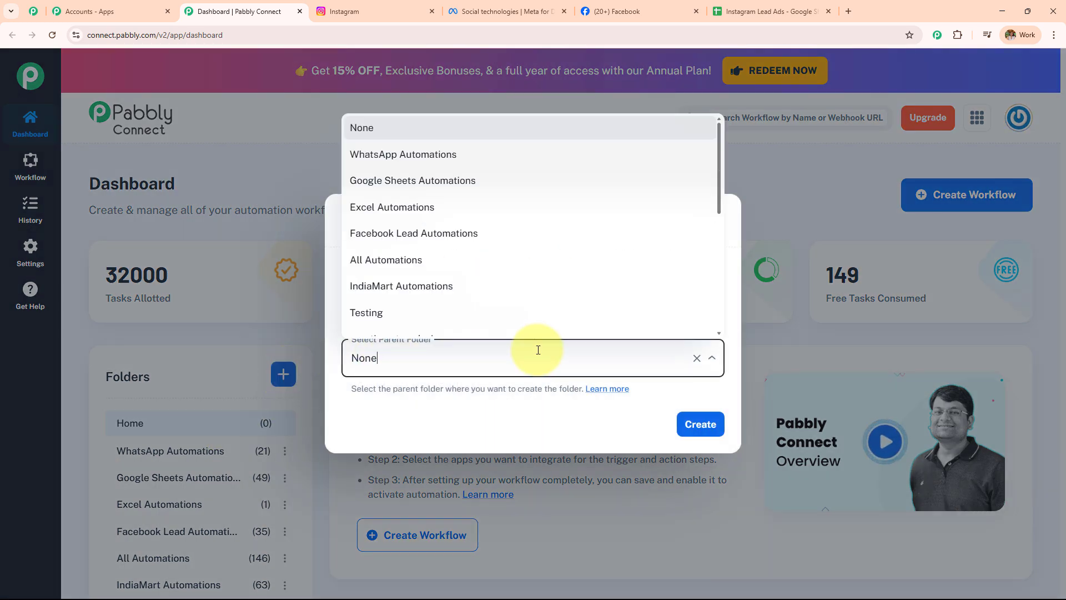
scroll(511, 292, down, 5)
click(578, 362)
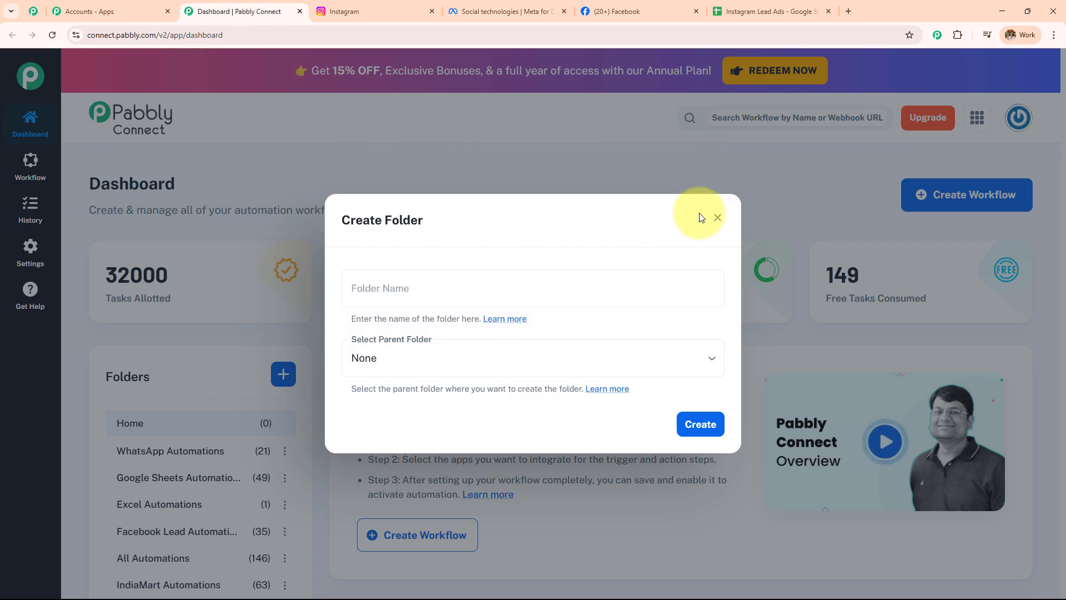
Dismiss the folder dialog, start a new workflow and clear its default name
click(717, 218)
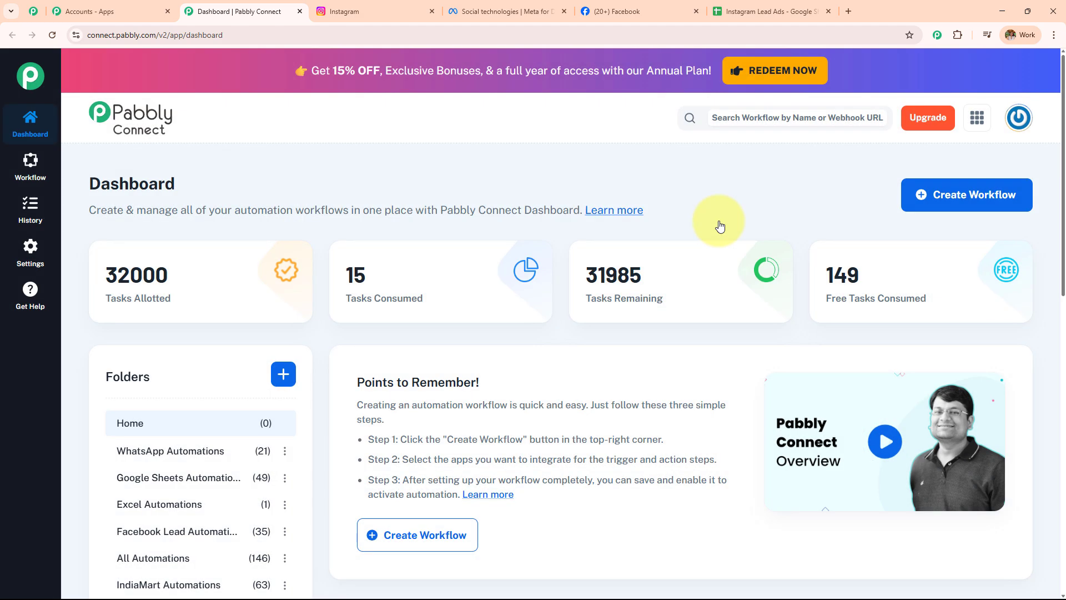
click(952, 203)
drag(453, 293, 306, 303)
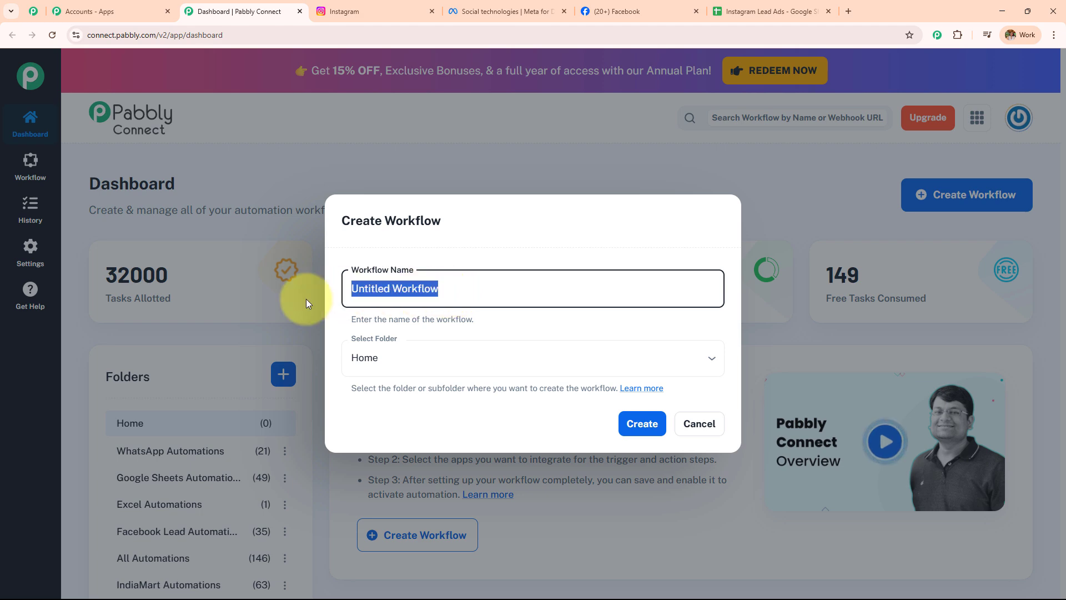
key(BackSpace)
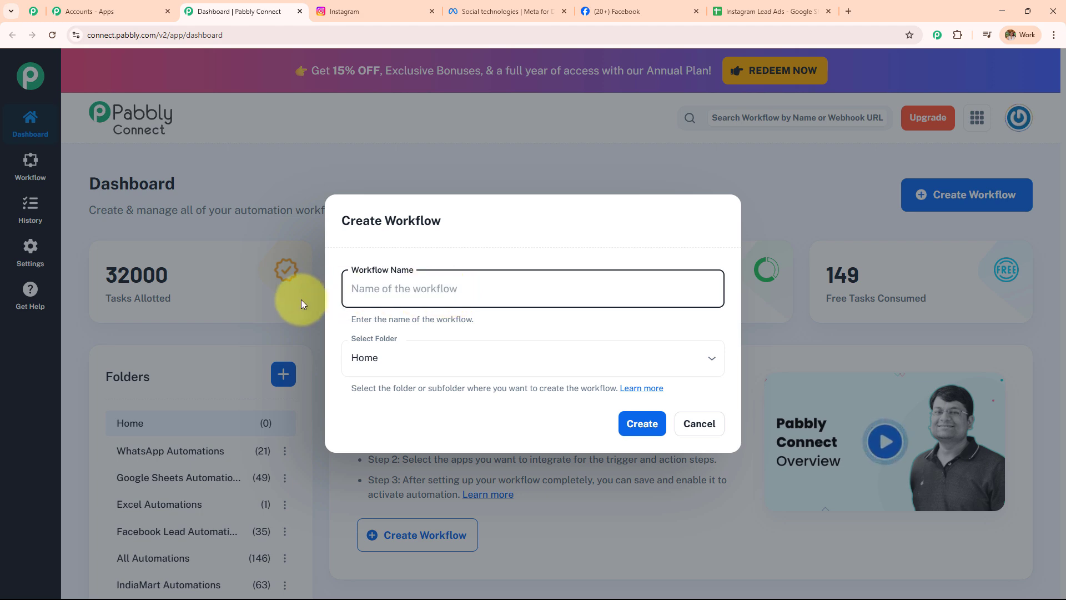
click(443, 364)
scroll(436, 275, down, 5)
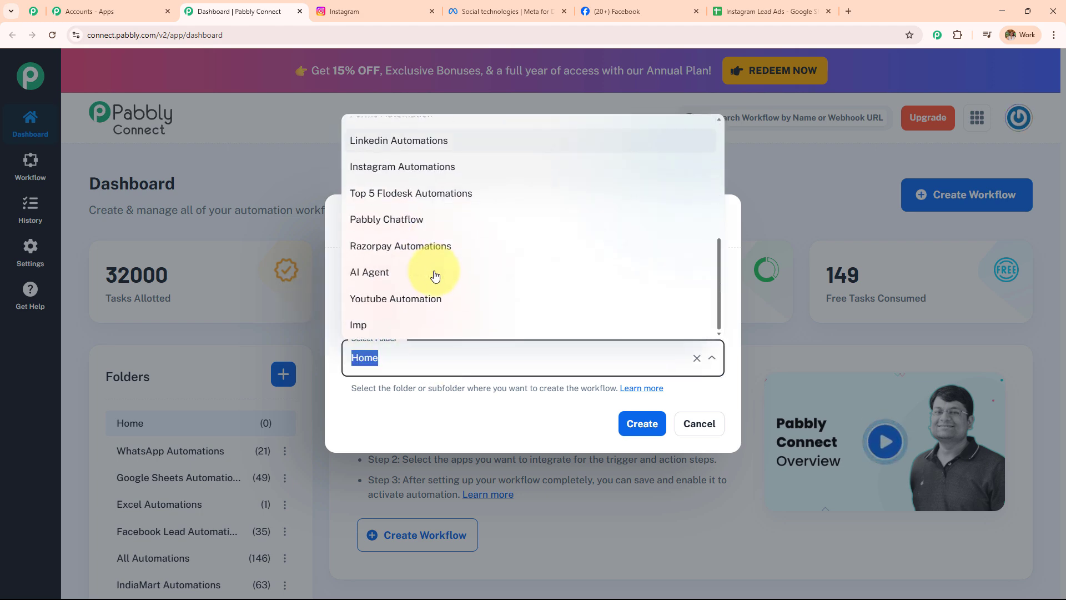
scroll(435, 275, up, 2)
scroll(435, 275, up, 3)
click(459, 421)
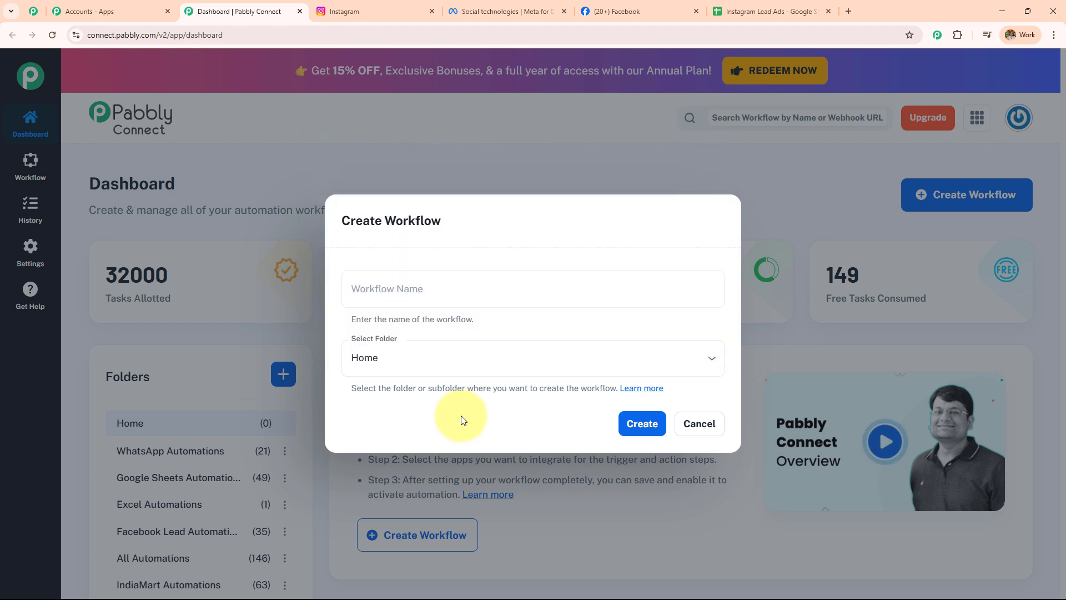
Name the workflow 'Track Leads from Instagram Lead Ads to Google Sheets Automatically' in Instagram Automations and create it
click(459, 290)
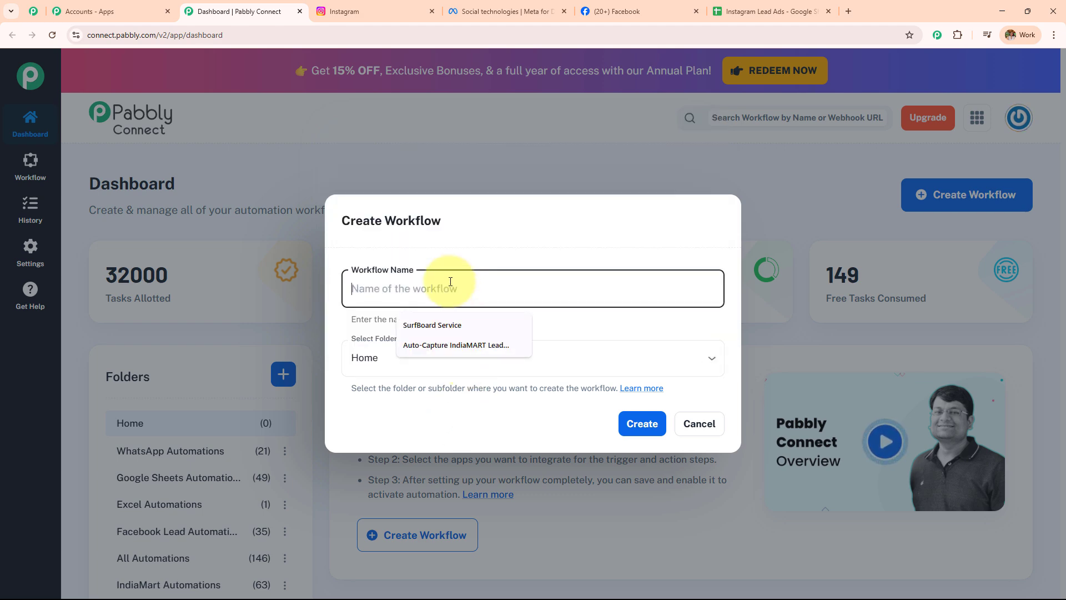
text(Track Leads from Instagram Lead Ads to Google Sheets Automatically)
drag(350, 288, 709, 289)
click(571, 360)
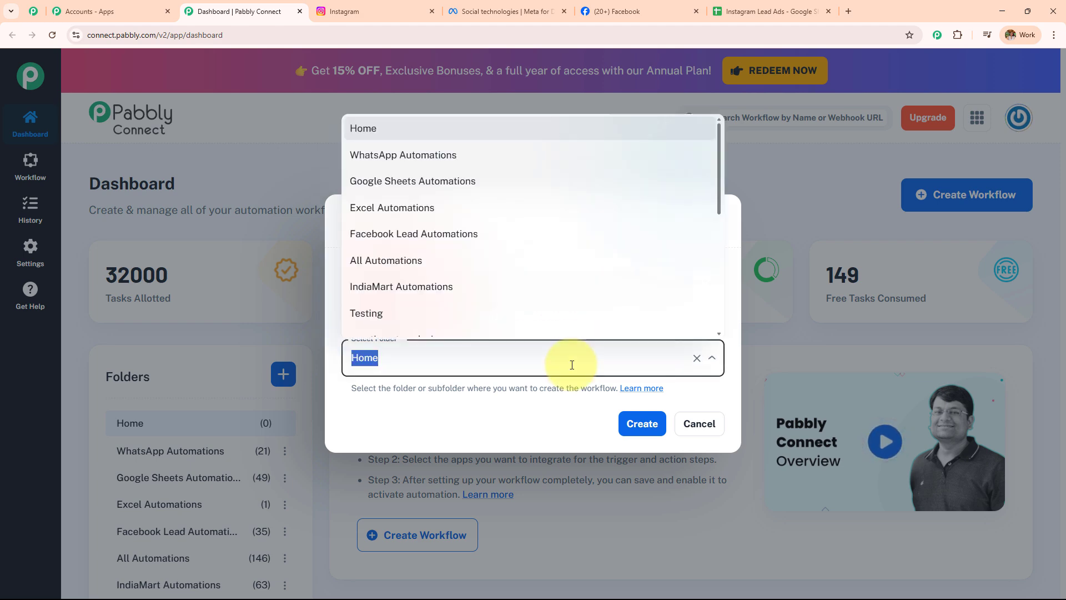
scroll(550, 229, down, 5)
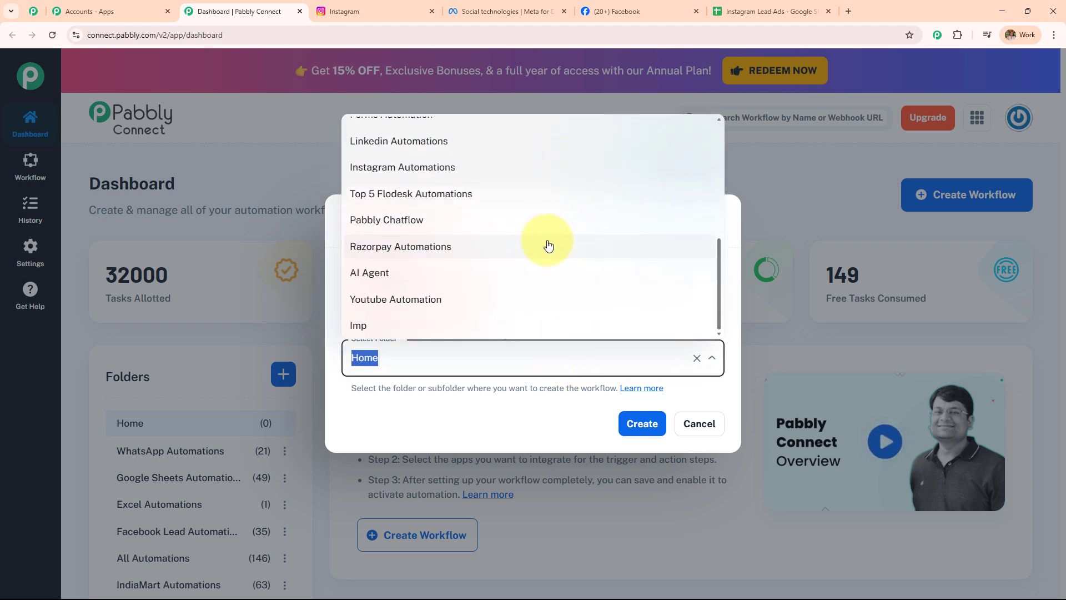
scroll(548, 246, up, 4)
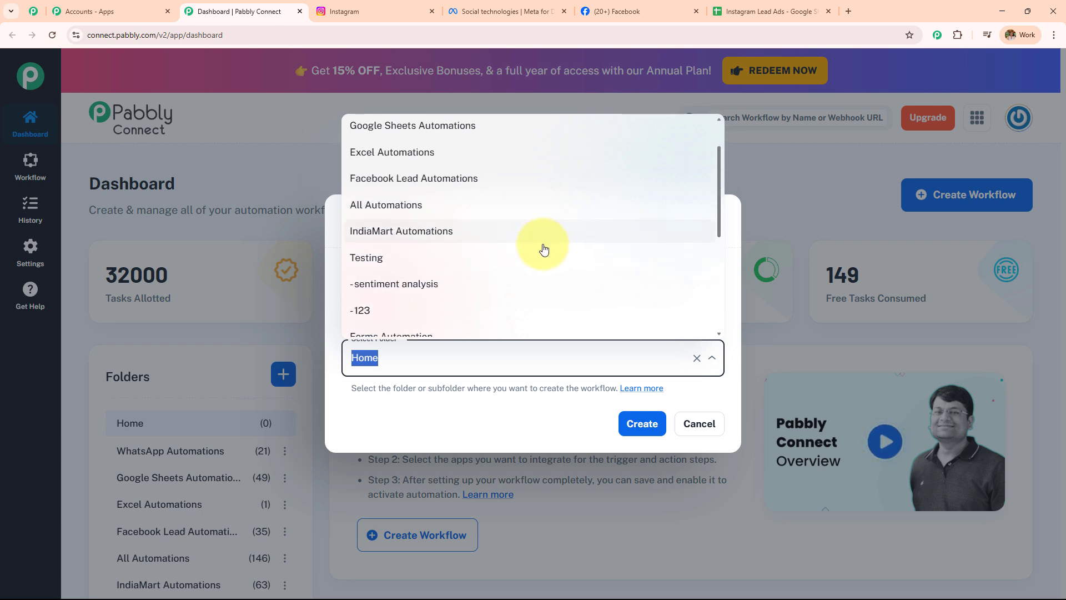
scroll(544, 249, down, 5)
scroll(541, 252, up, 4)
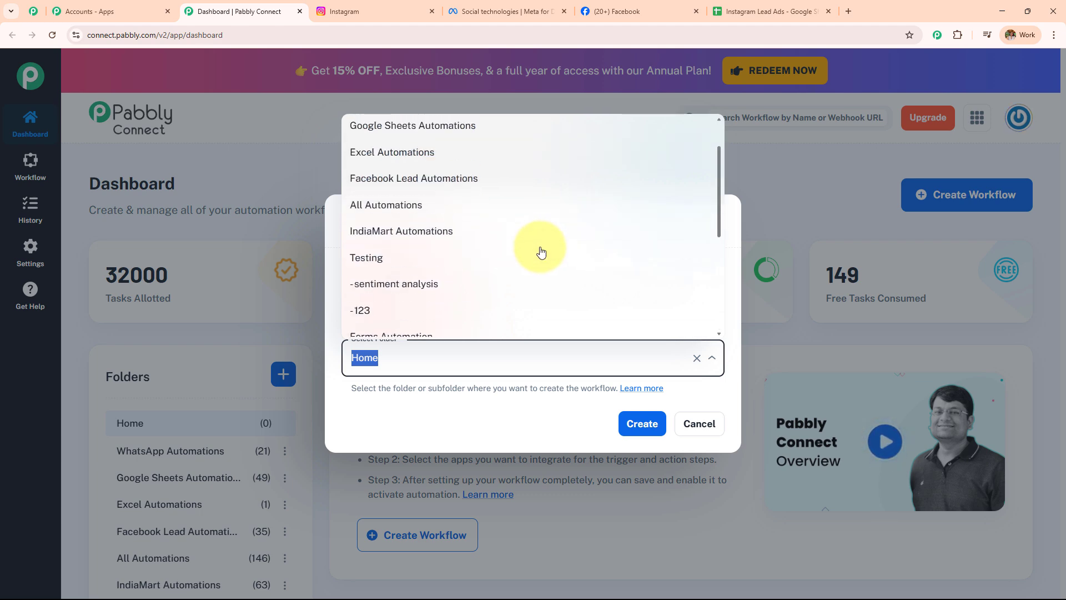
scroll(541, 253, up, 1)
scroll(542, 250, down, 2)
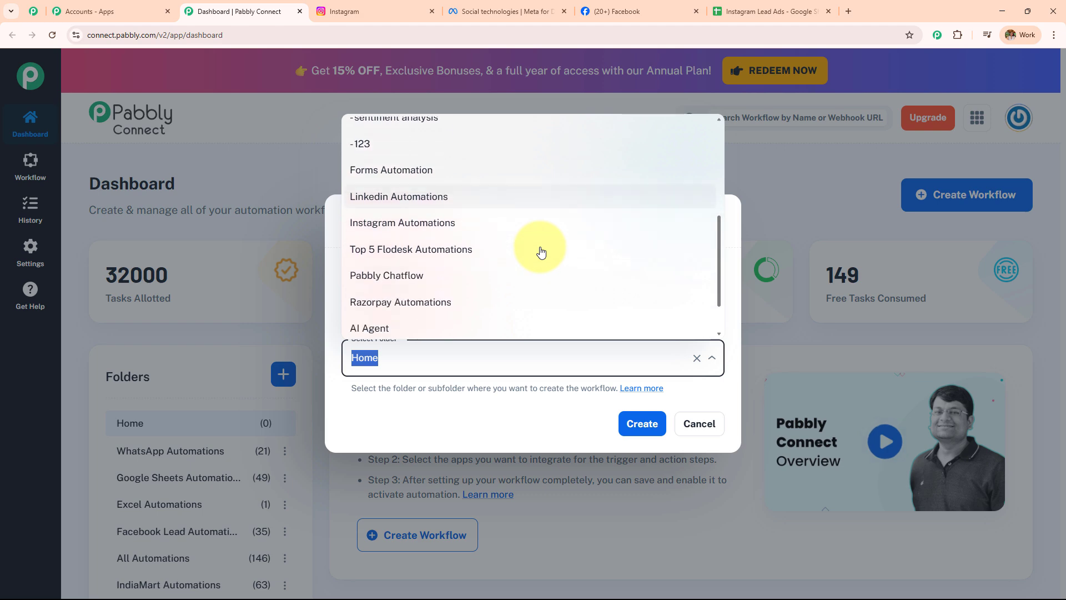
click(494, 225)
click(646, 427)
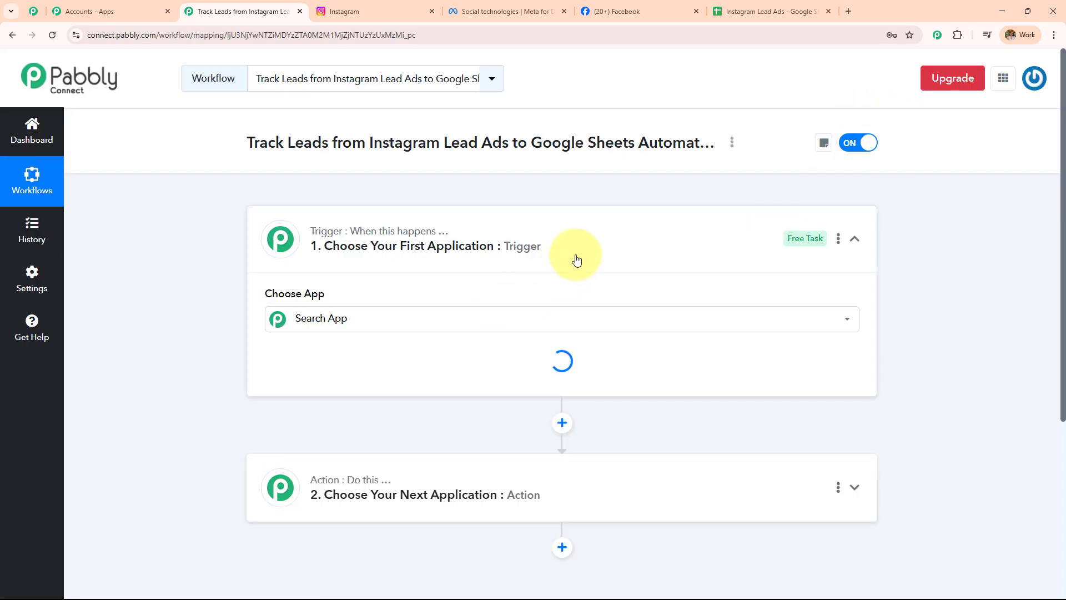
Collapse the trigger step and glance at the Instagram, Meta, Facebook and spreadsheet tabs before returning
click(576, 259)
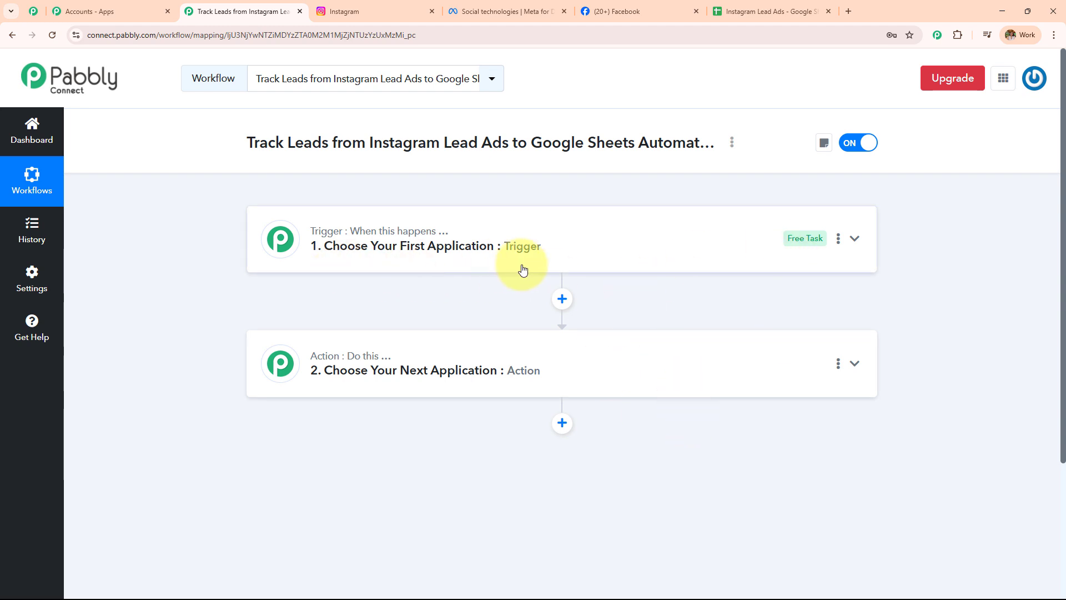
click(400, 9)
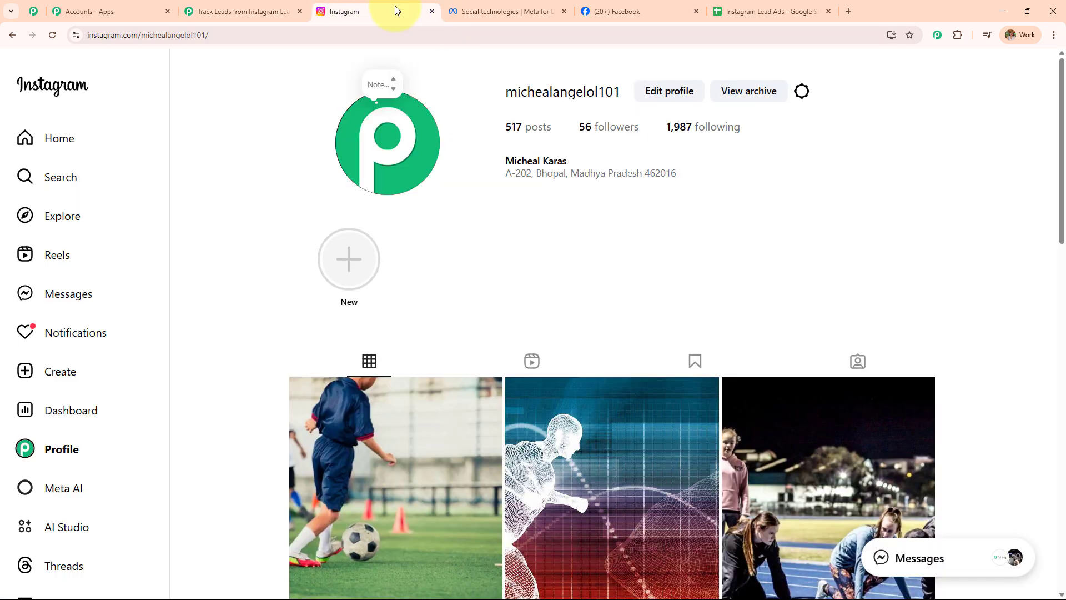
click(536, 4)
click(628, 5)
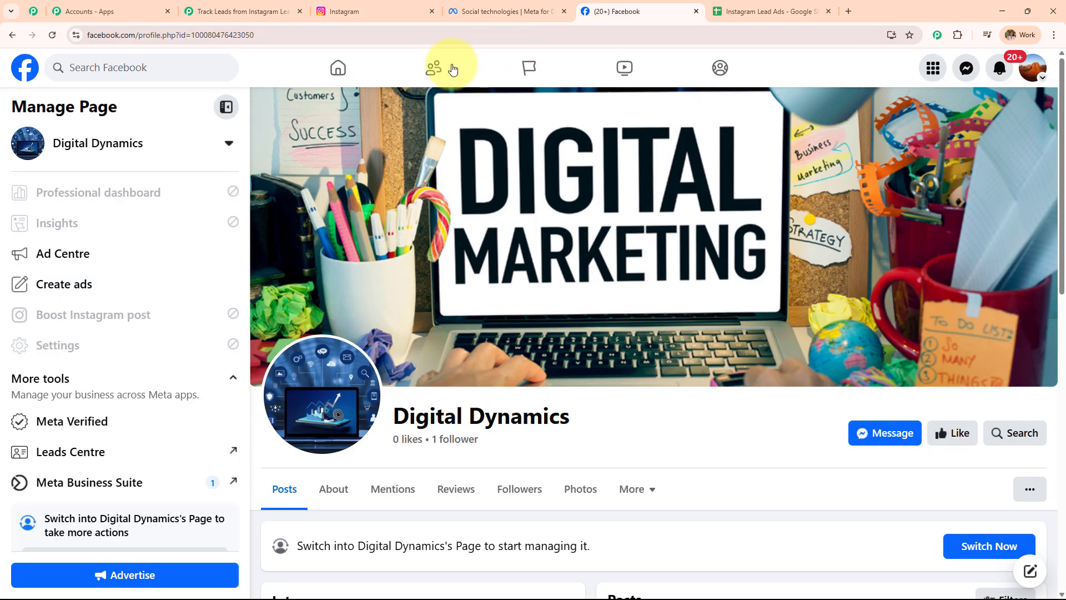
click(281, 12)
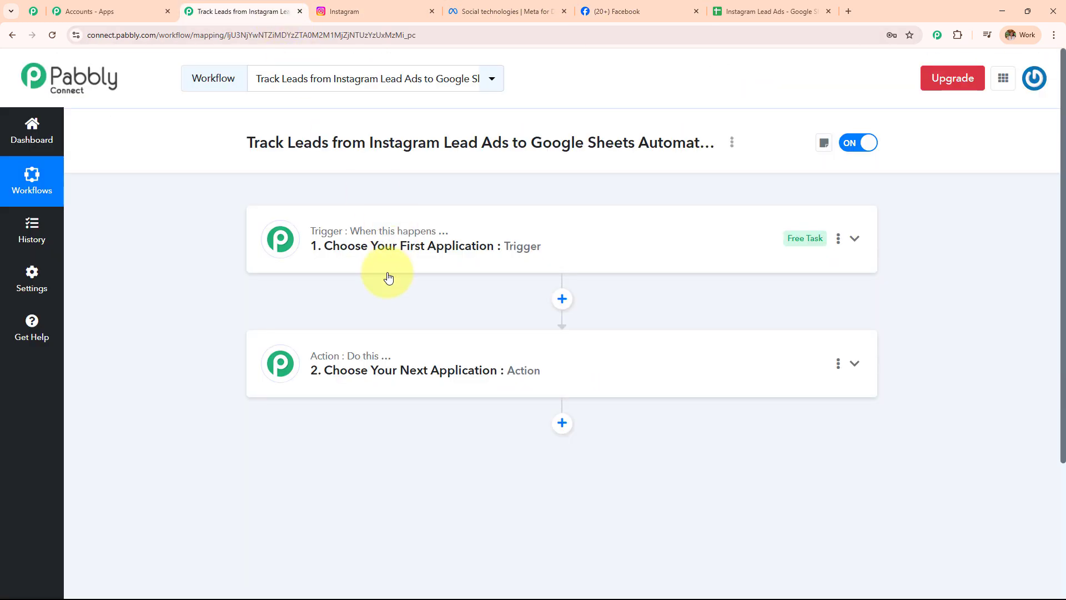
click(744, 10)
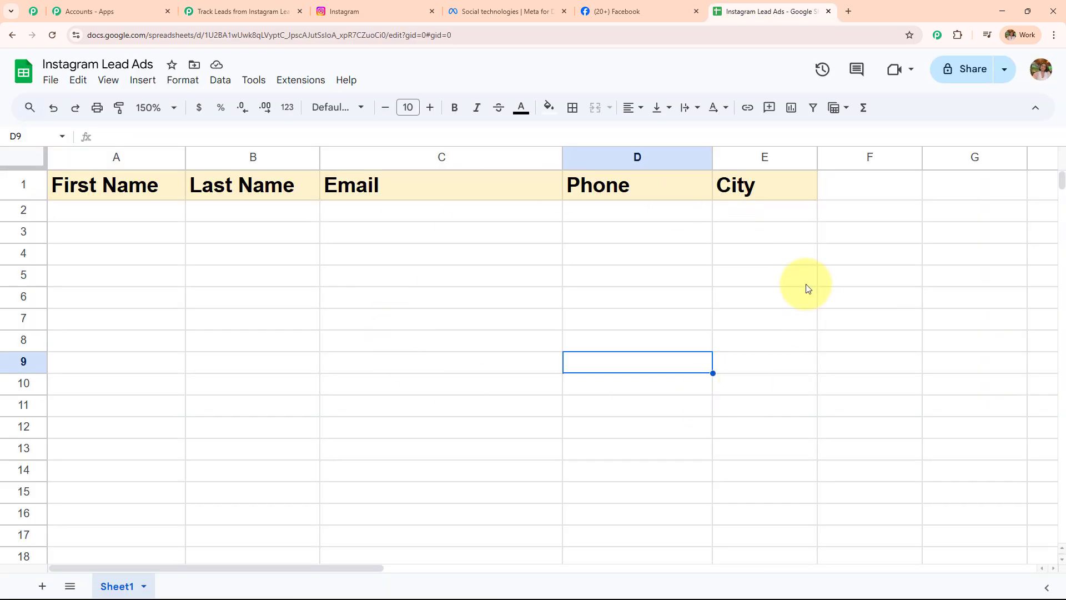
click(245, 11)
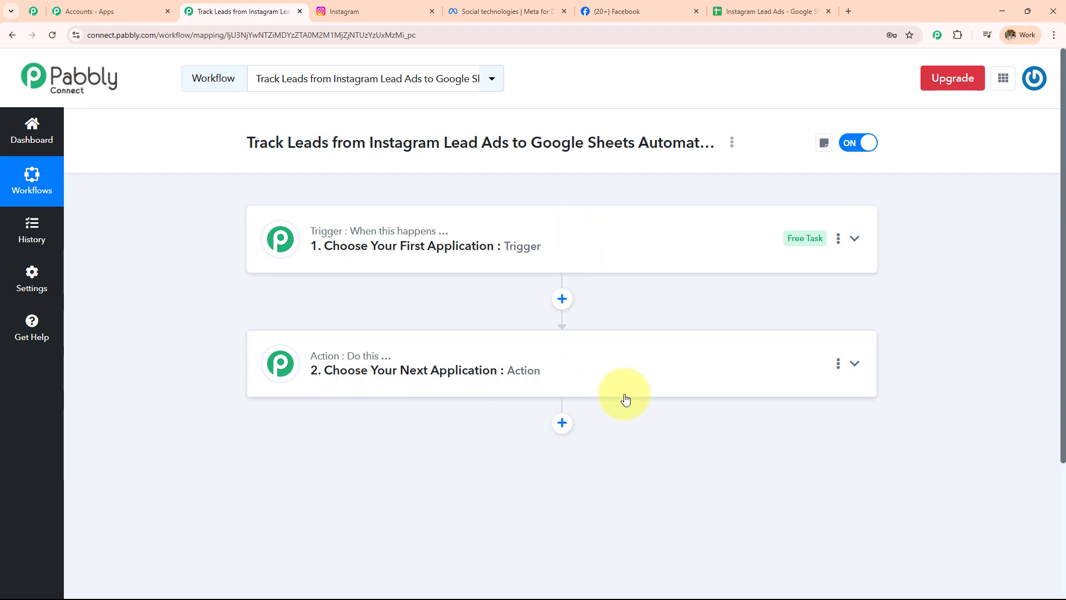
Set the trigger to Instagram Lead Ads with the New Lead (Instant) event
click(517, 214)
click(489, 312)
text(InstA)
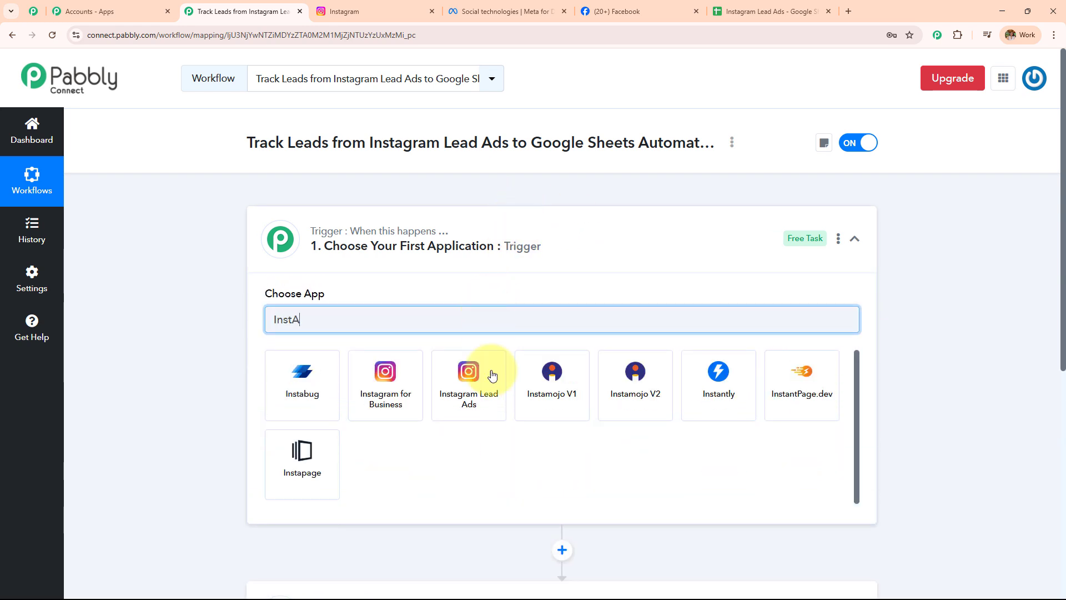
click(492, 376)
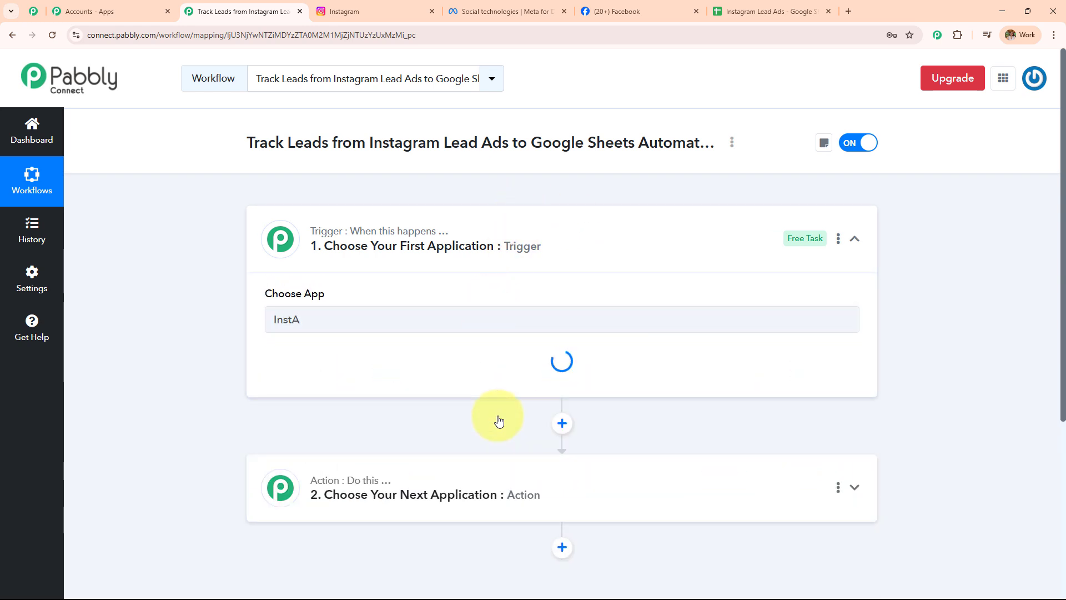
click(422, 379)
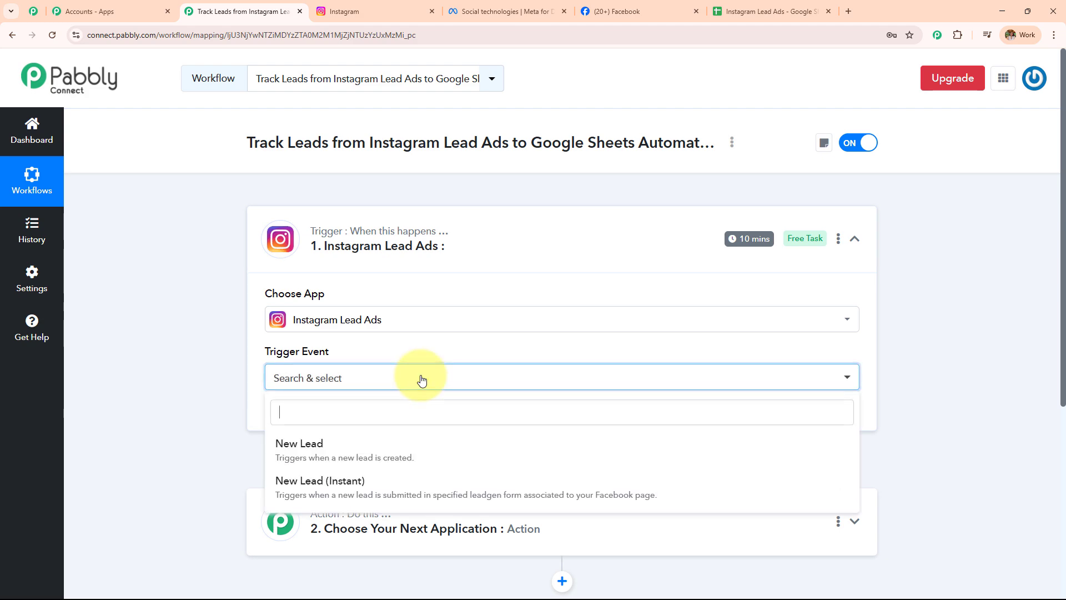
click(420, 483)
scroll(501, 355, down, 3)
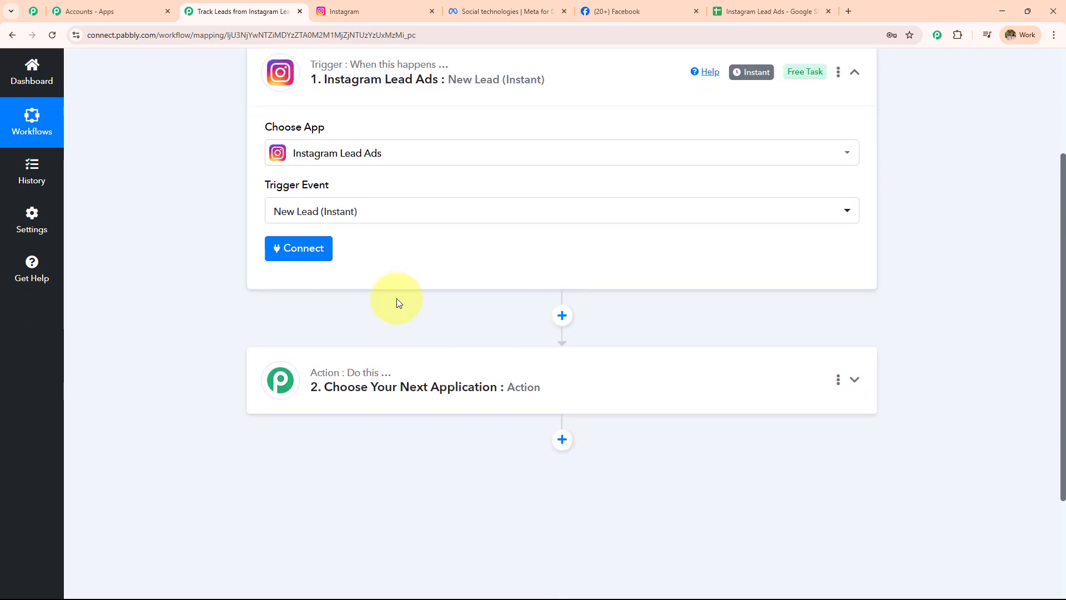
Add a new Instagram Lead Ads connection, authorising it with the logged-in Facebook account
click(295, 254)
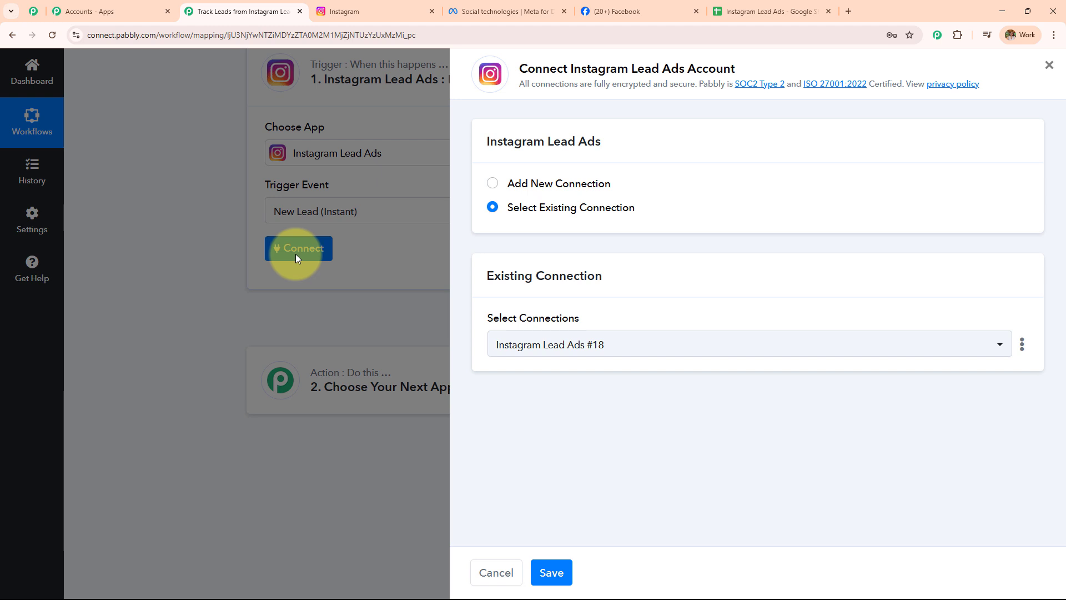
click(494, 184)
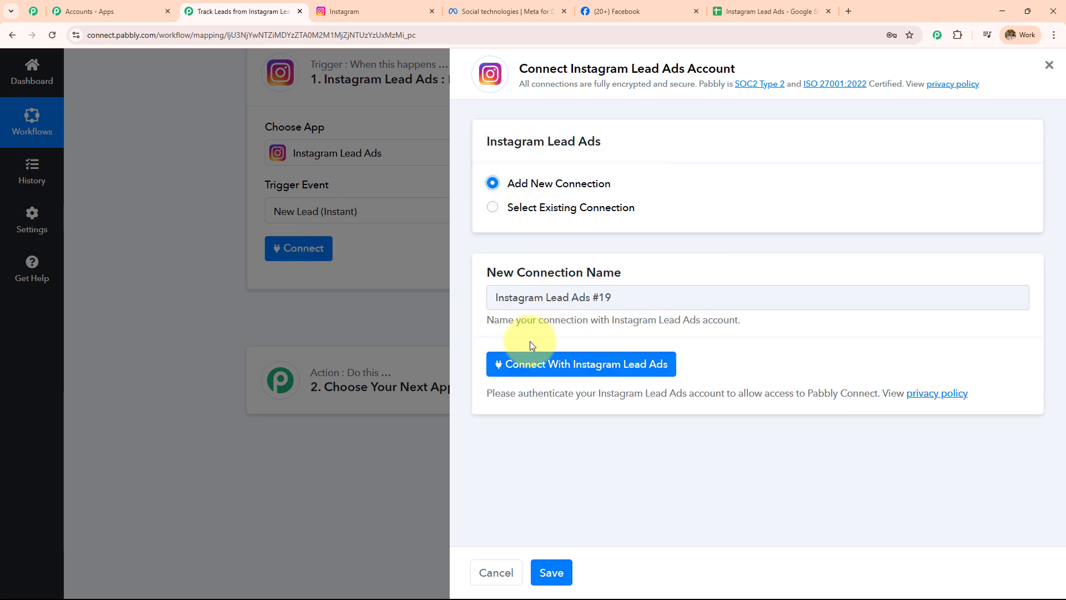
click(532, 369)
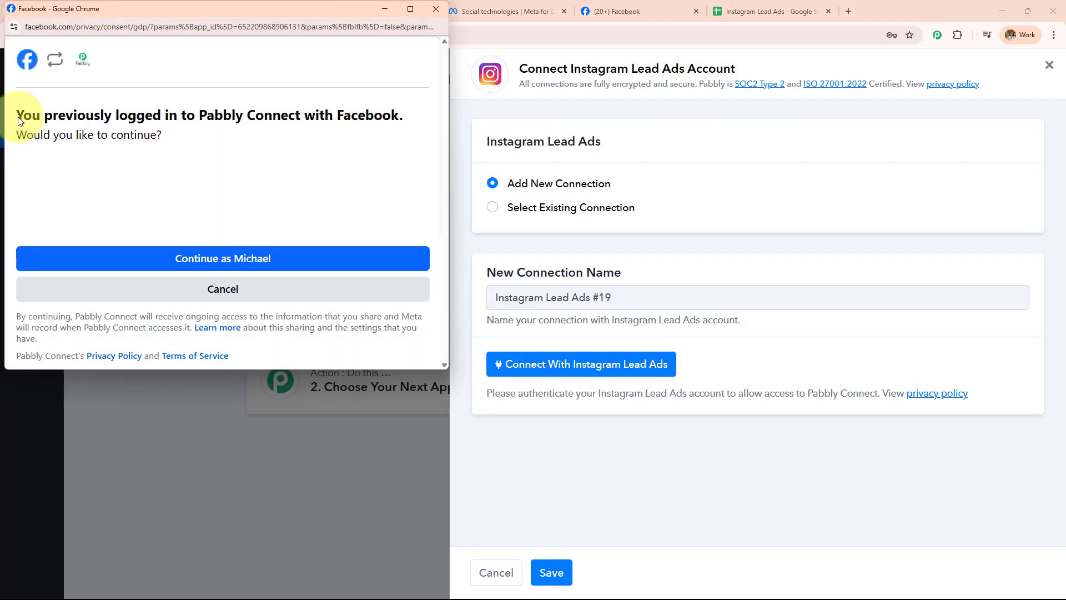
drag(18, 119, 292, 93)
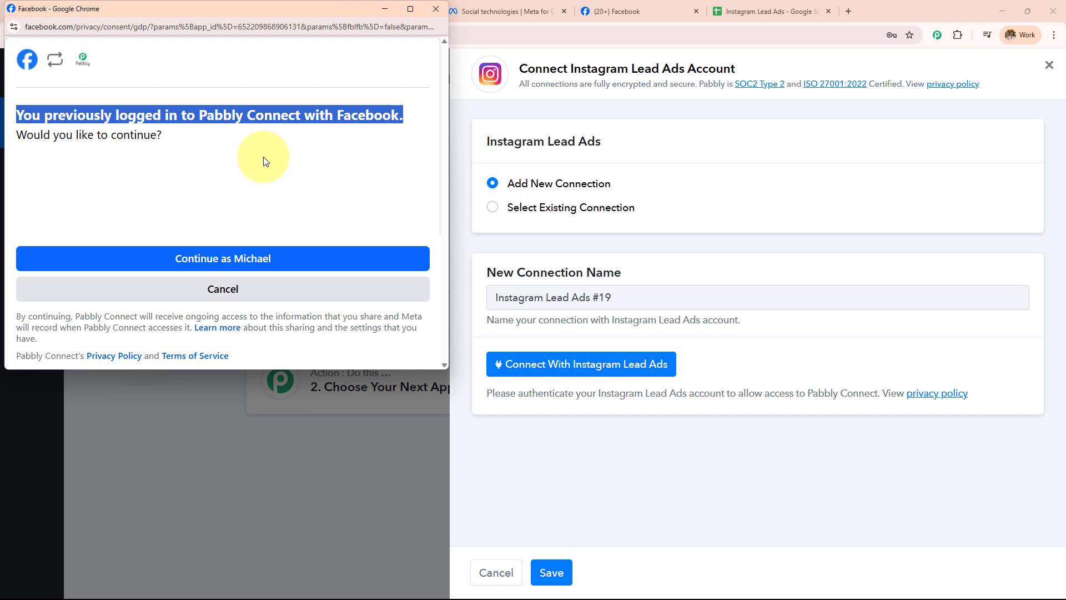
click(266, 266)
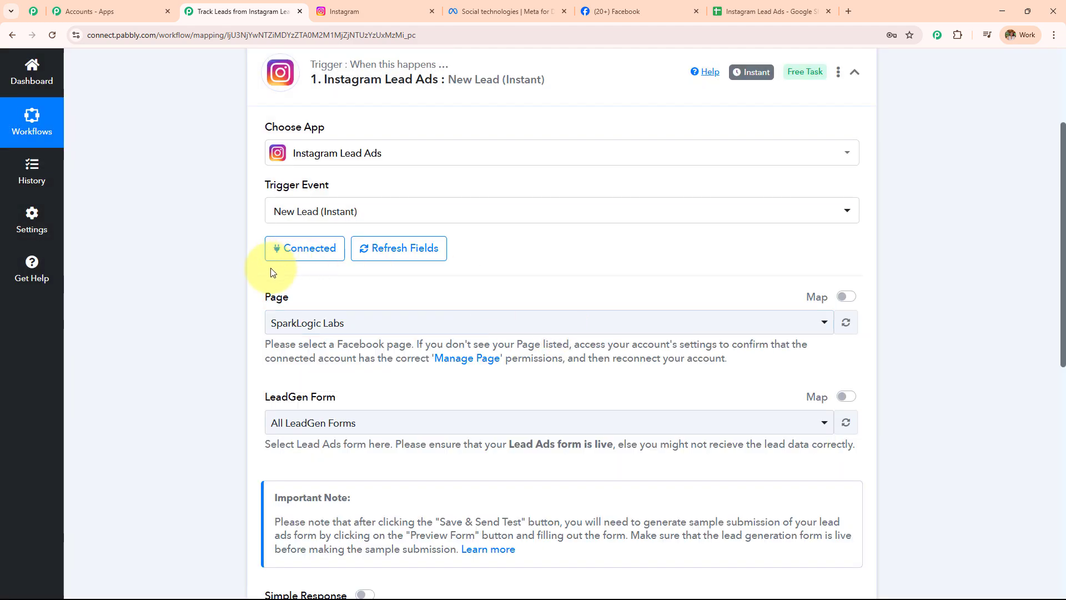
double_click(280, 297)
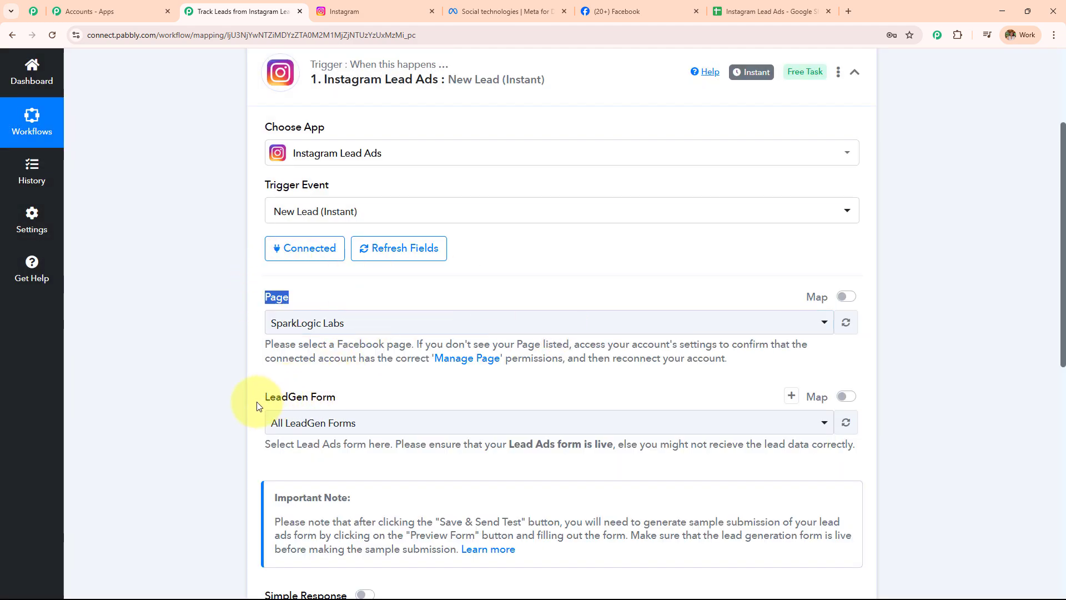
drag(415, 359, 424, 369)
click(521, 332)
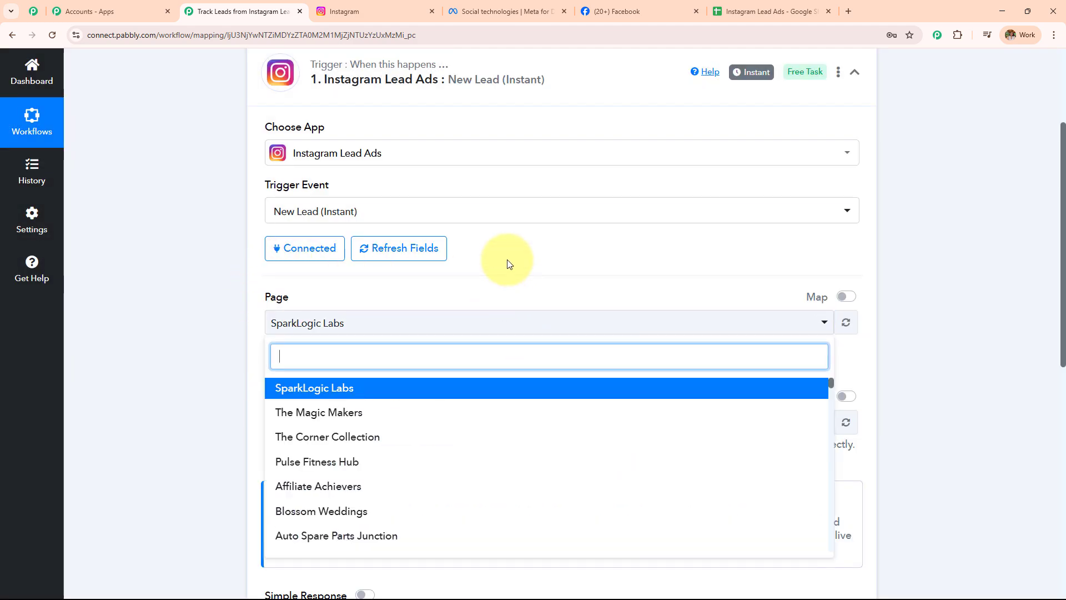
scroll(507, 262, down, 4)
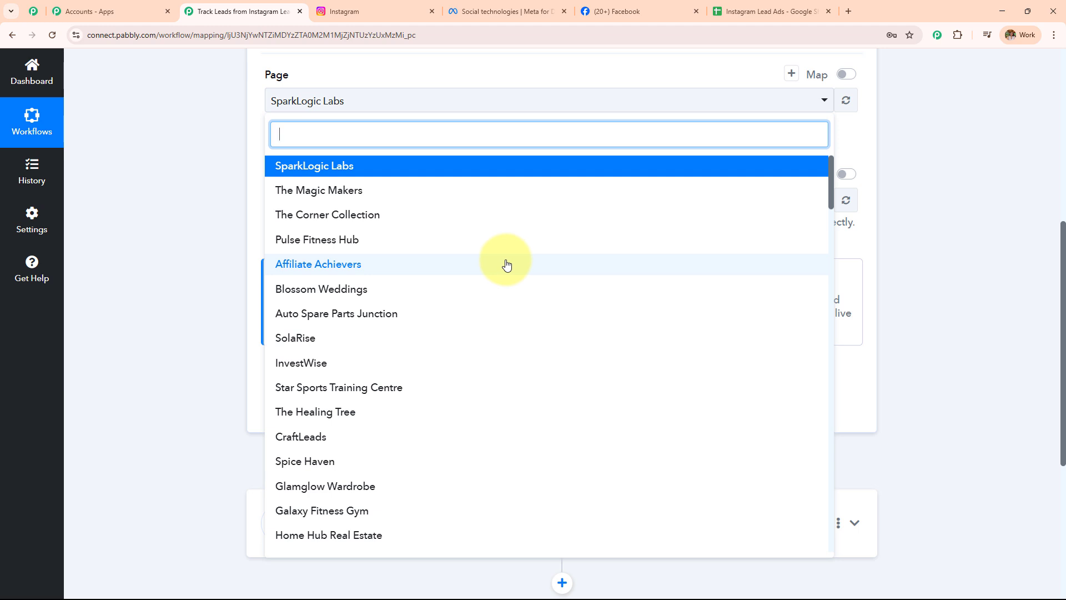
click(216, 217)
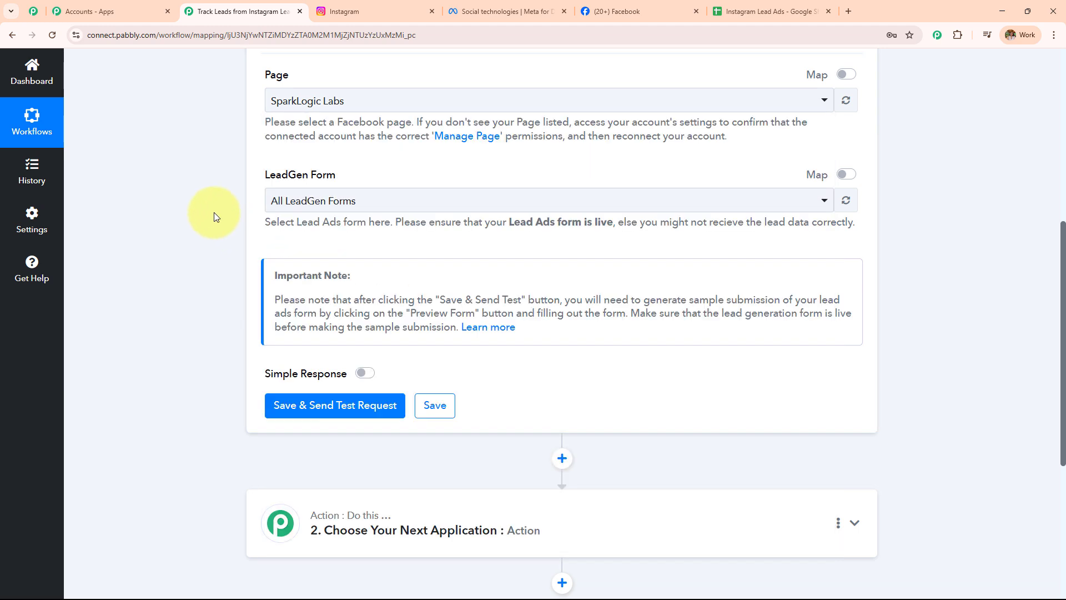
drag(261, 121, 733, 144)
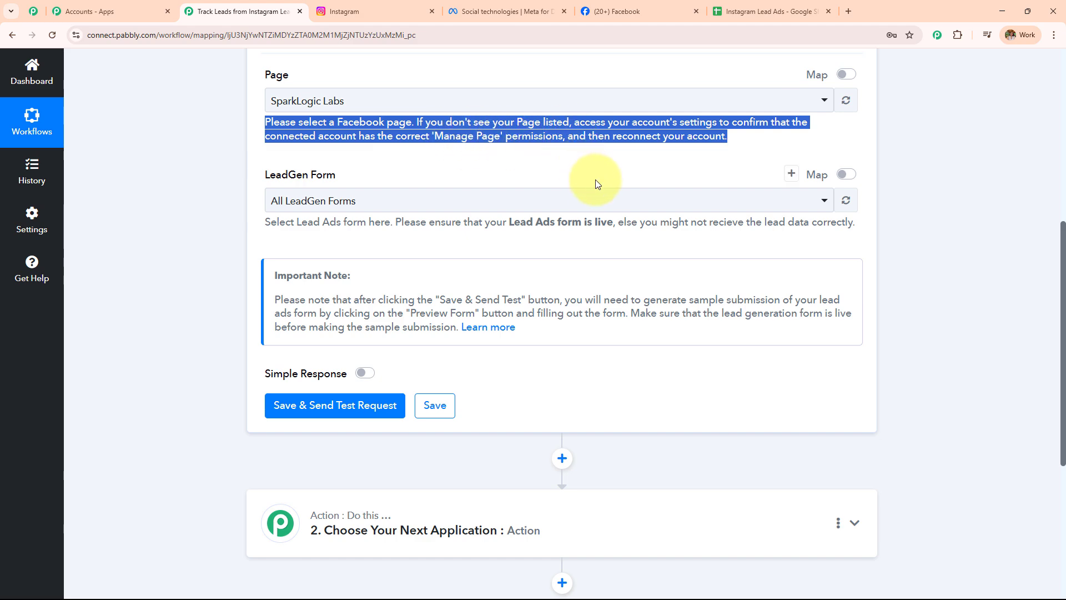
scroll(572, 138, up, 3)
scroll(553, 218, up, 2)
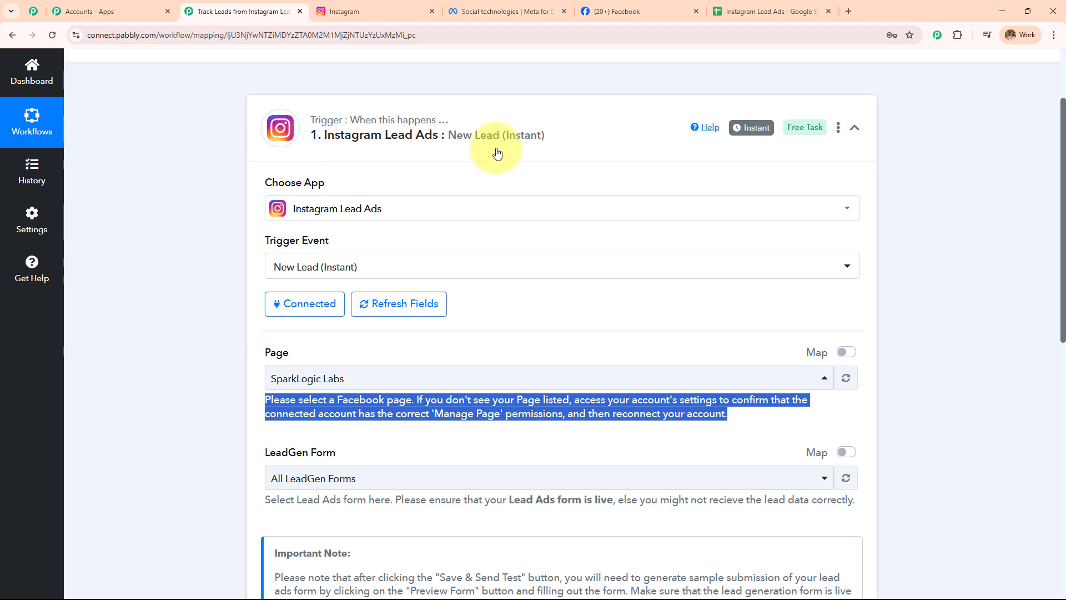
click(384, 10)
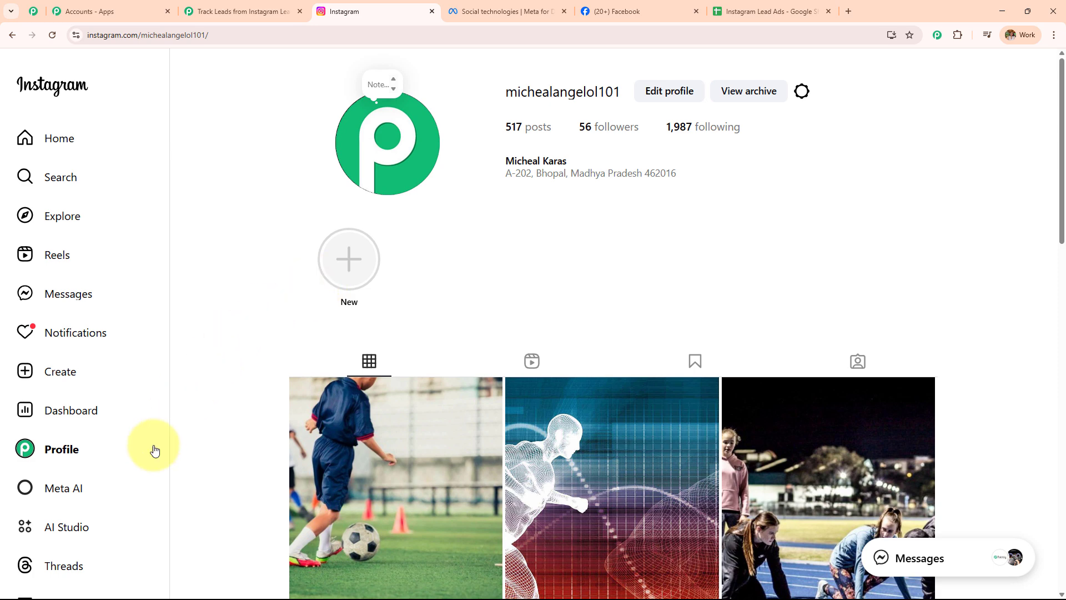
click(89, 597)
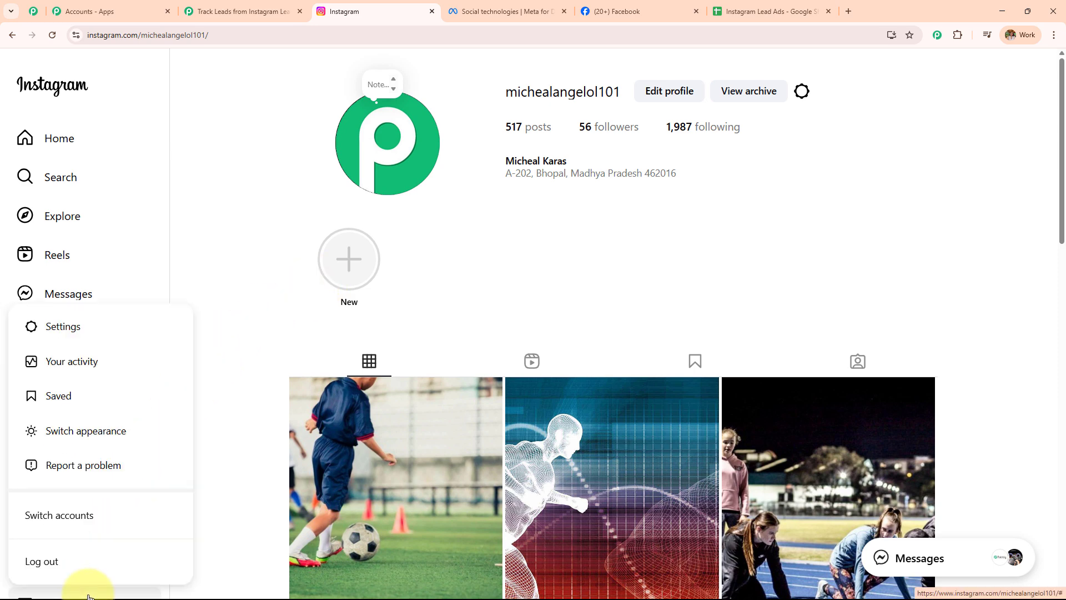
click(85, 338)
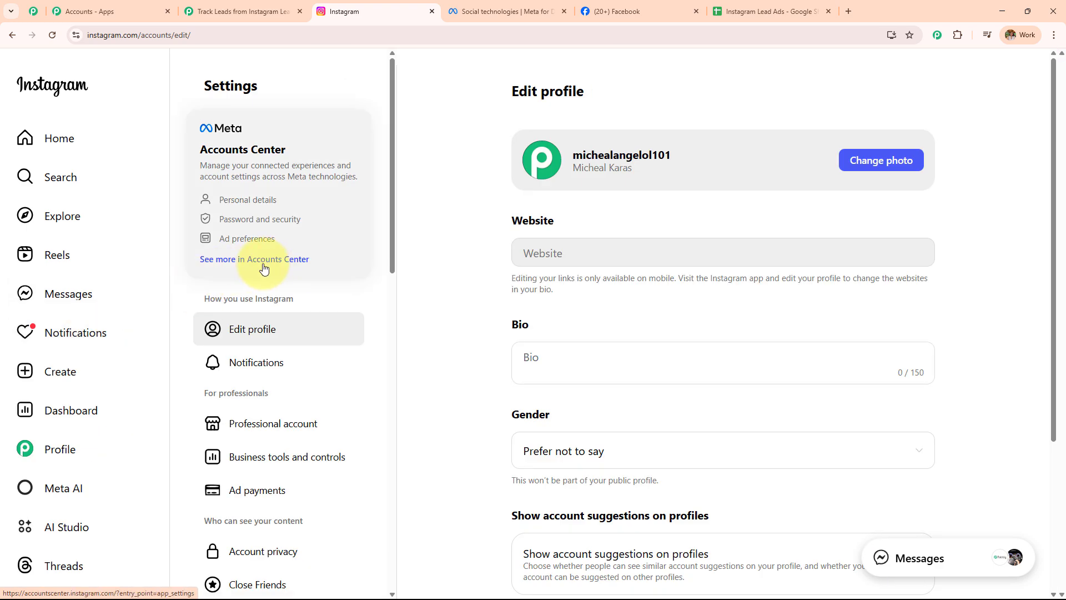
click(263, 269)
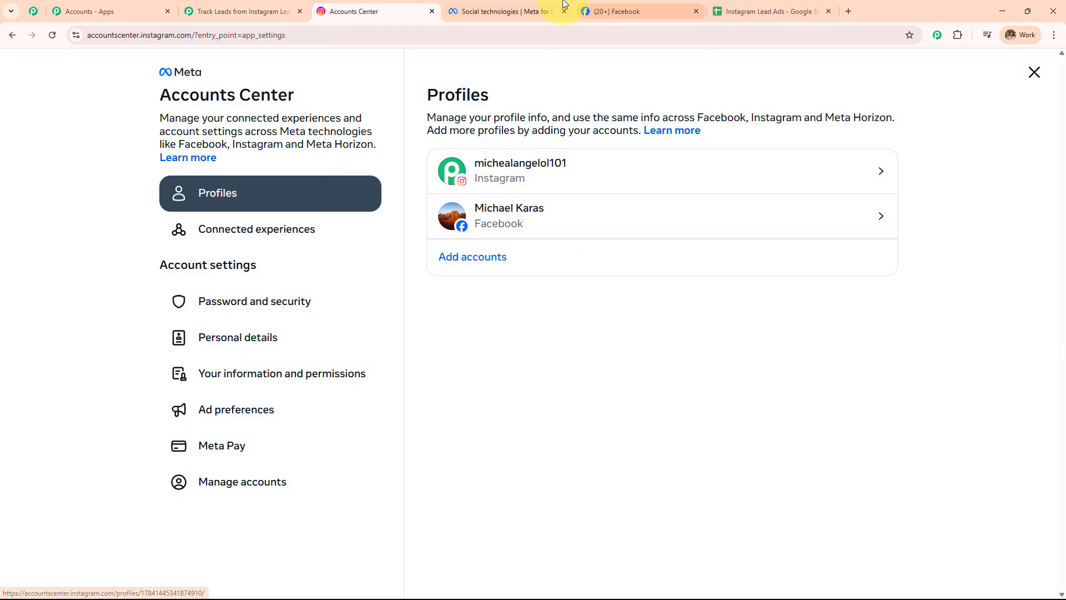
click(636, 5)
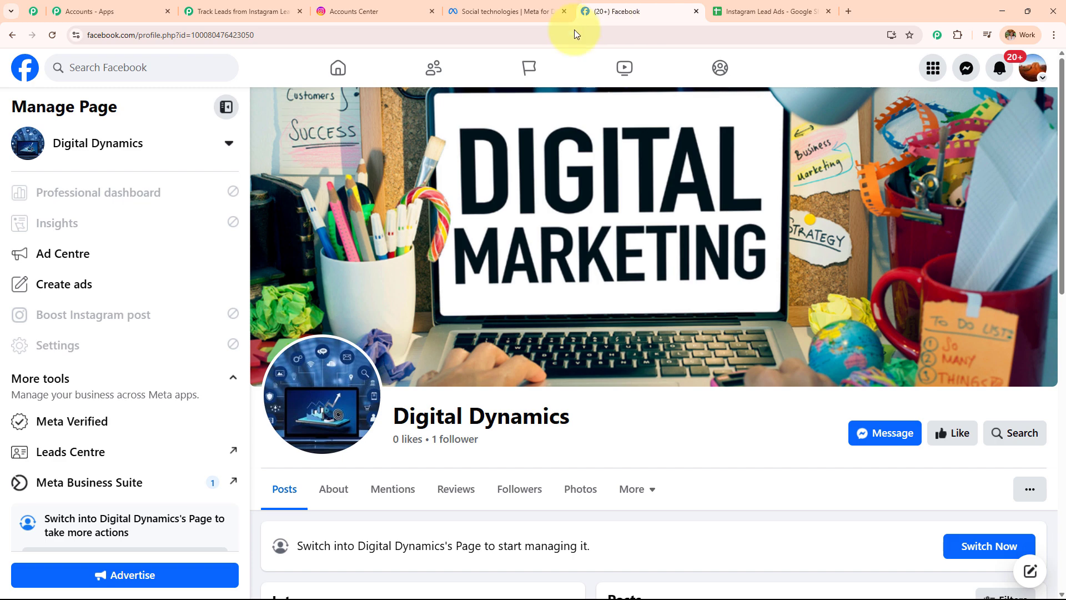
click(1033, 68)
click(347, 4)
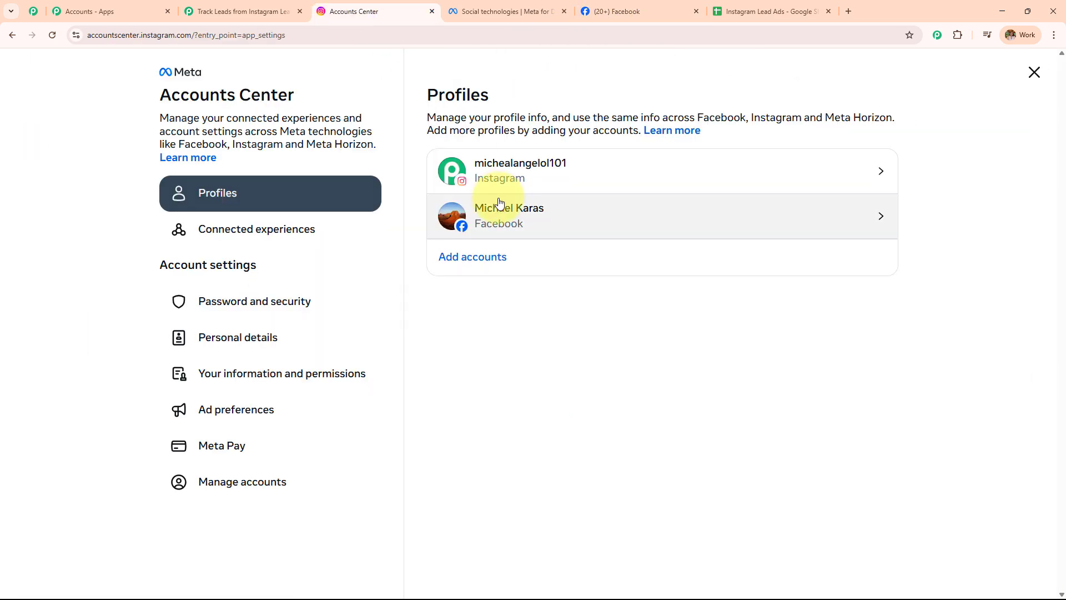
click(466, 8)
click(622, 4)
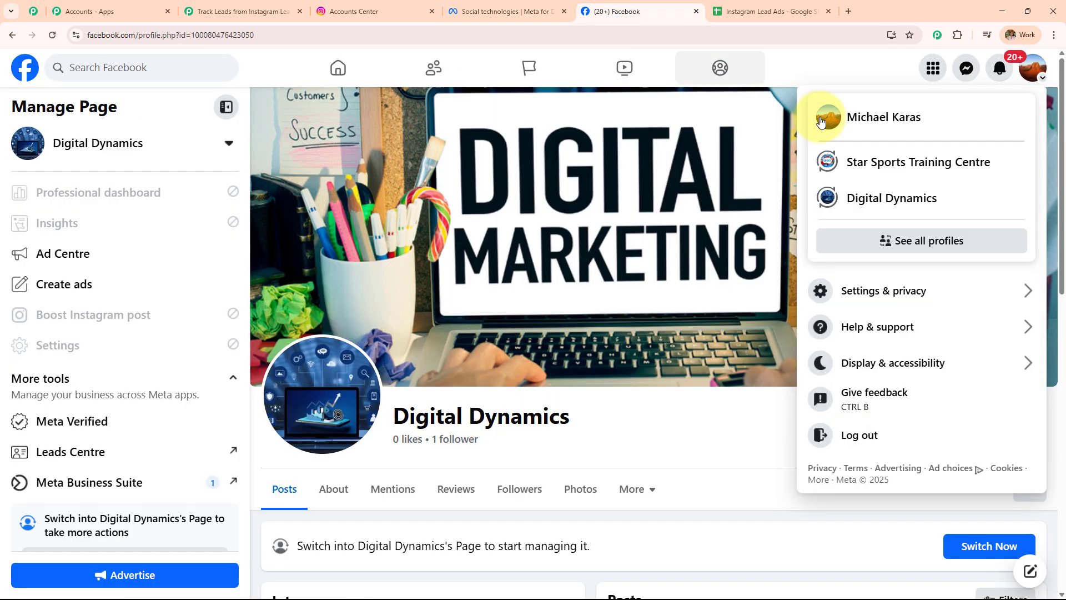
click(290, 4)
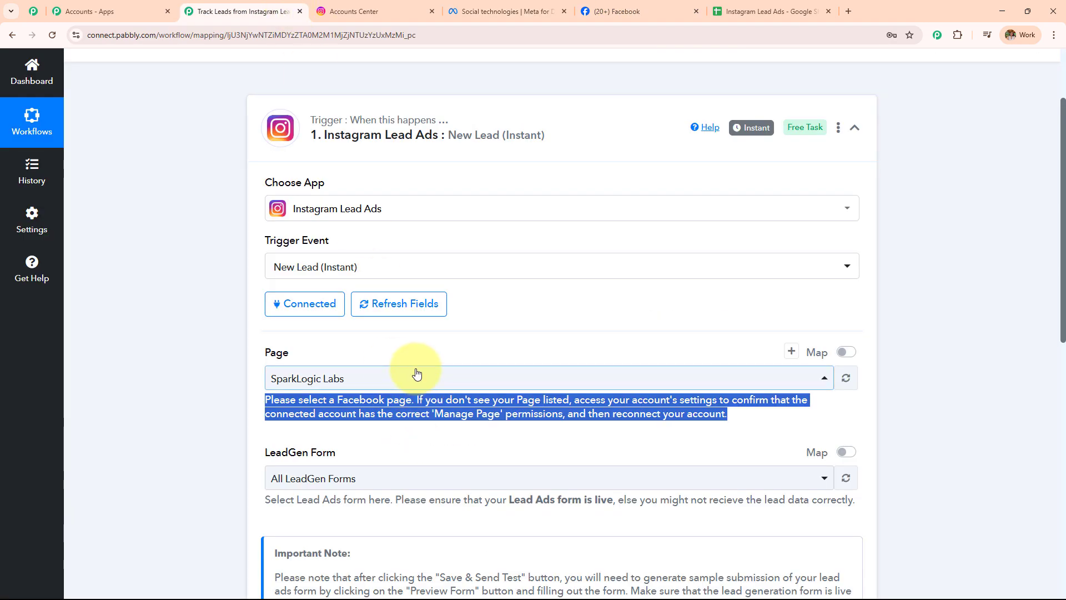
click(578, 8)
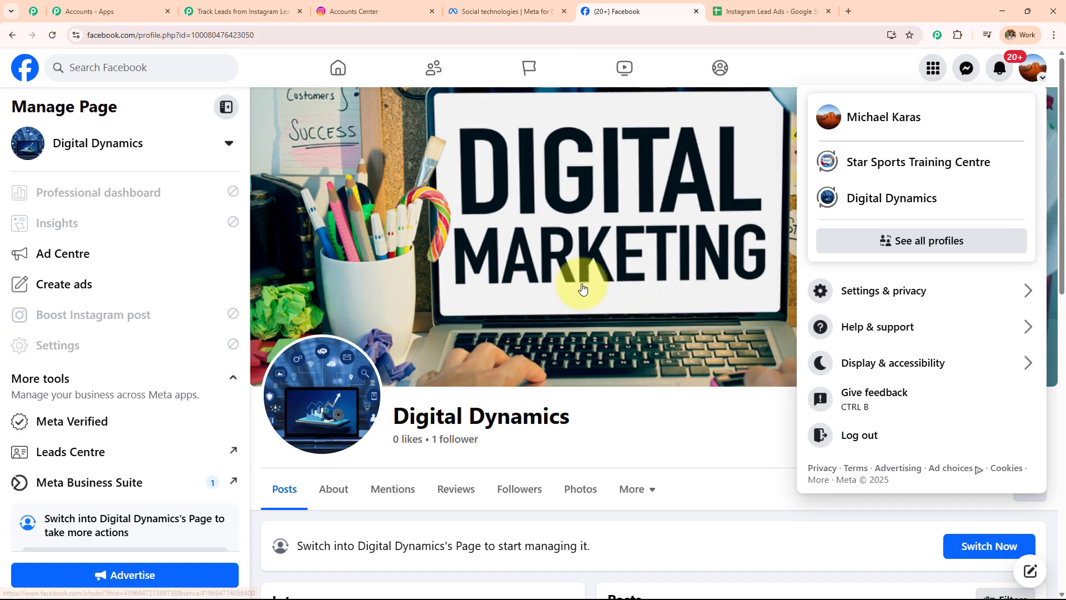
click(697, 433)
drag(570, 430, 356, 428)
click(236, 11)
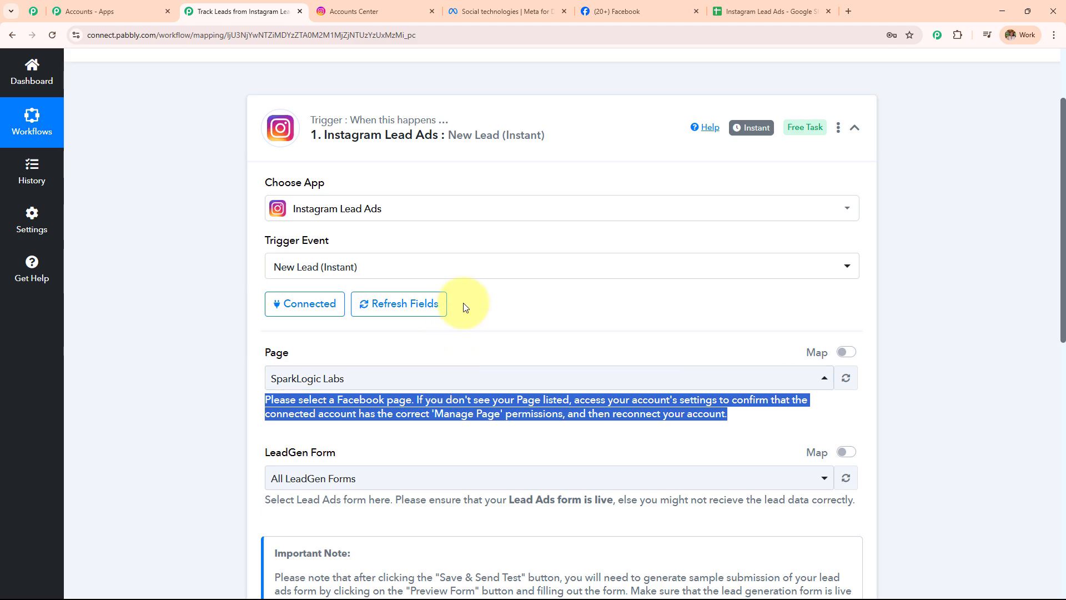
scroll(465, 305, down, 2)
Search 'Dig' and choose Digital Dynamics as the trigger's Page, then go to Meta for Developers
click(424, 267)
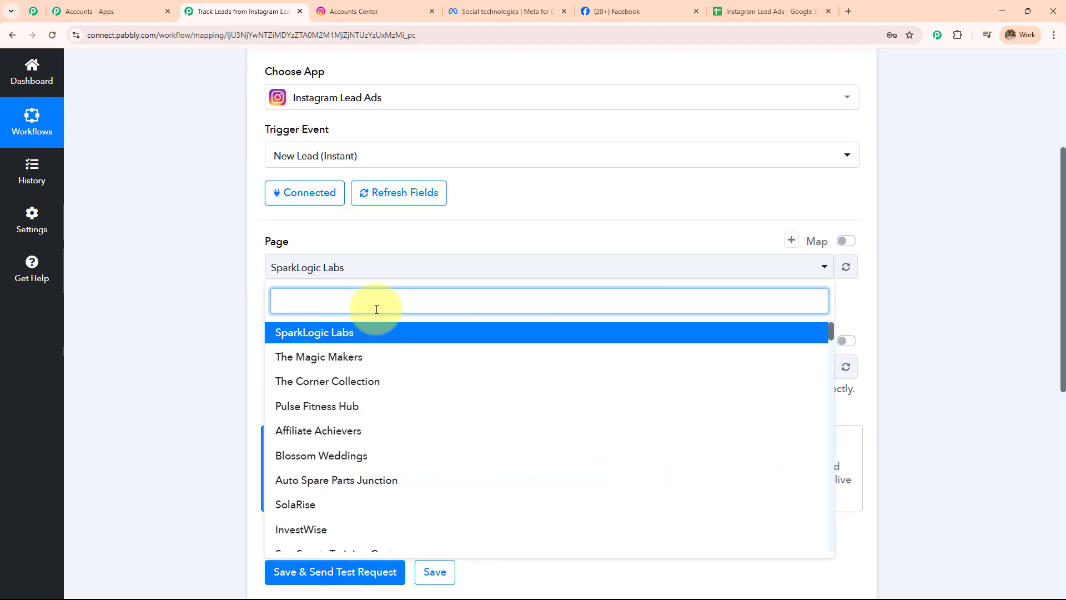
text(Dig)
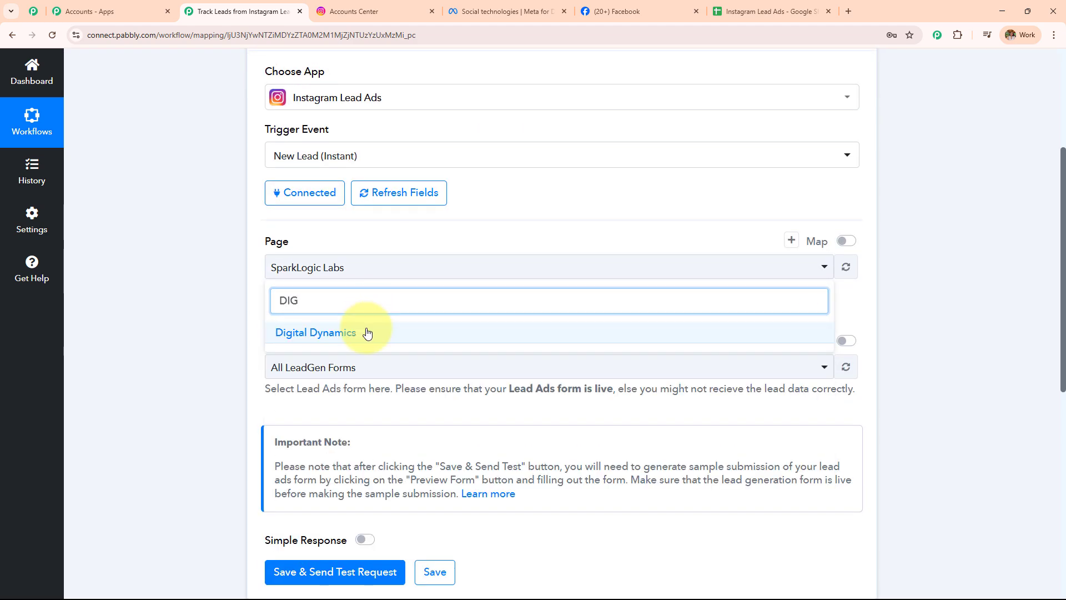
click(364, 331)
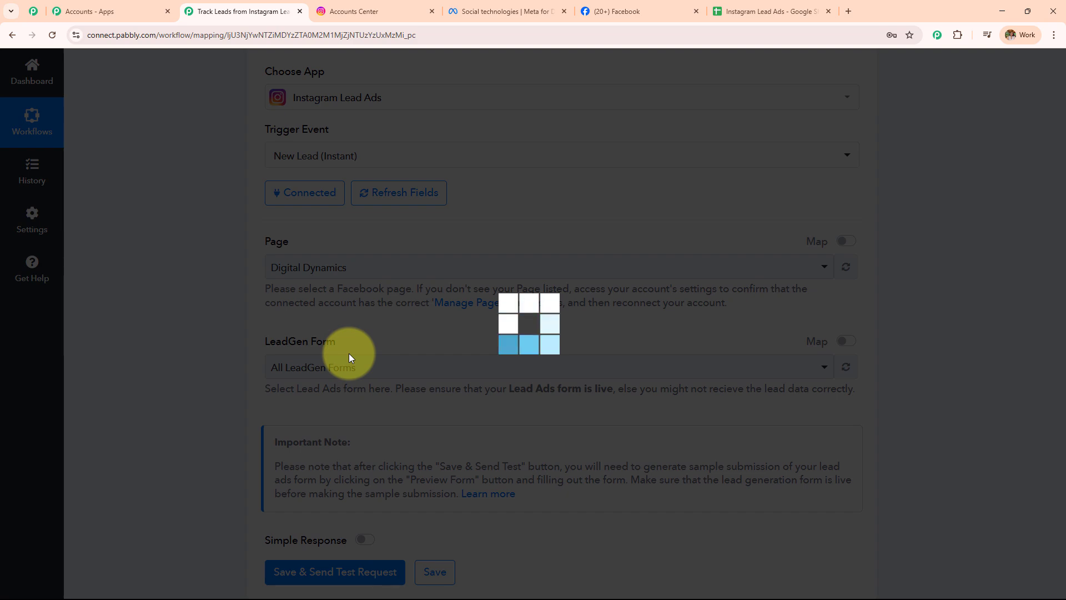
click(489, 10)
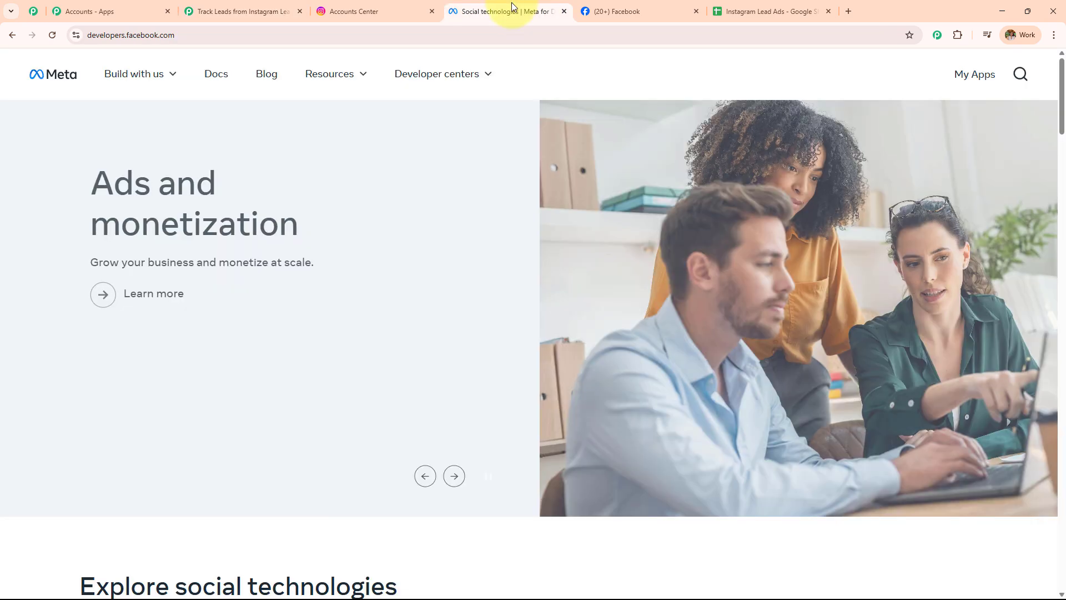
Open the Lead Ads Testing Tool in Meta's developer tools and select the Digital Dynamics page
click(183, 35)
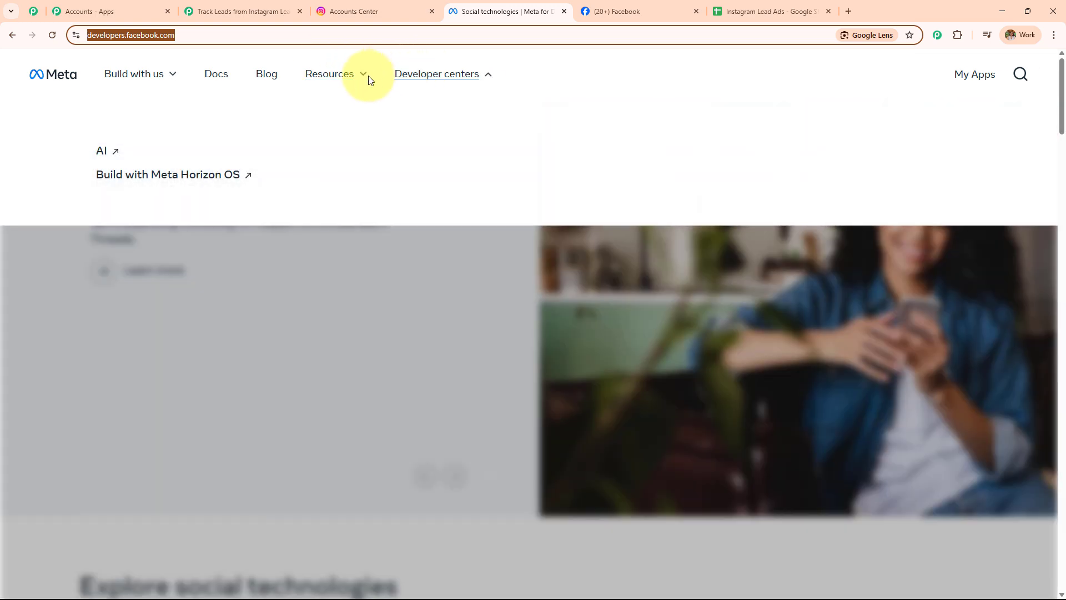
mouse_move(340, 80)
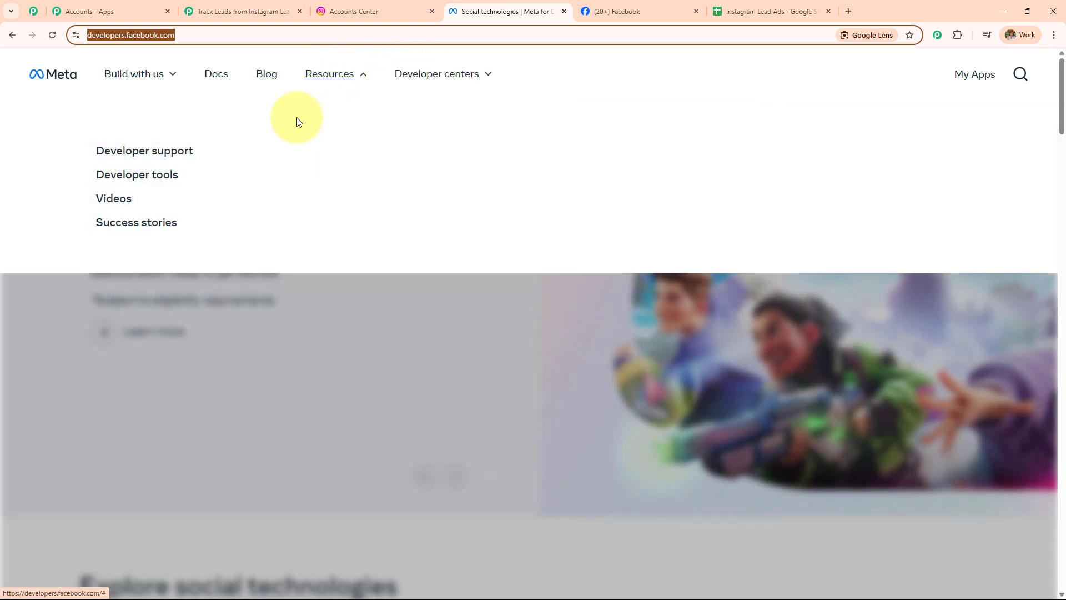
click(161, 189)
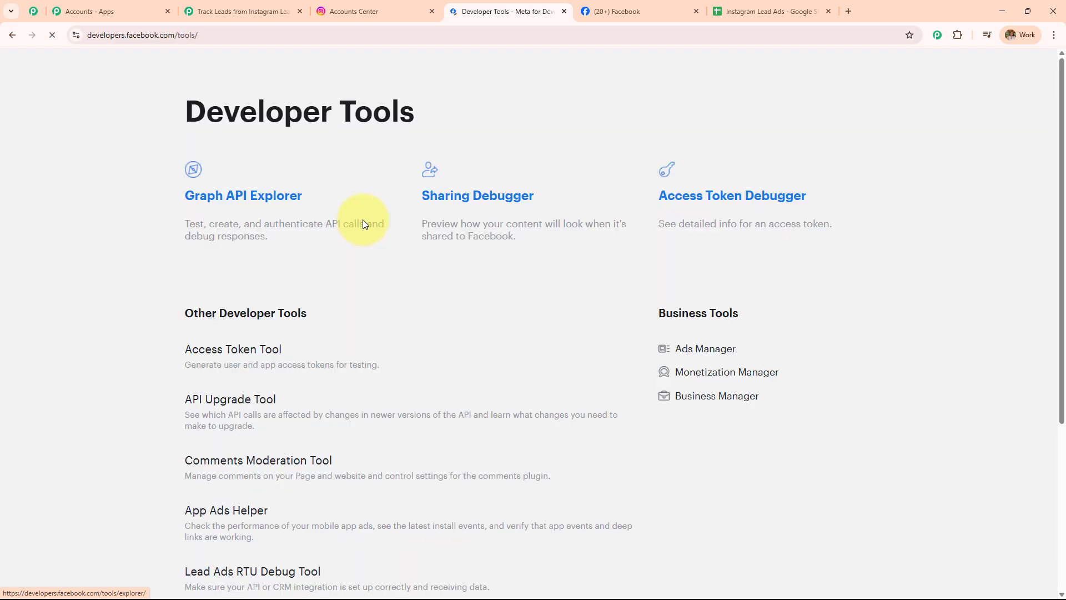
scroll(376, 264, down, 7)
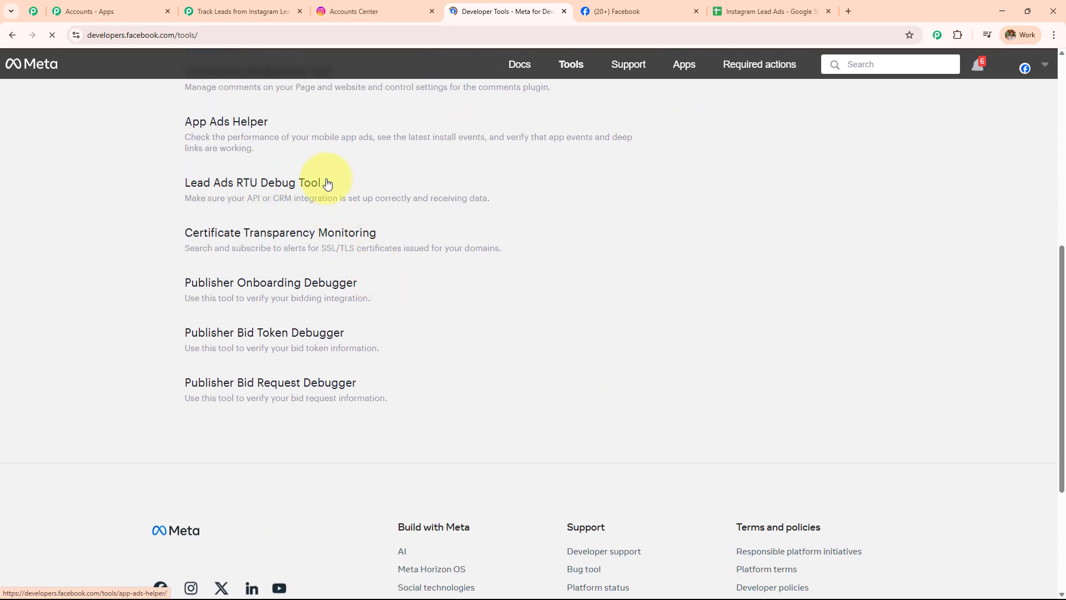
scroll(285, 294, up, 2)
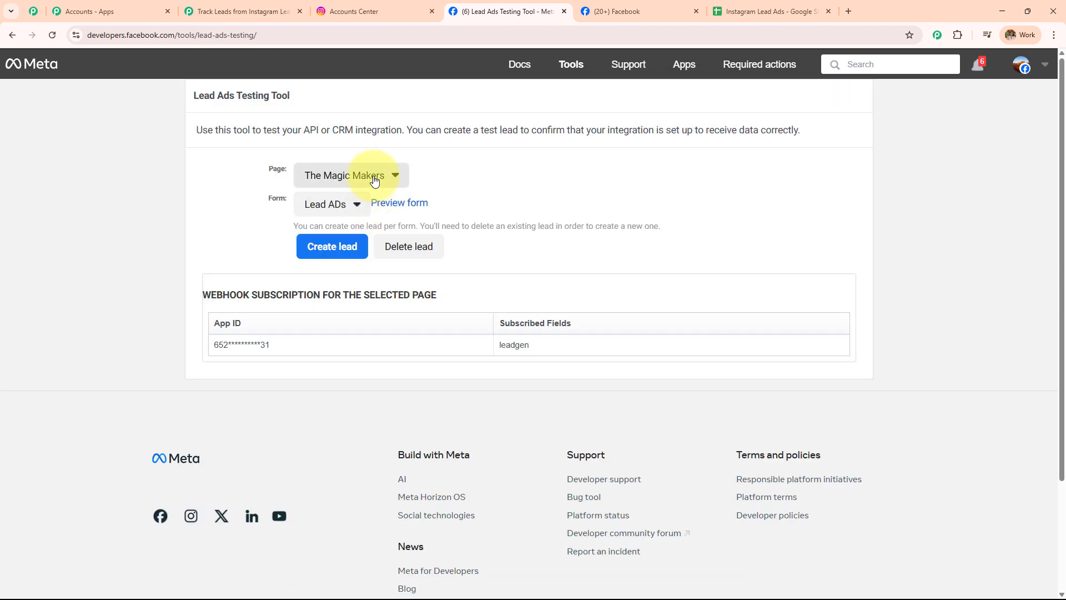
click(375, 178)
scroll(405, 350, down, 10)
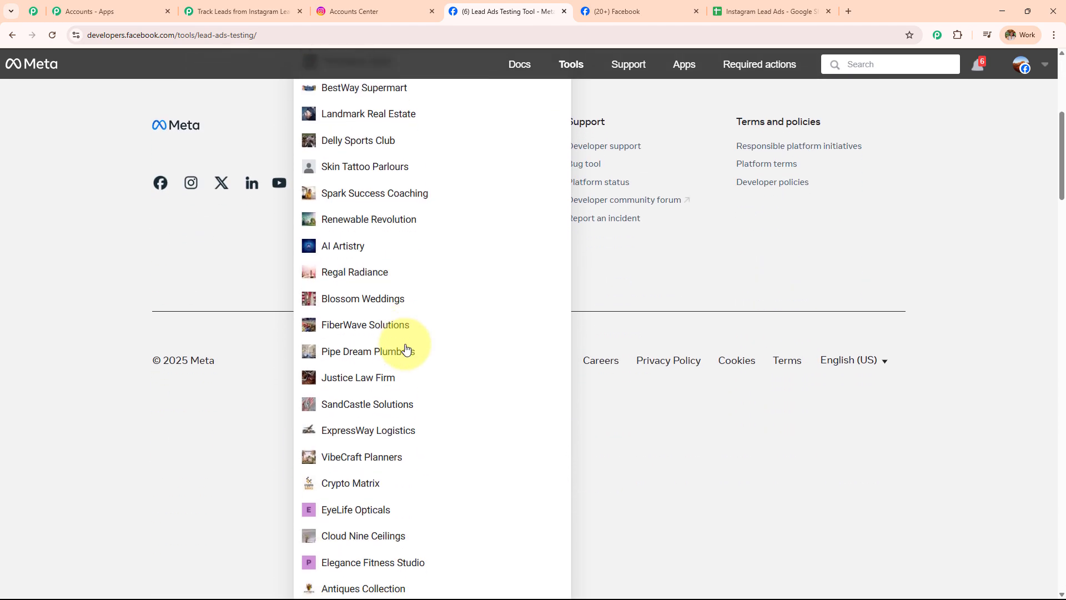
scroll(381, 372, down, 20)
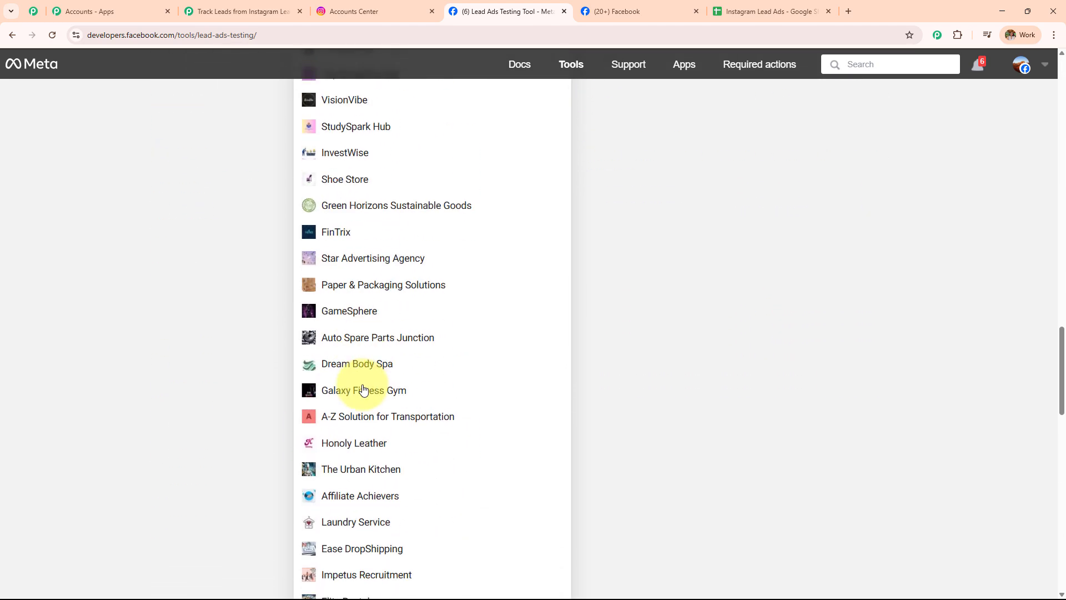
scroll(362, 390, down, 14)
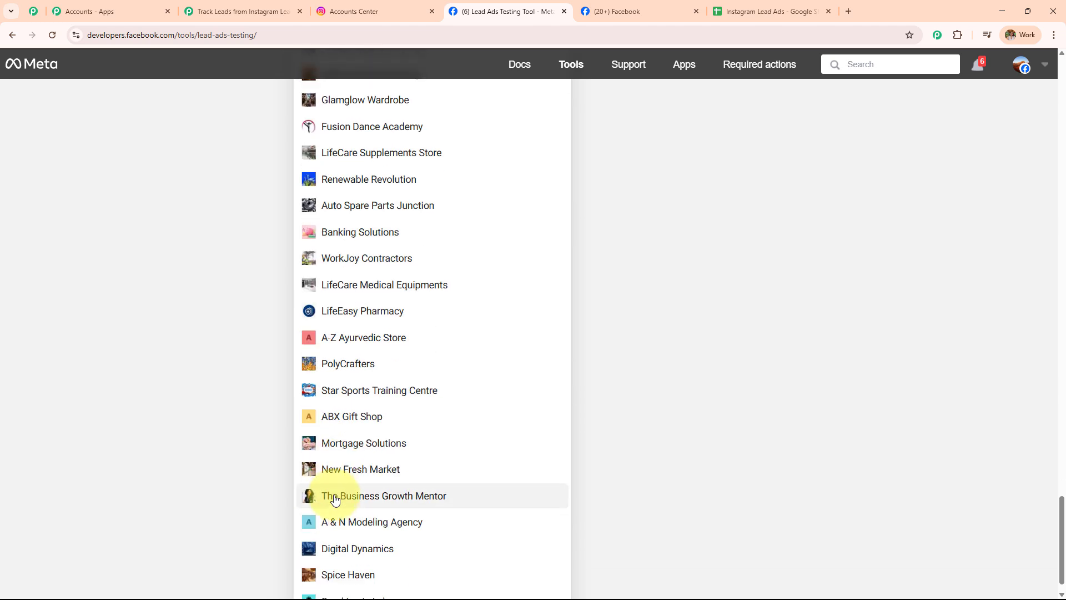
scroll(333, 497, up, 5)
scroll(336, 499, down, 5)
click(357, 547)
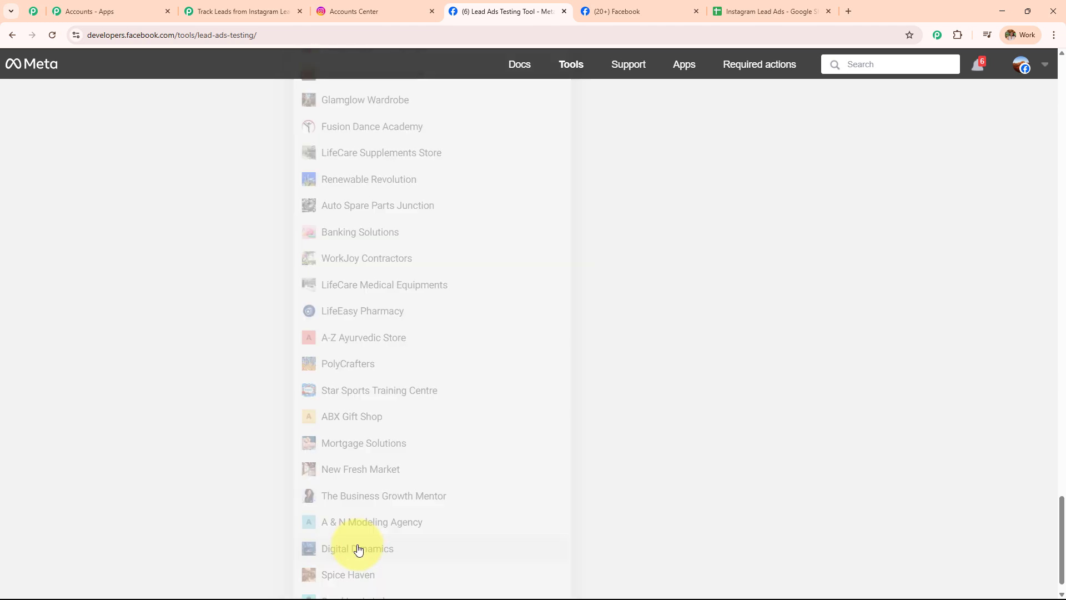
Create a test lead from Digital Dynamics Form, then view Pabbly's LeadGen Form choices
scroll(333, 195, up, 2)
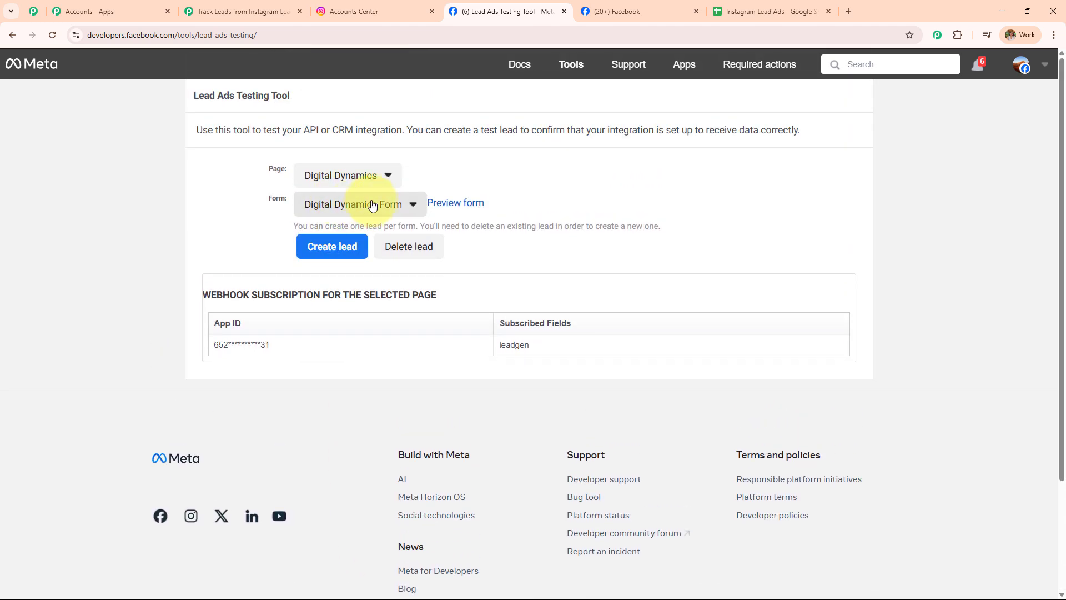
click(372, 205)
mouse_move(372, 237)
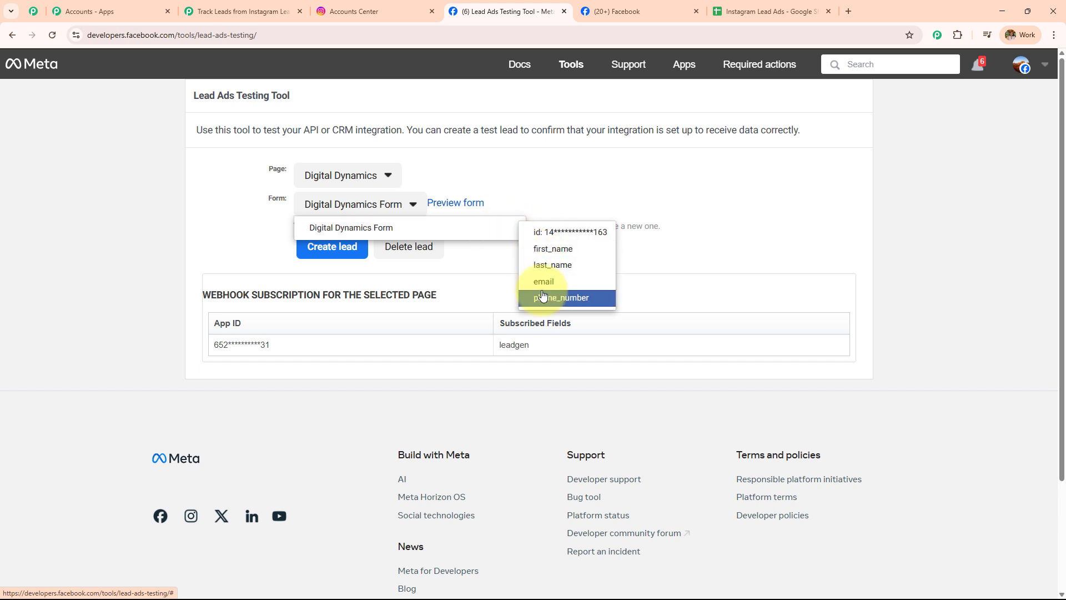
click(502, 229)
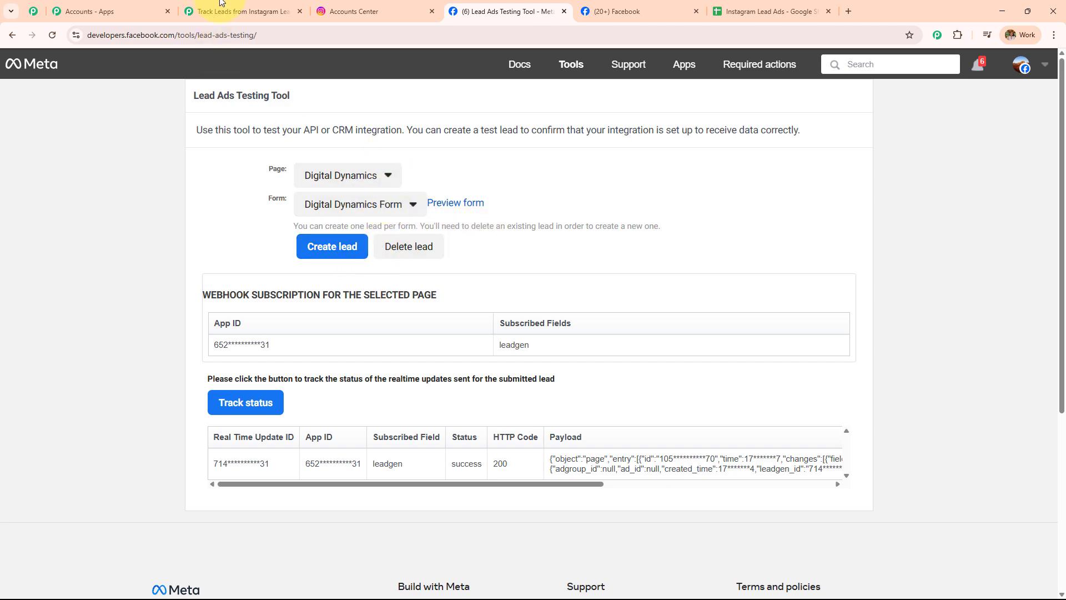
click(233, 11)
click(343, 373)
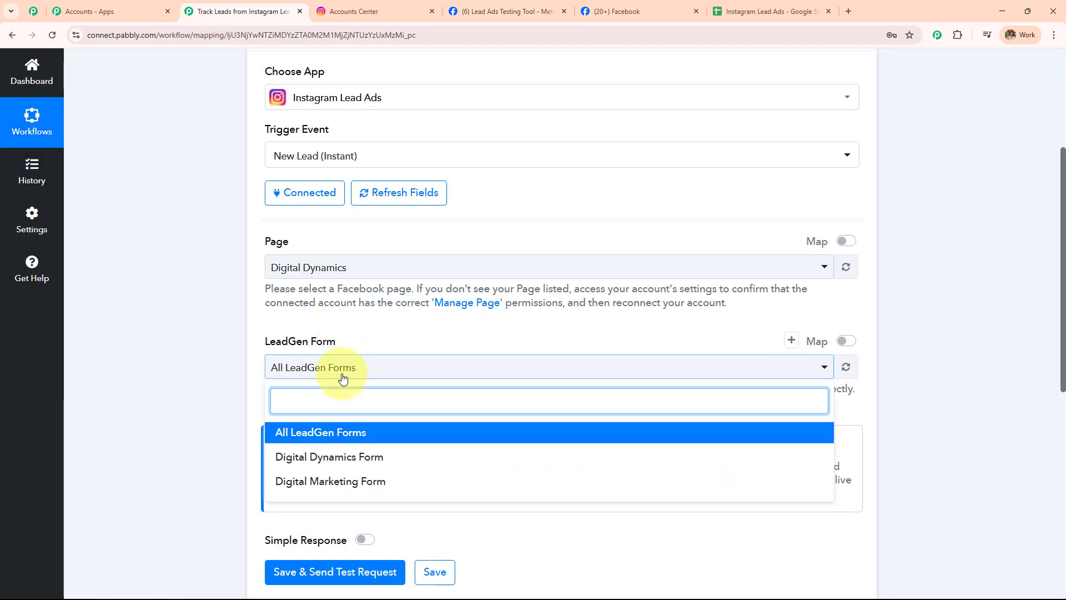
Select Digital Dynamics Form as the trigger's LeadGen form, cross-checking it in the Lead Ads Testing Tool
scroll(398, 306, down, 2)
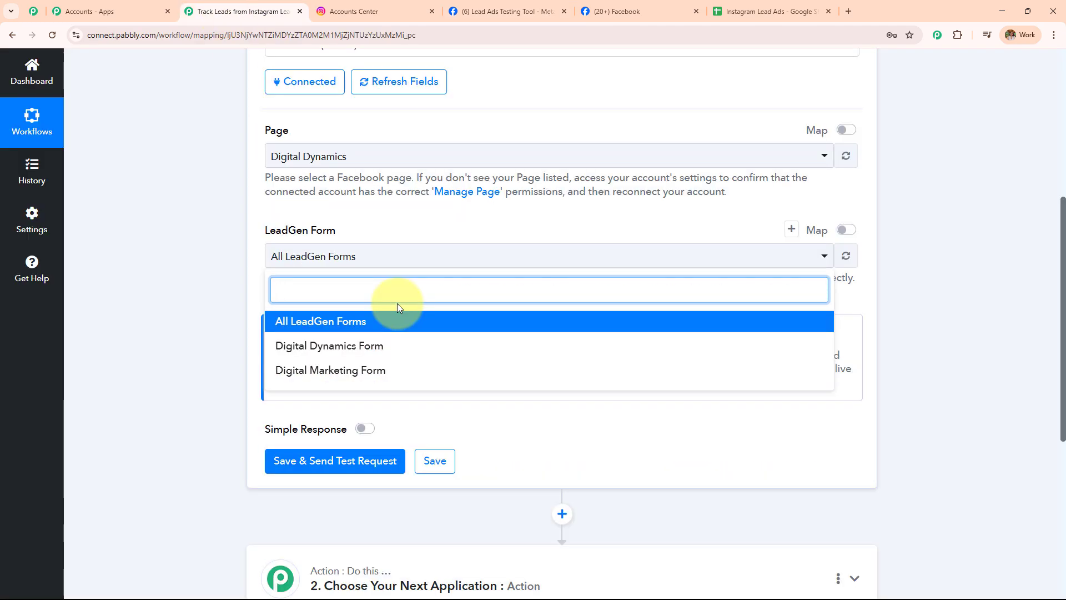
click(392, 348)
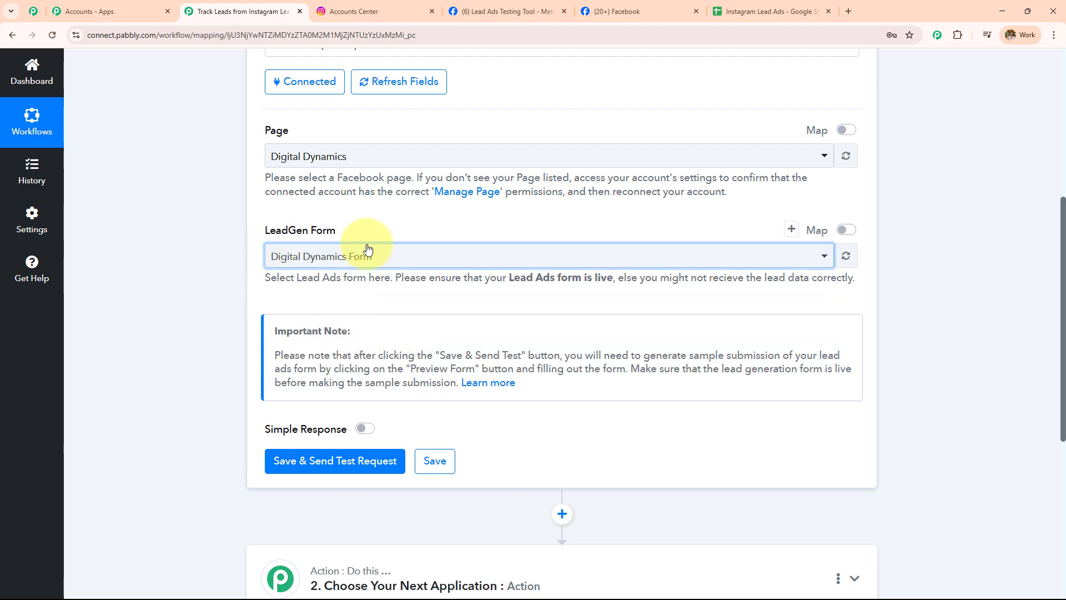
click(502, 11)
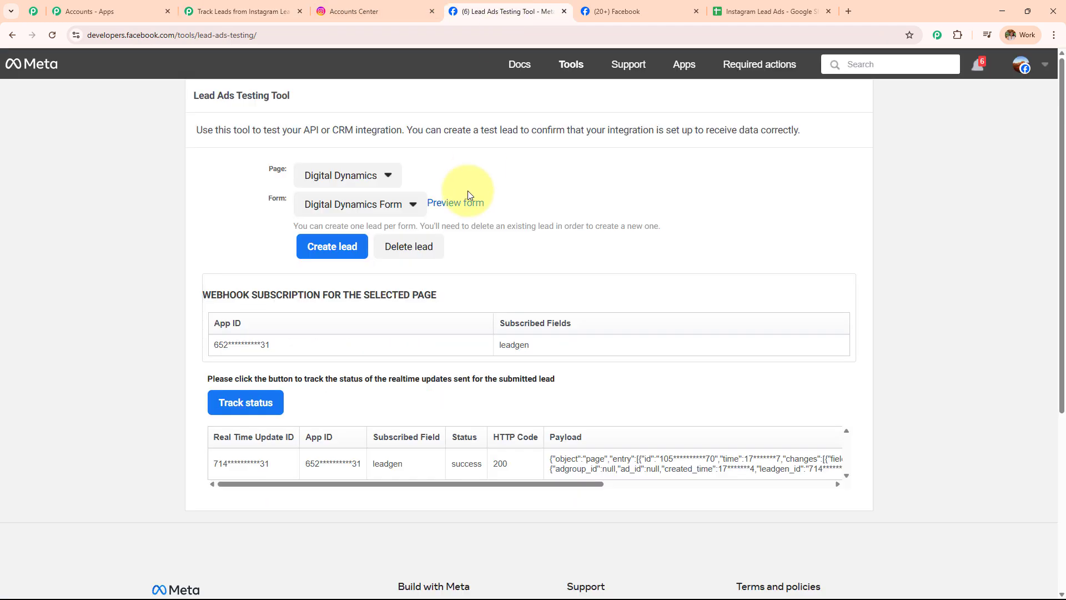
click(245, 11)
click(404, 260)
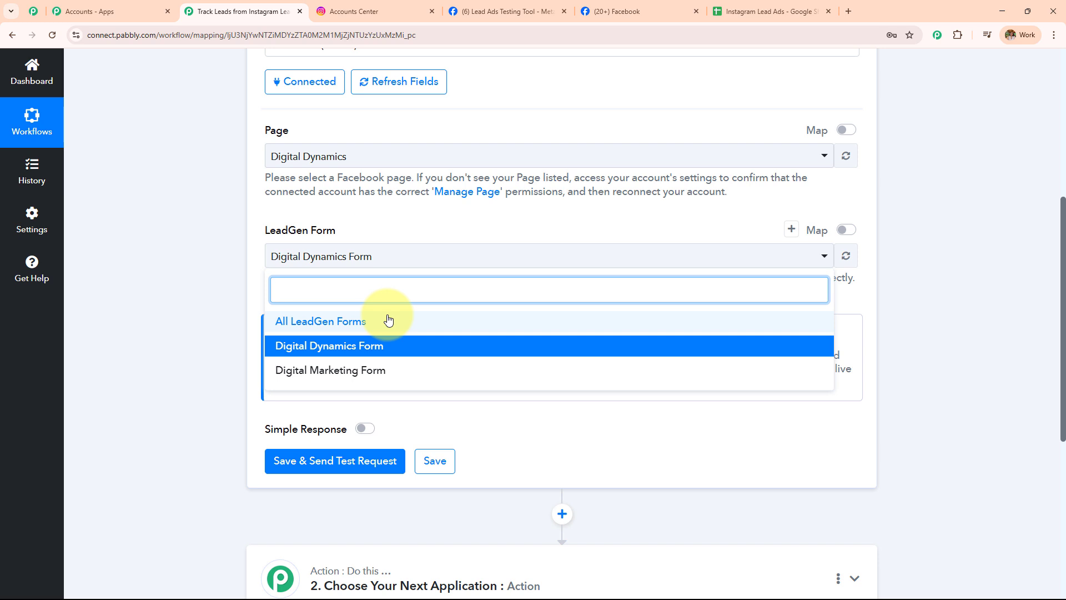
click(186, 218)
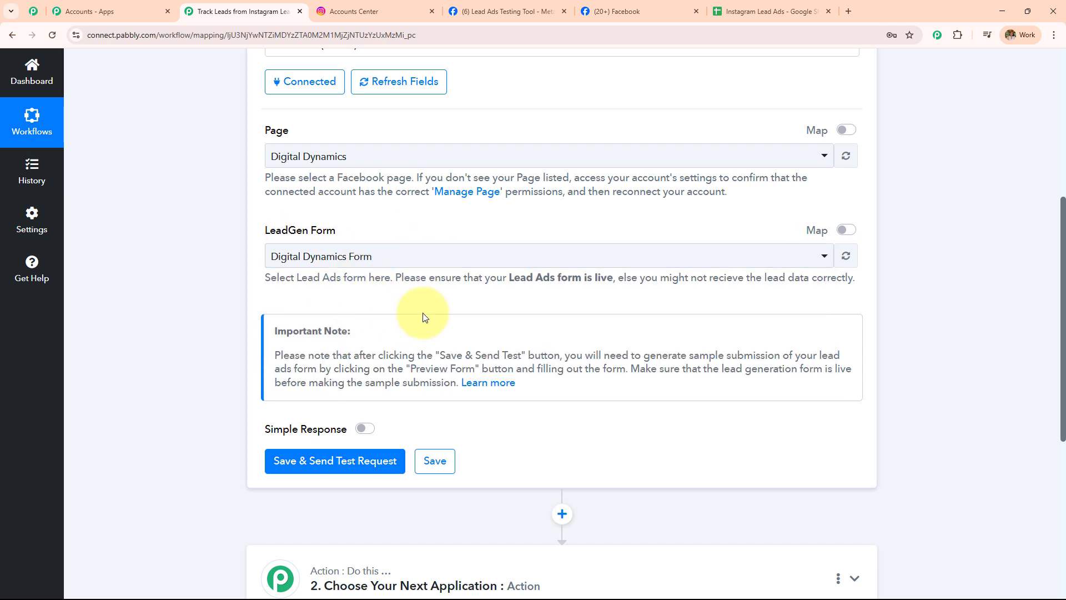
click(502, 11)
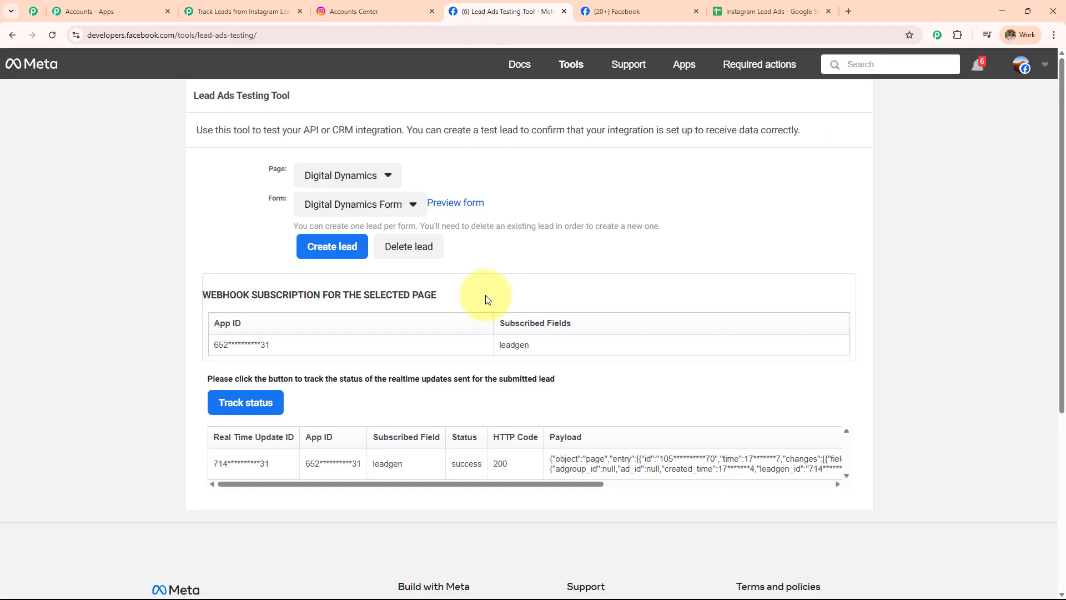
click(244, 11)
Save the trigger and send a test request, noting the instruction to make a test submission
click(314, 473)
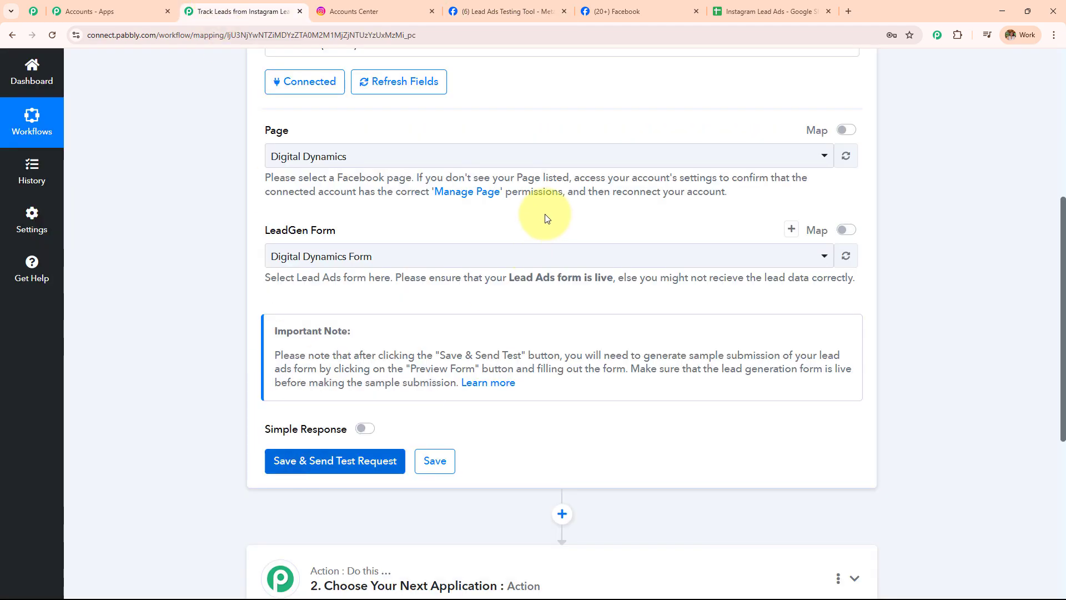
scroll(541, 222, down, 6)
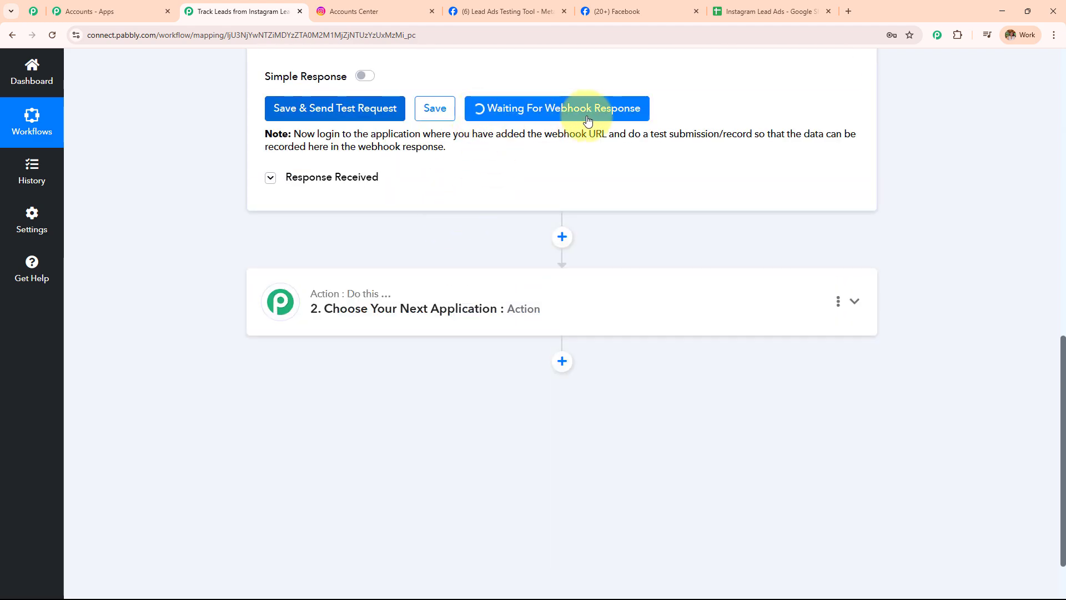
drag(293, 136, 455, 155)
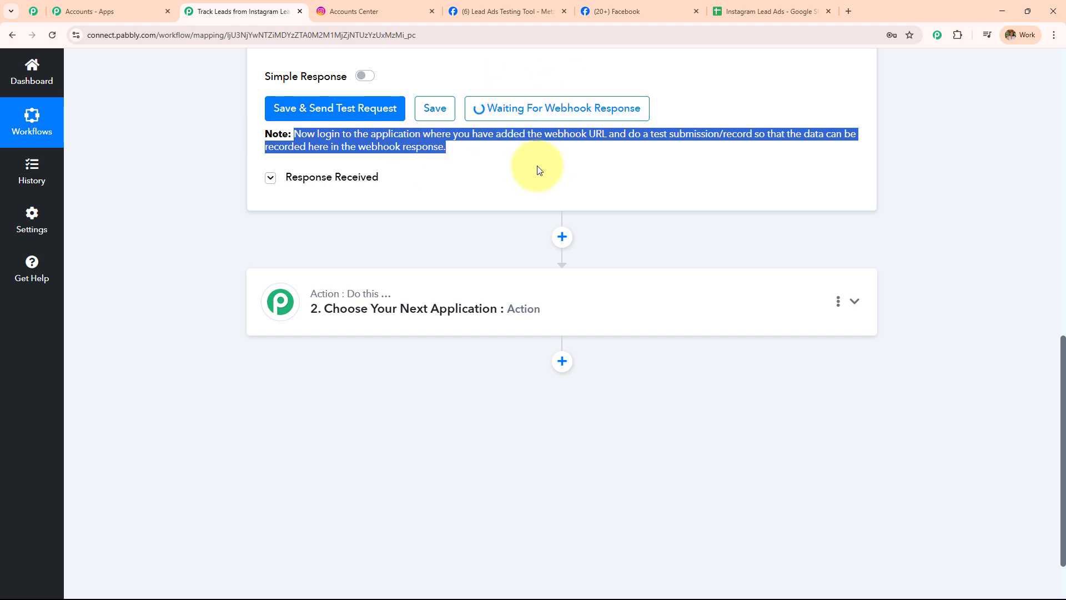
Compare the Lead Ads Testing Tool's Digital Dynamics page and form with the Pabbly trigger settings
click(508, 11)
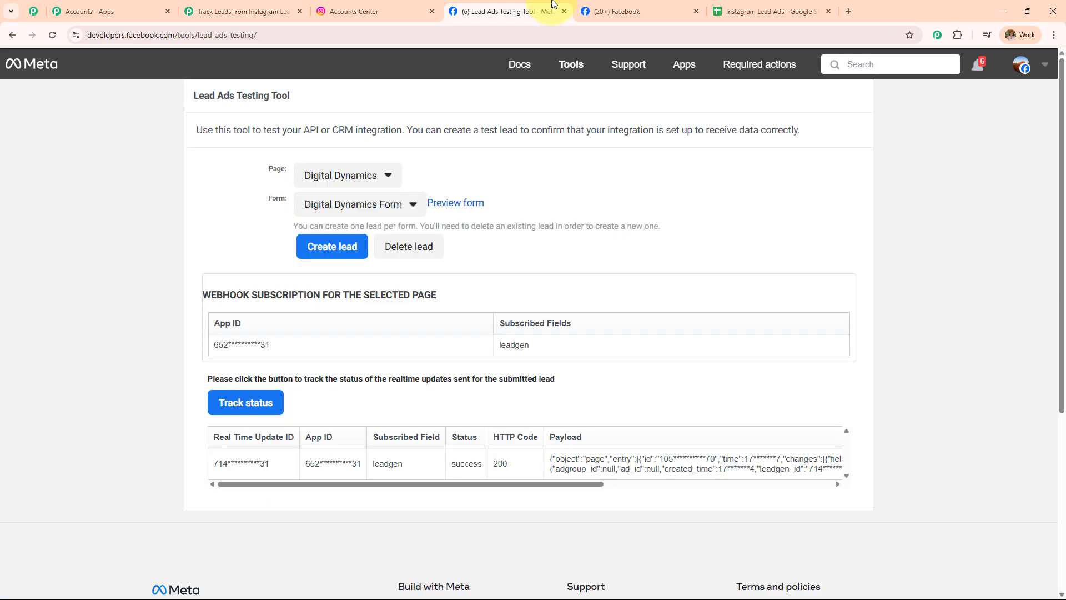
click(256, 11)
scroll(362, 196, up, 1)
scroll(389, 206, down, 4)
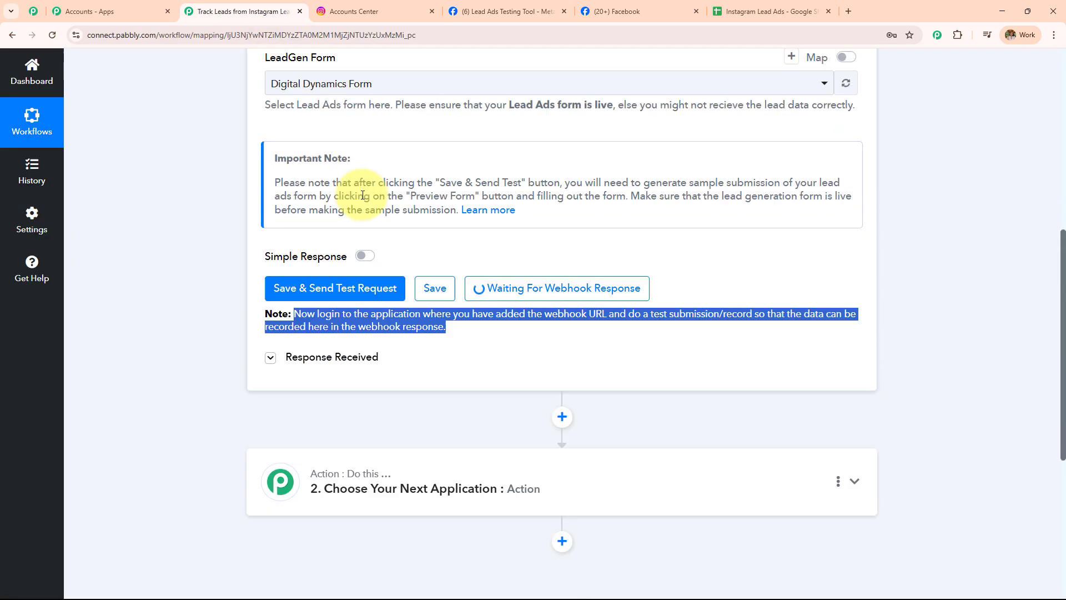
click(509, 11)
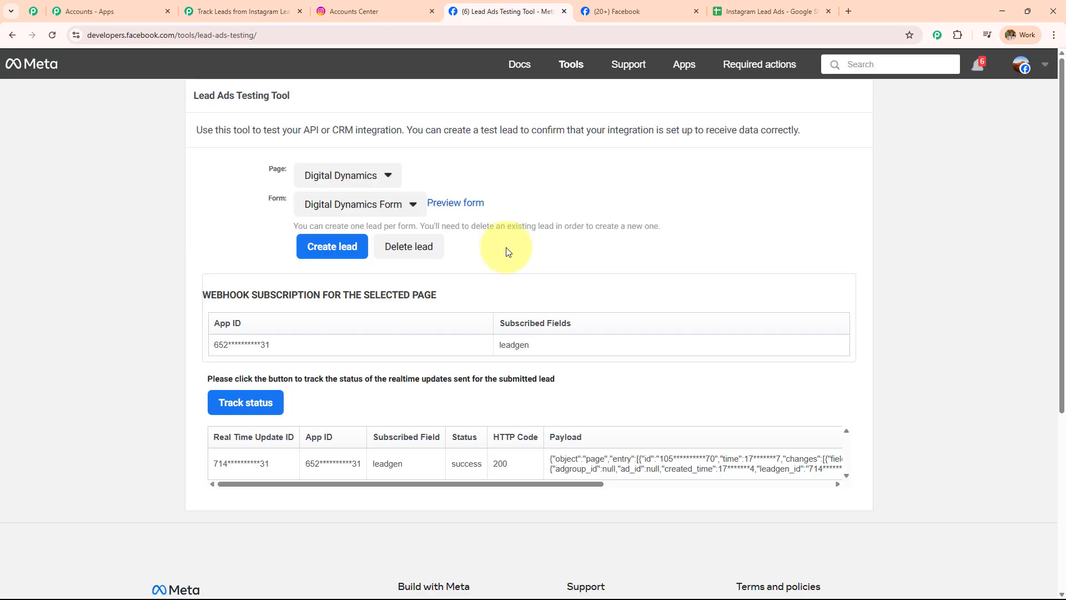
click(272, 11)
scroll(308, 299, up, 5)
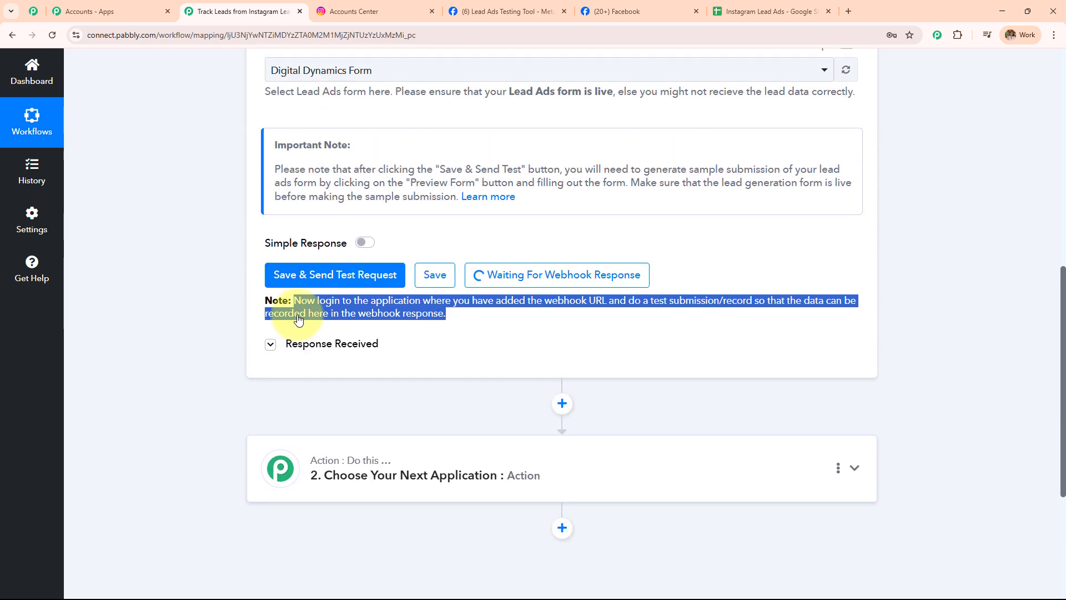
scroll(300, 308, up, 2)
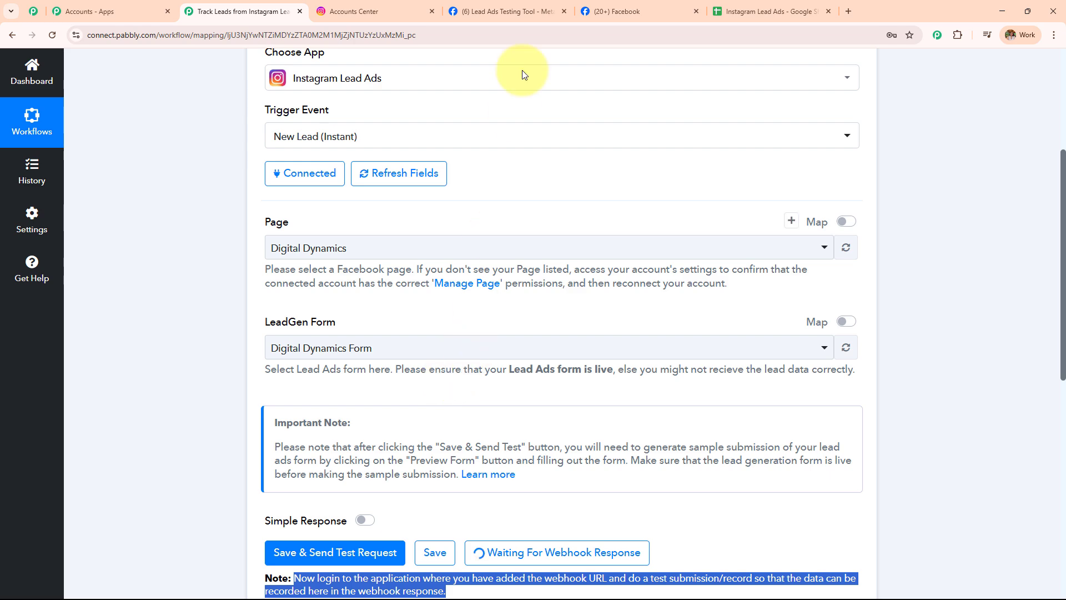
Delete the existing Digital Dynamics Form test lead and reload the testing tool
click(518, 11)
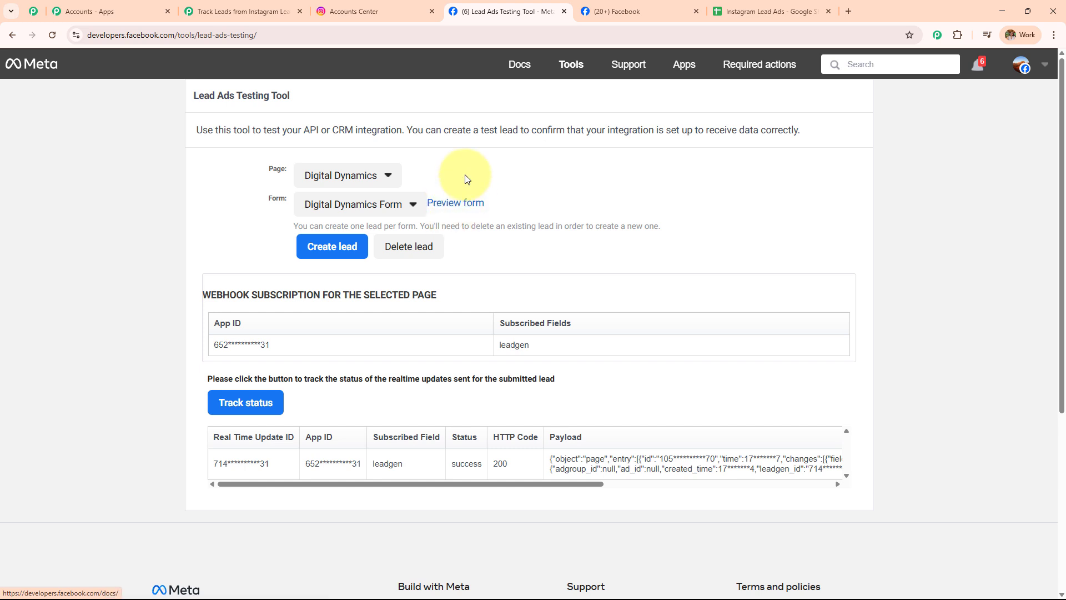
click(419, 248)
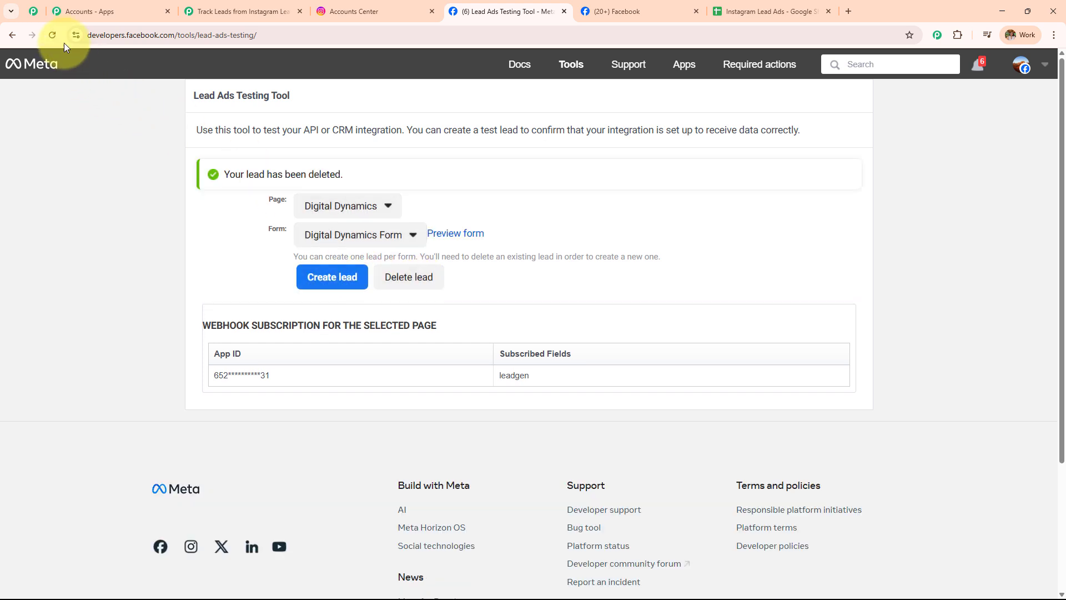
click(52, 35)
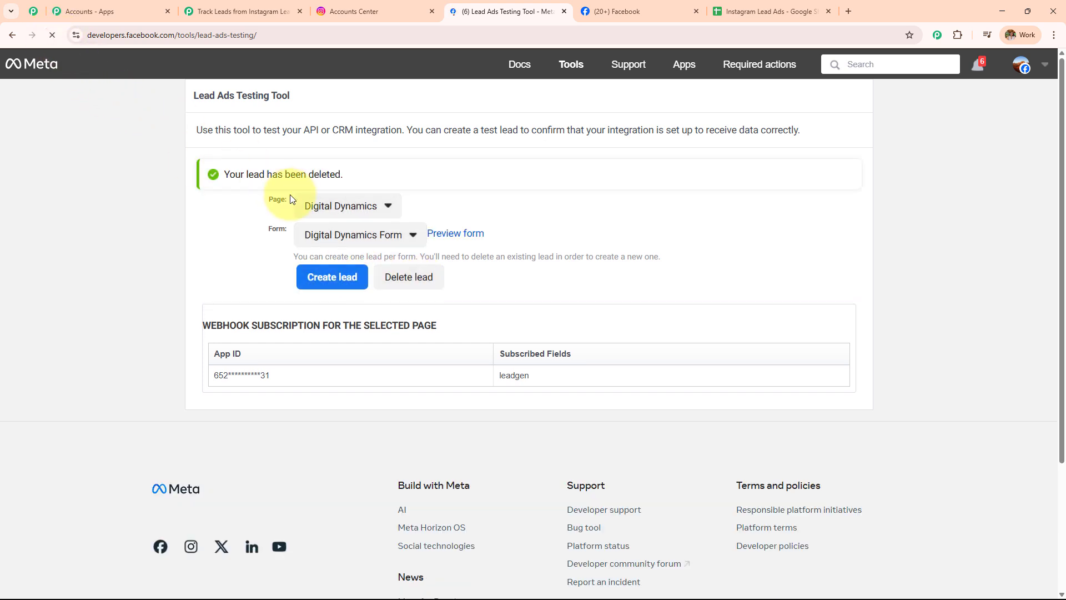
scroll(392, 445, down, 15)
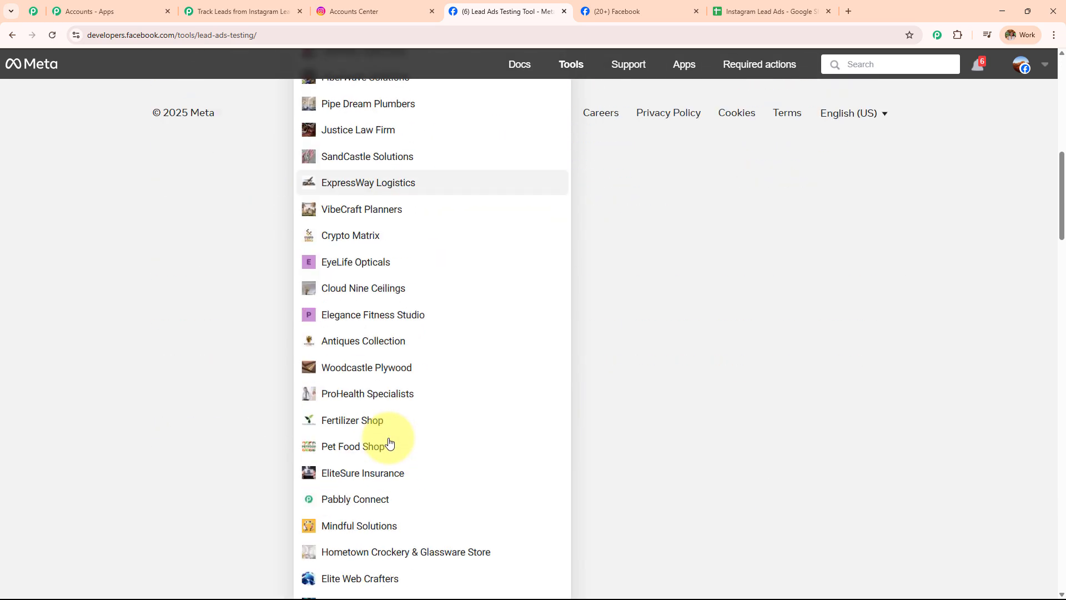
scroll(369, 453, down, 18)
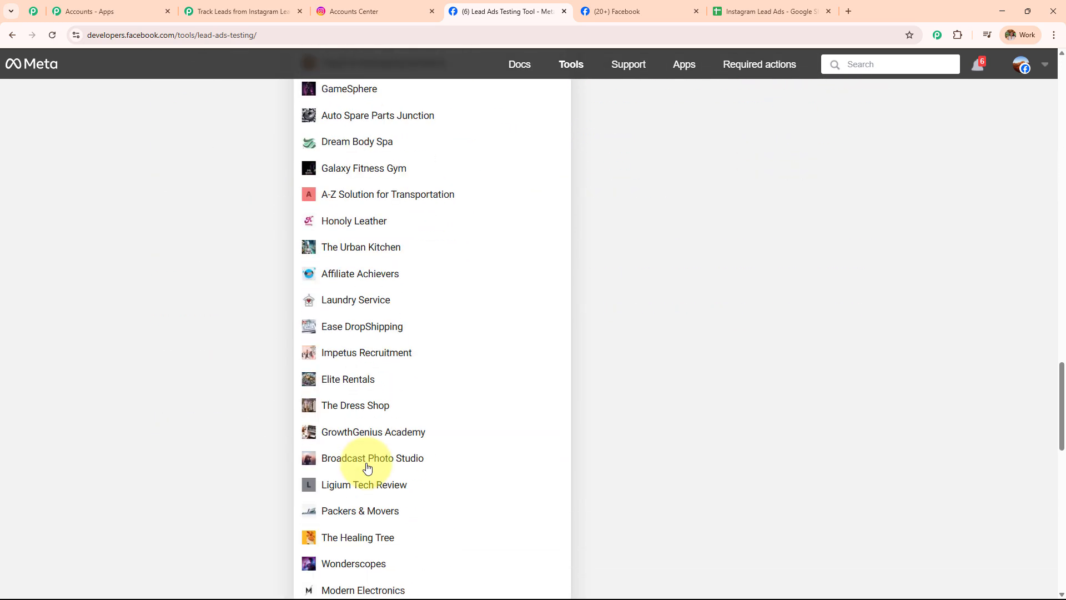
scroll(367, 466, down, 6)
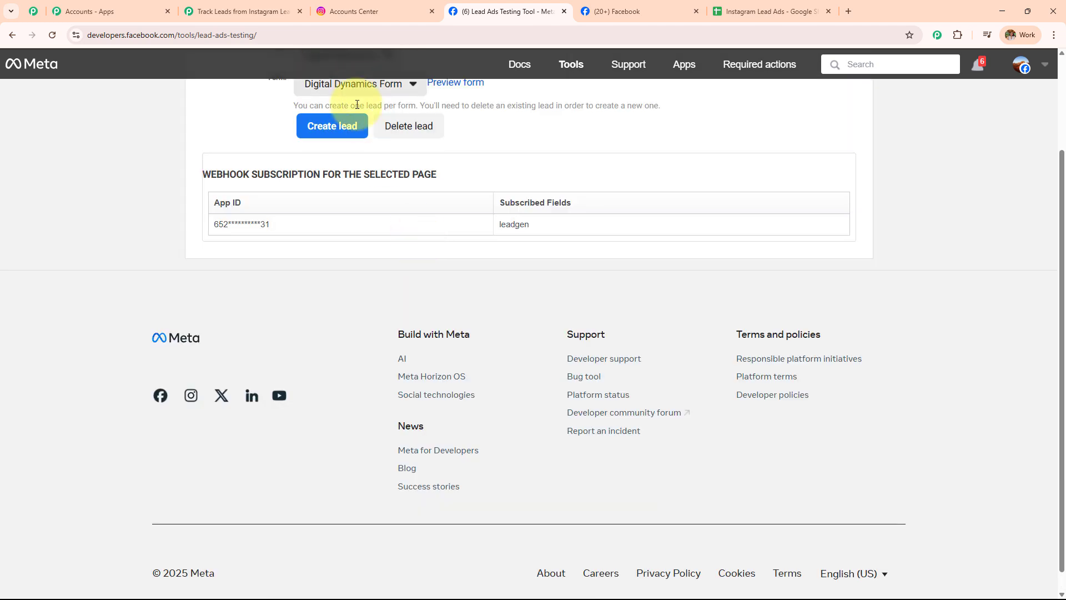
scroll(356, 164, up, 2)
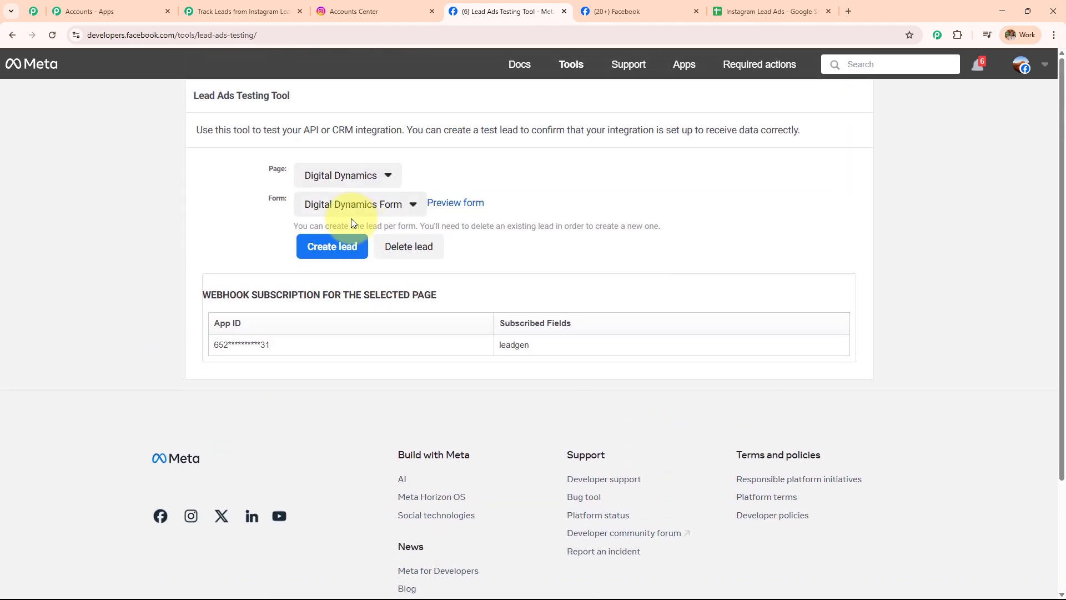
Open the Digital Dynamics Form preview and enter the test lead's first name
click(466, 206)
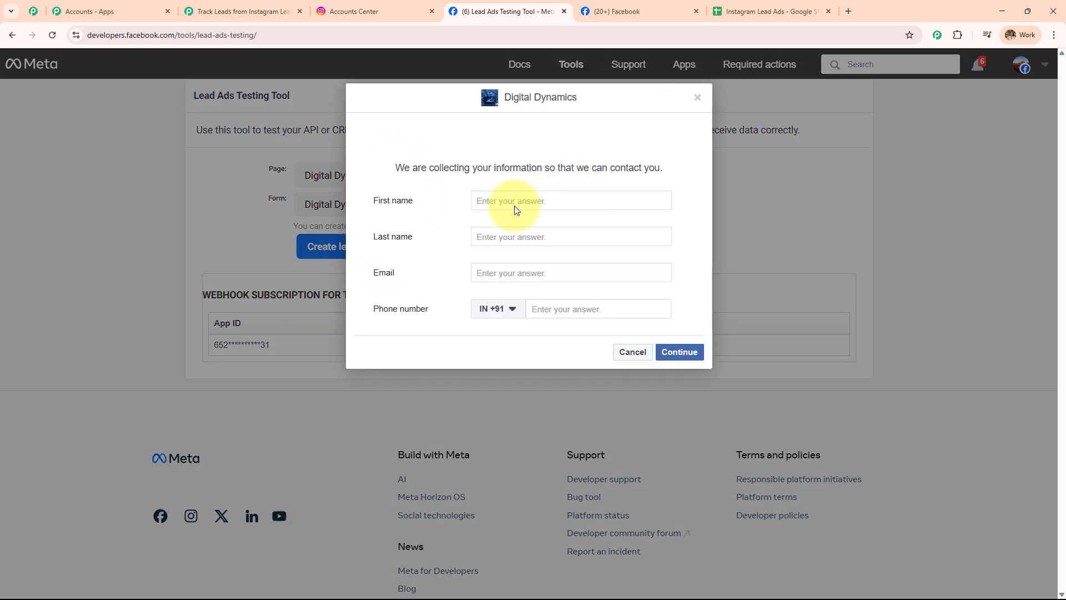
drag(371, 199, 426, 273)
click(439, 201)
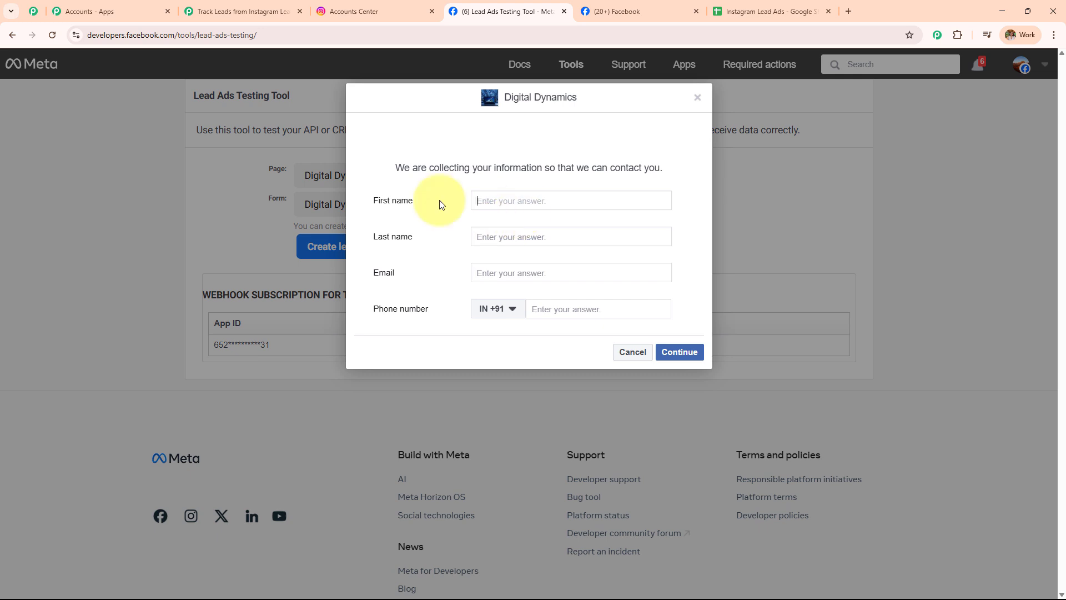
text(Lay)
key(BackSpace)
text(test)
Fill in the lead's last name, email address and phone number, then submit the test lead
click(499, 237)
text(User)
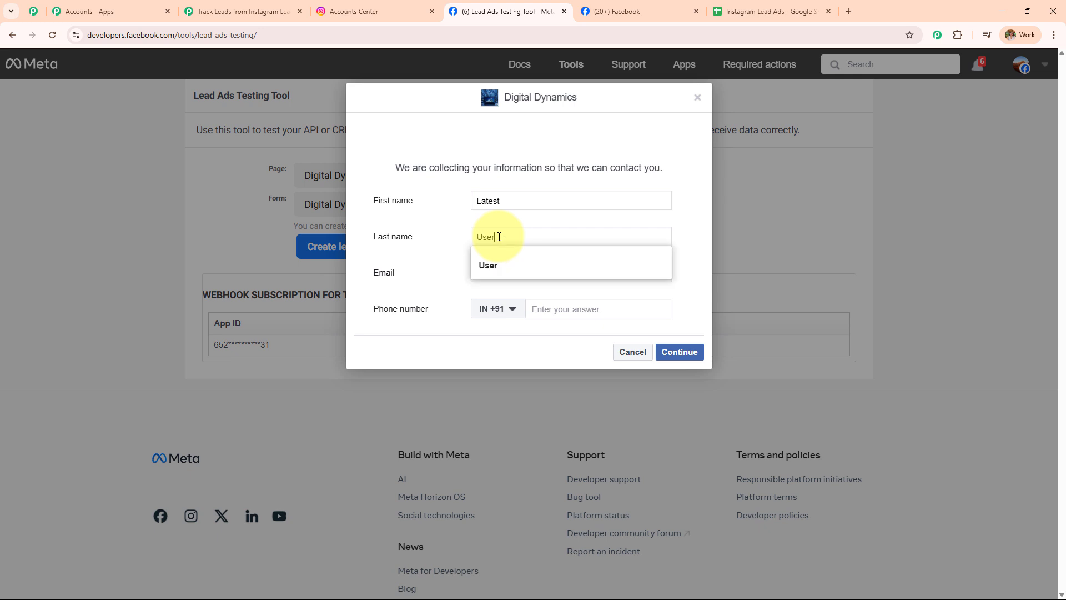
click(497, 263)
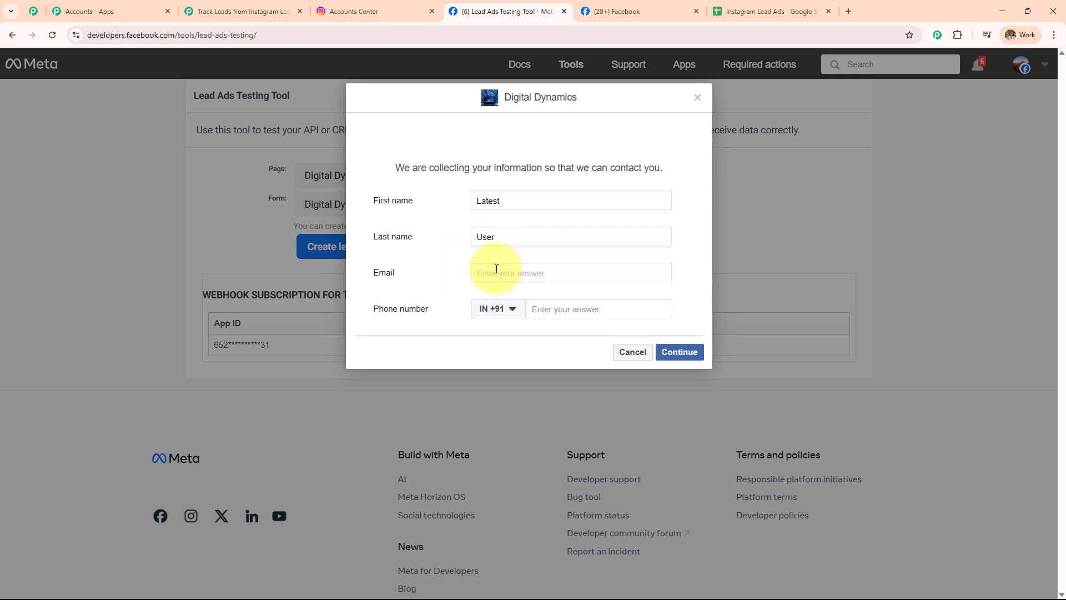
click(546, 313)
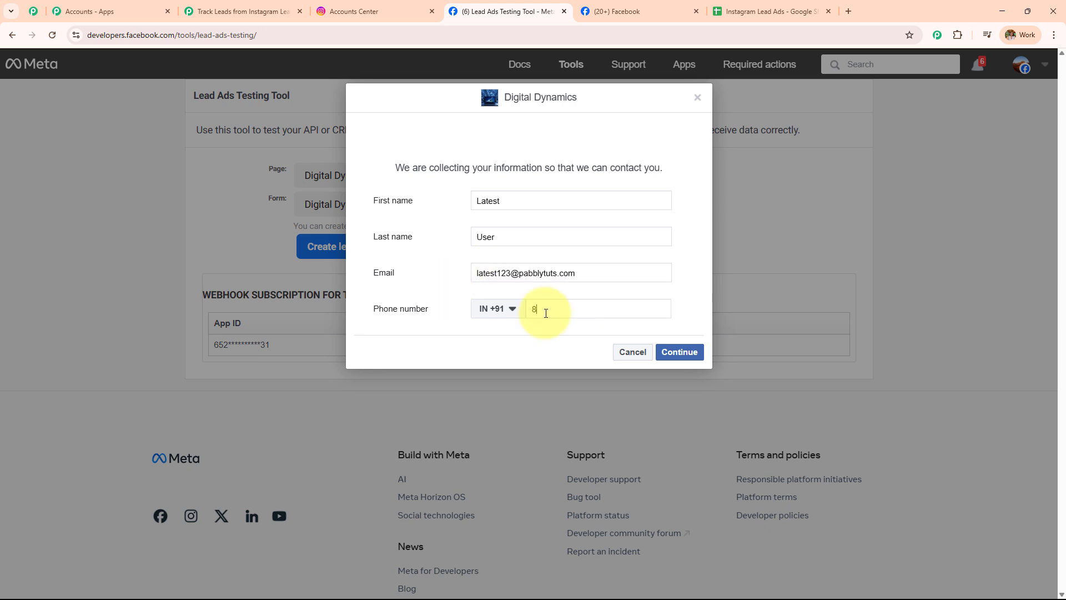
click(680, 351)
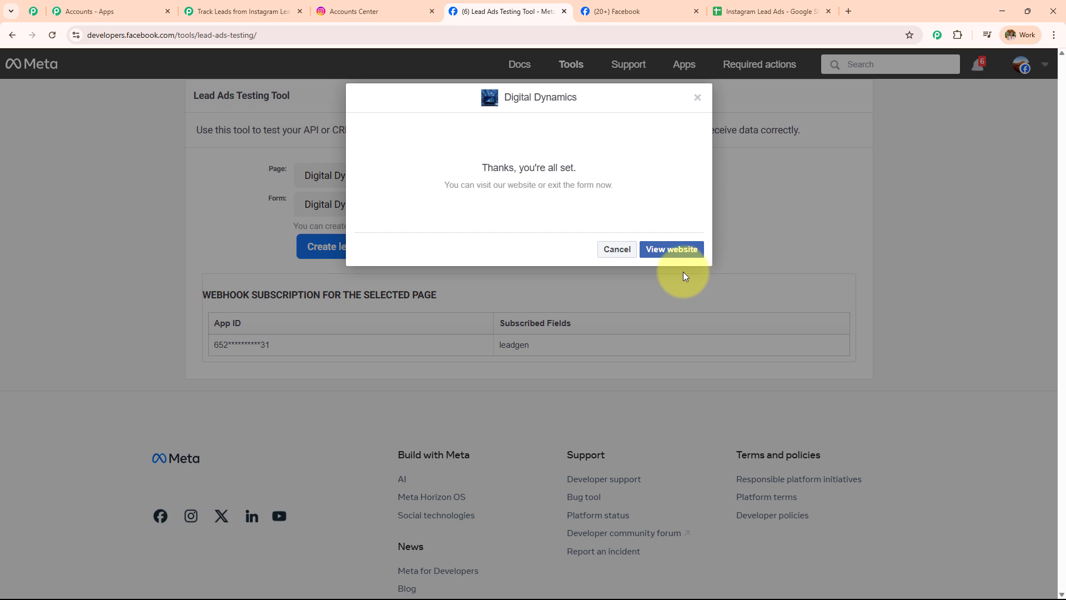
Review the received first name, last name and email in the trigger's Response Received
click(239, 12)
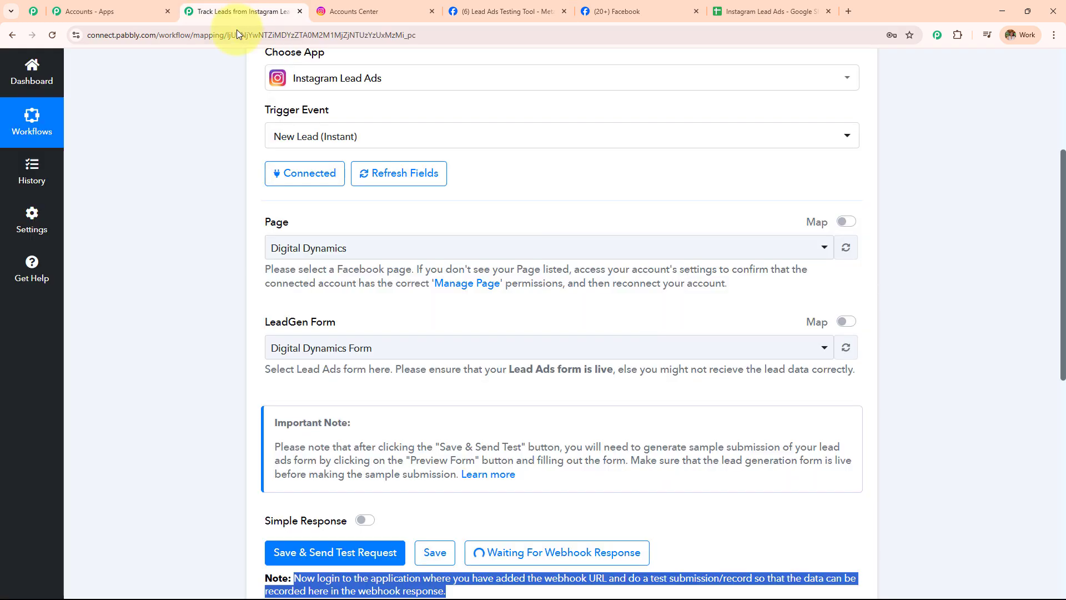
scroll(408, 331, down, 5)
scroll(714, 255, down, 5)
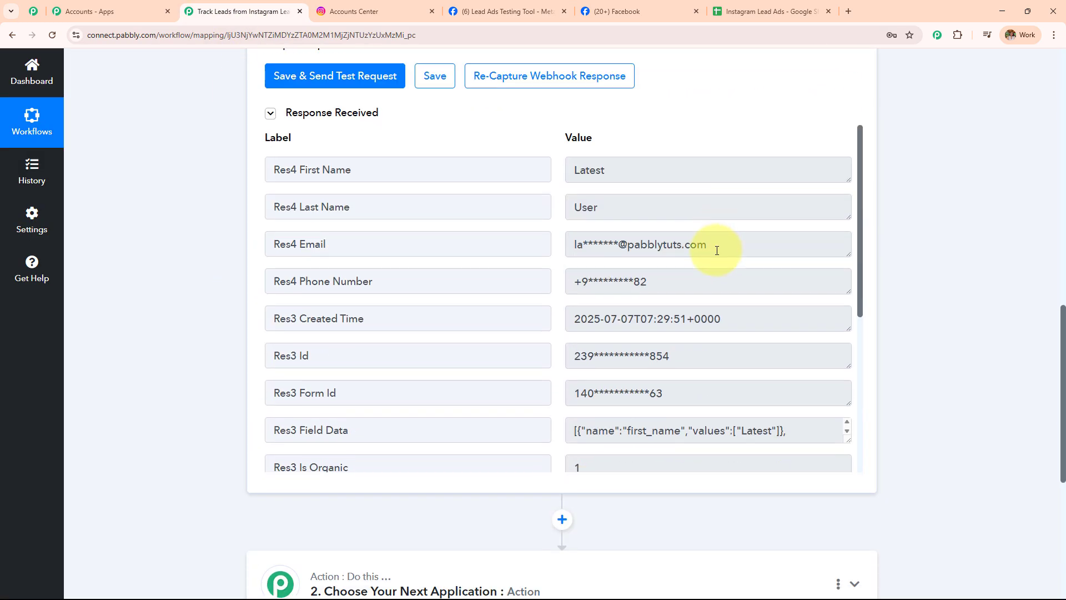
double_click(645, 176)
key(Tab)
key(Tab)
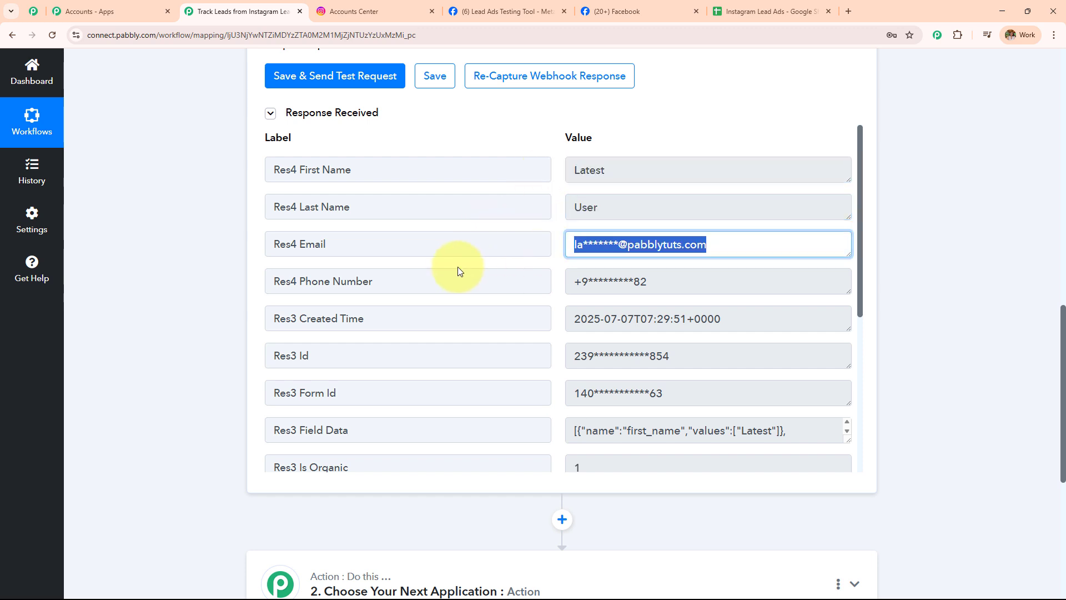
key(Tab)
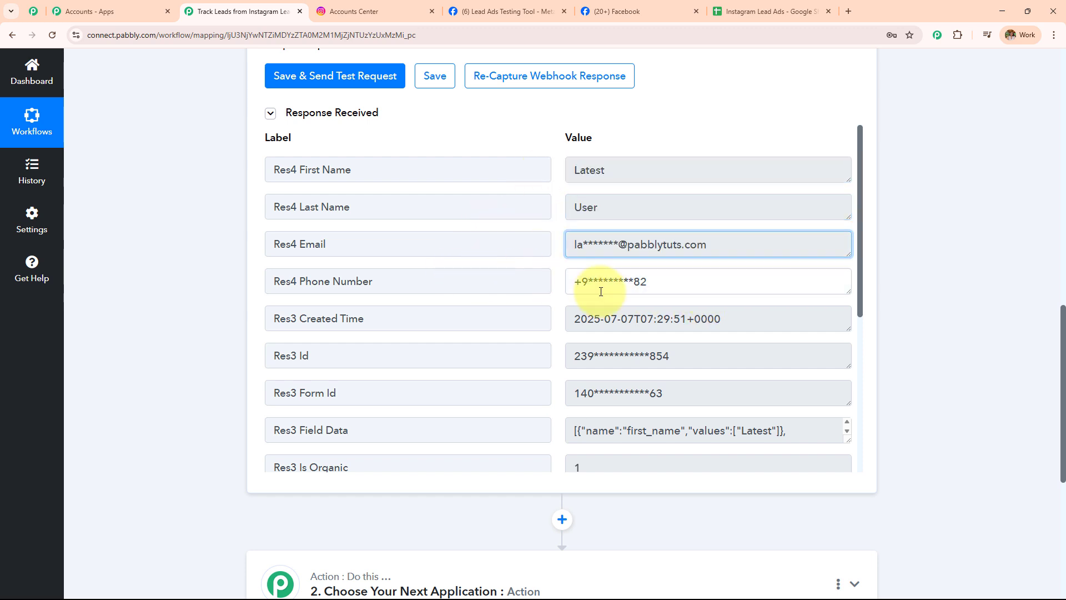
scroll(695, 215, down, 2)
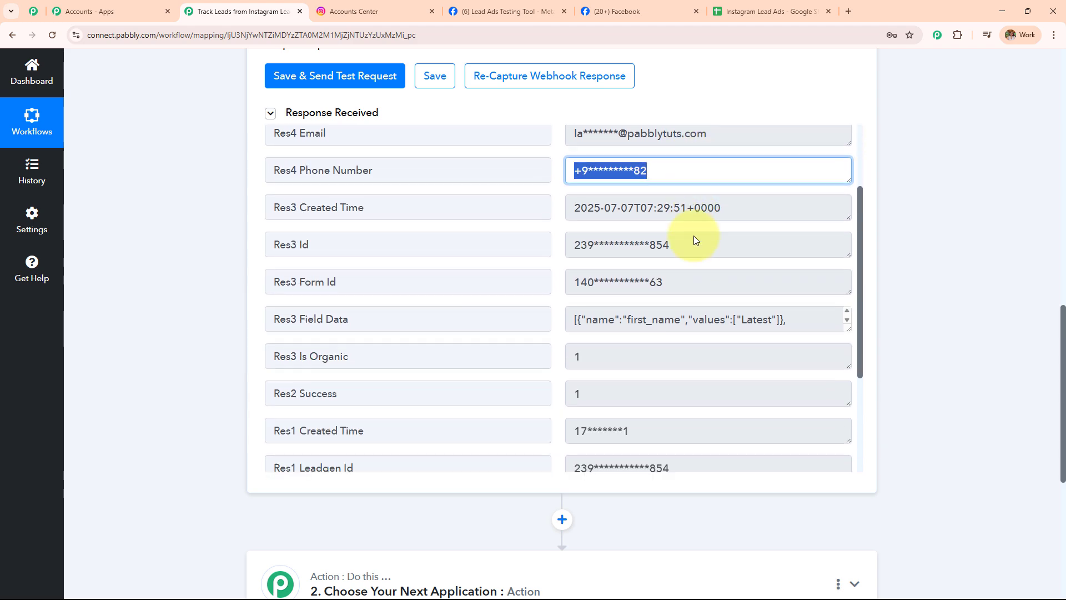
scroll(694, 240, down, 6)
scroll(678, 272, up, 6)
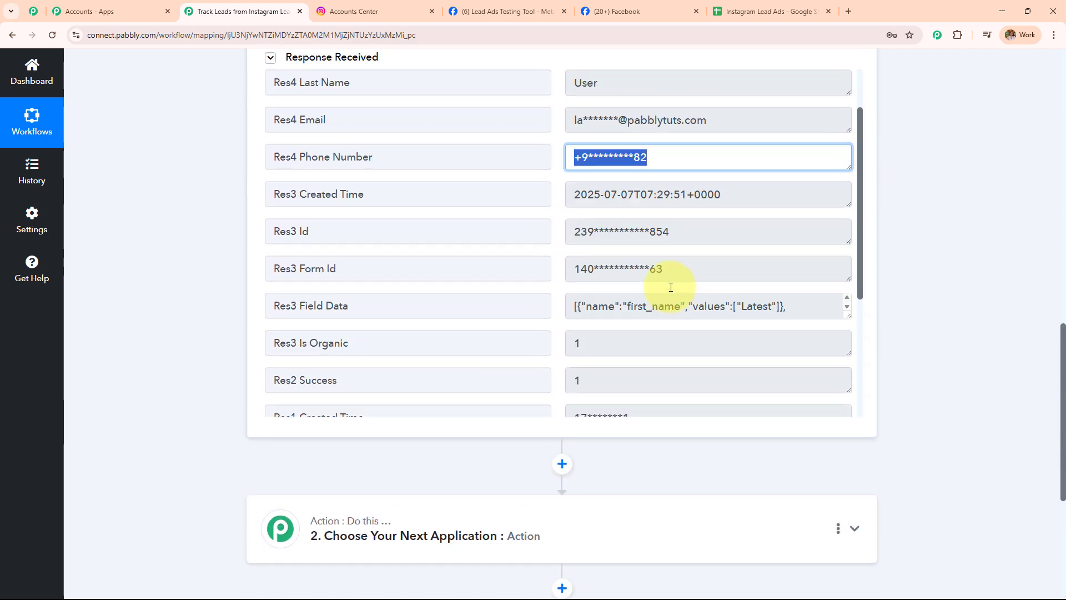
scroll(671, 287, up, 2)
scroll(250, 211, up, 5)
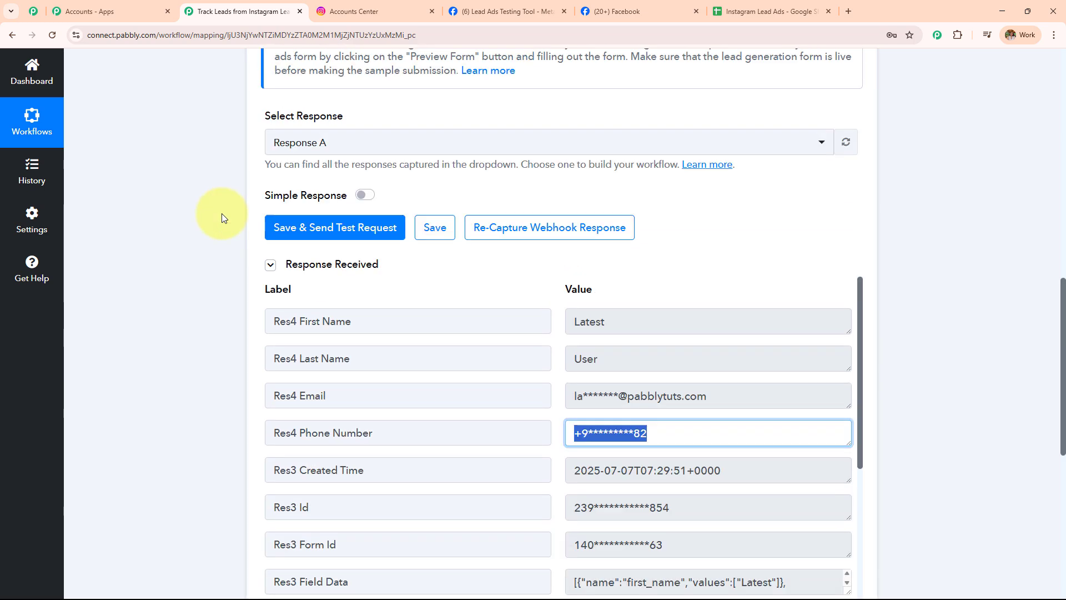
scroll(222, 213, up, 5)
Collapse the Instagram Lead Ads trigger step after a last glance at the testing tool
click(489, 12)
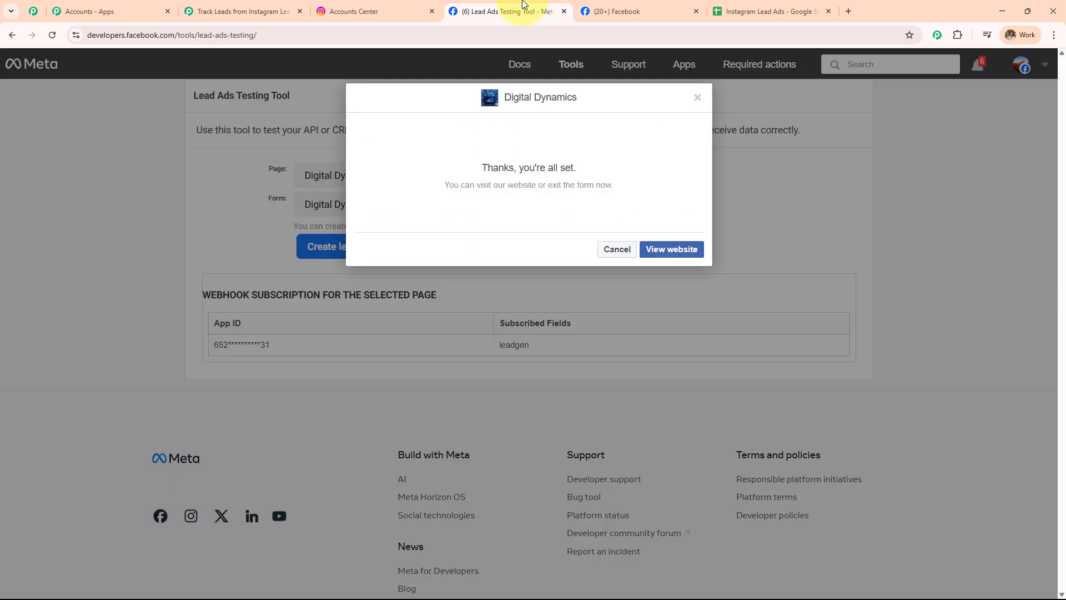
click(245, 2)
scroll(299, 250, up, 4)
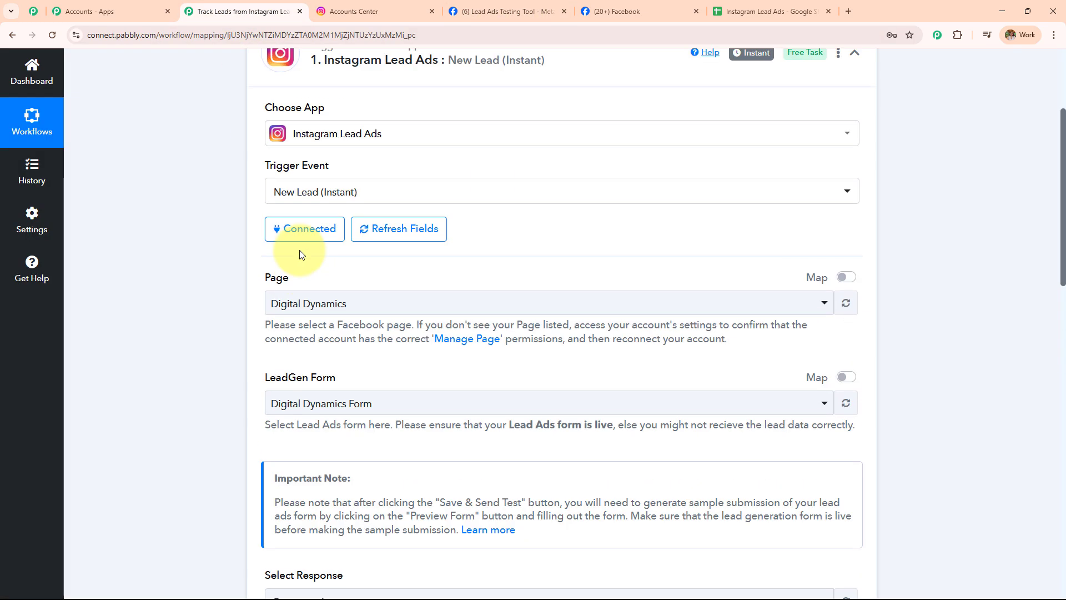
scroll(298, 254, down, 8)
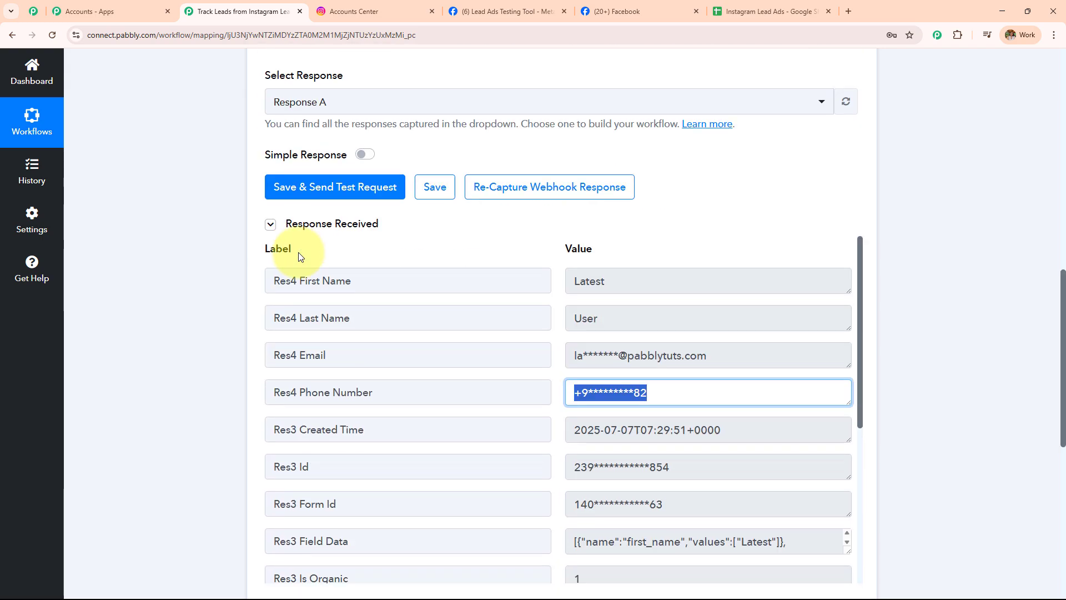
scroll(300, 257, up, 10)
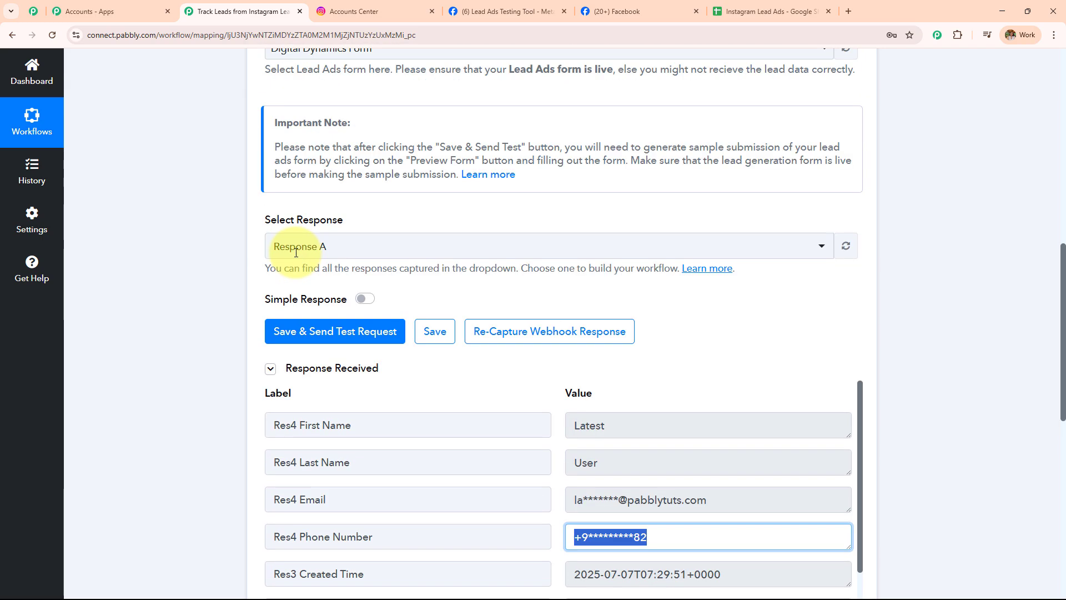
click(428, 178)
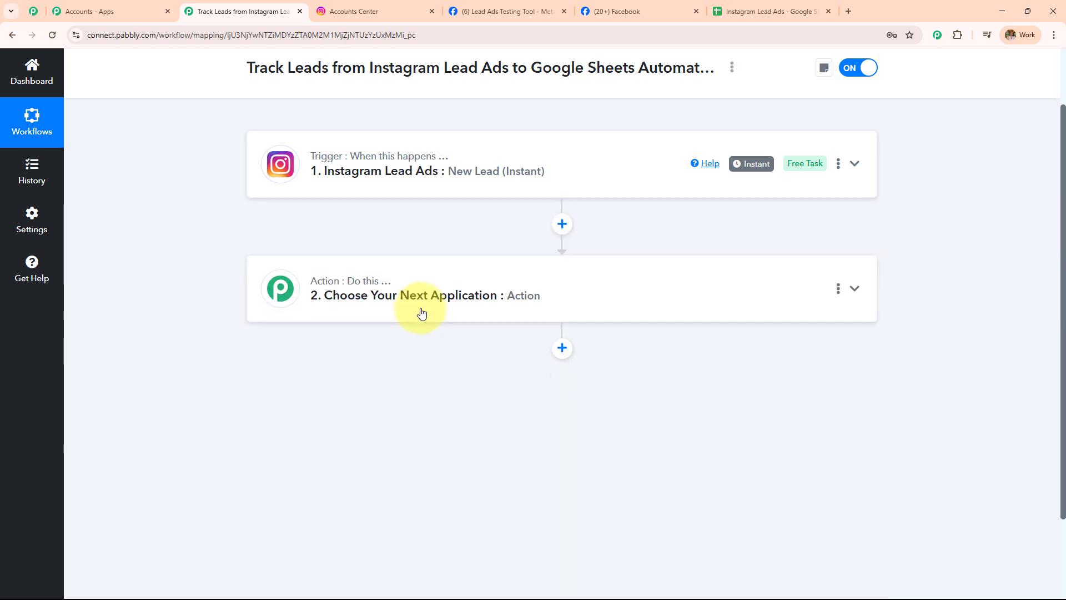
scroll(422, 309, up, 2)
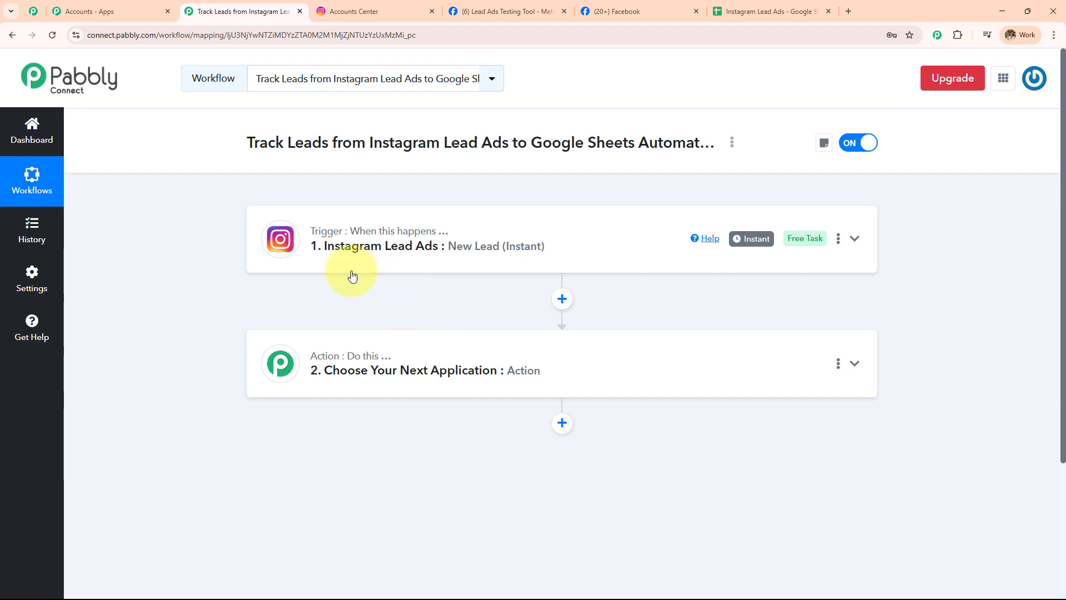
Set the action to Google Sheets with the Add New Row event and start its account connection
click(564, 377)
click(500, 284)
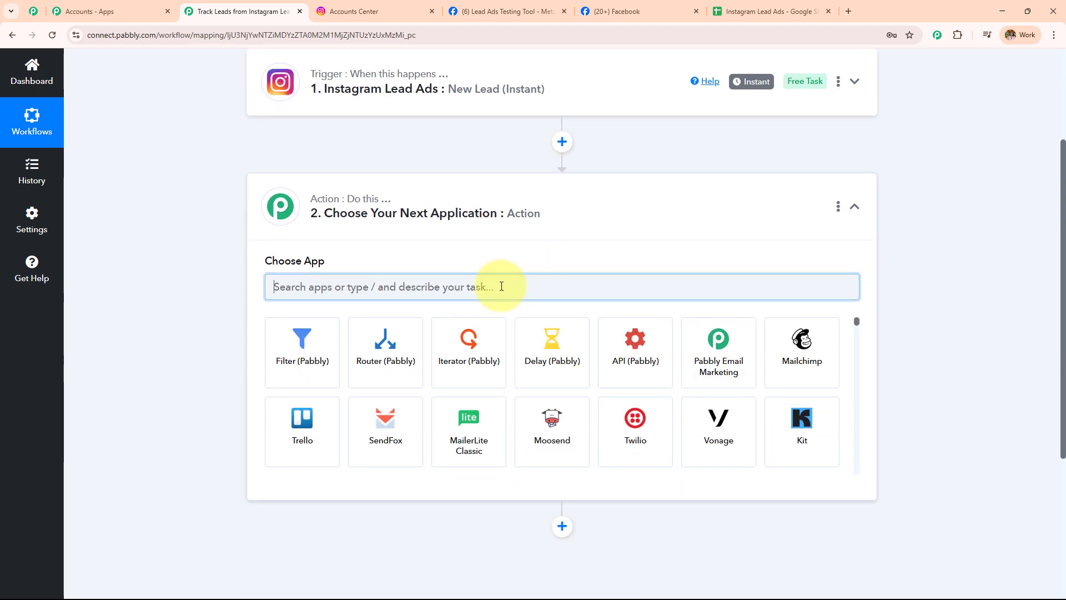
text(Sheet)
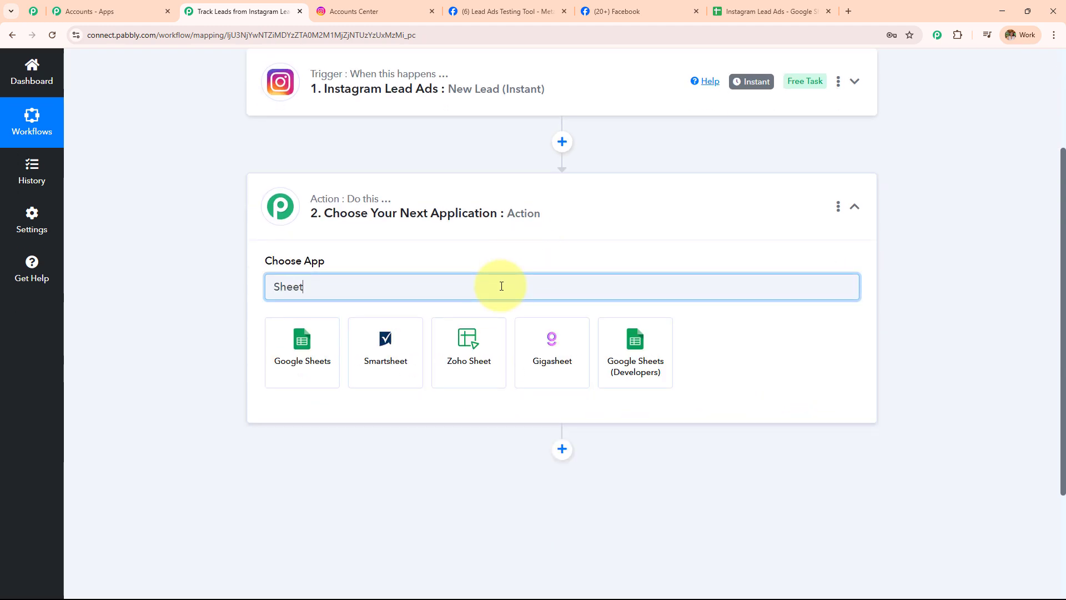
click(297, 347)
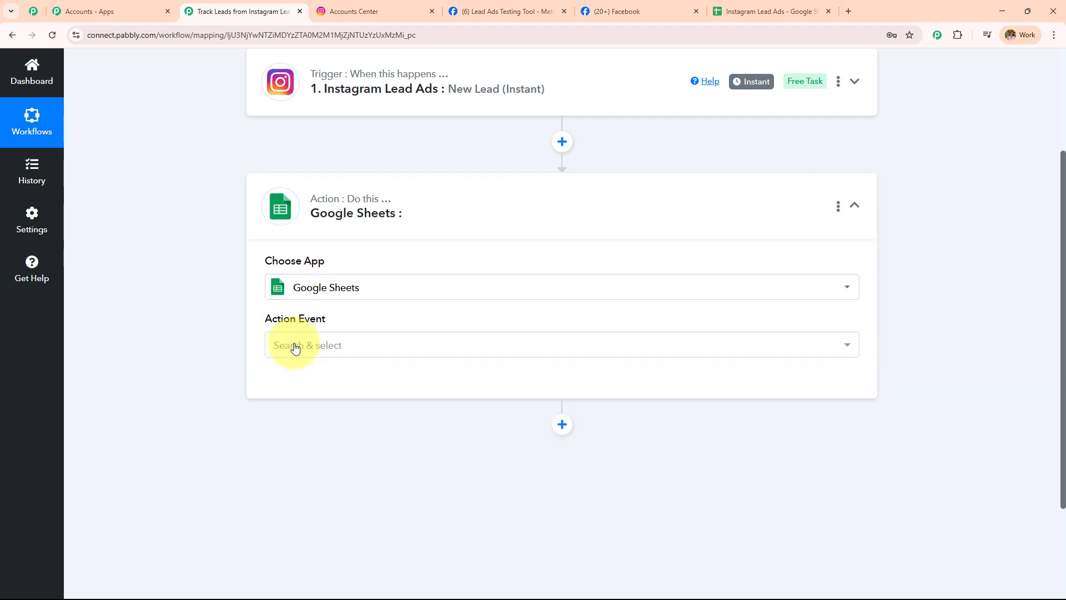
click(295, 348)
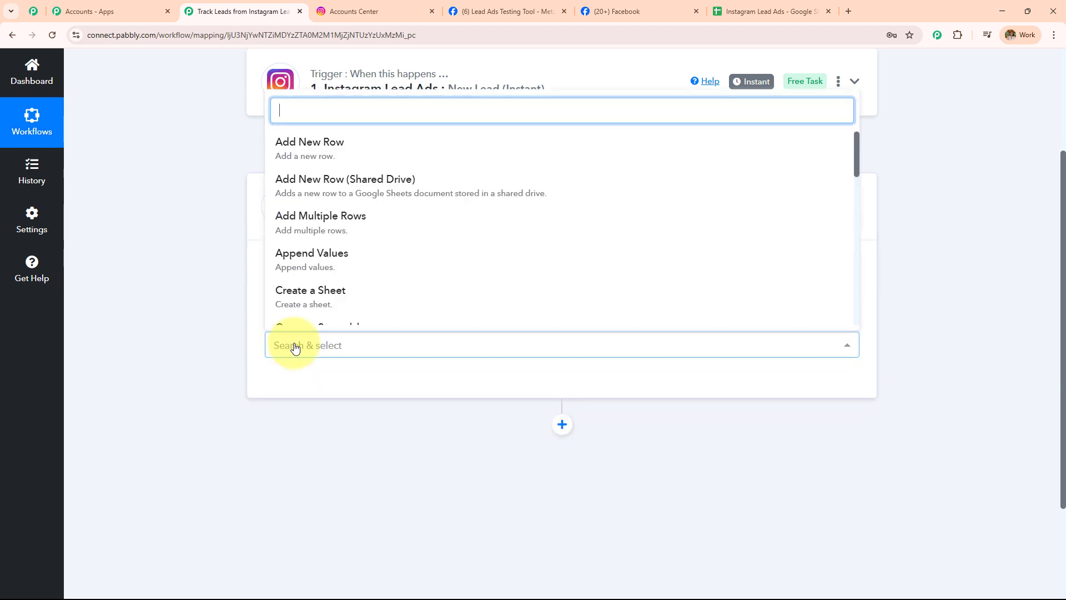
click(352, 154)
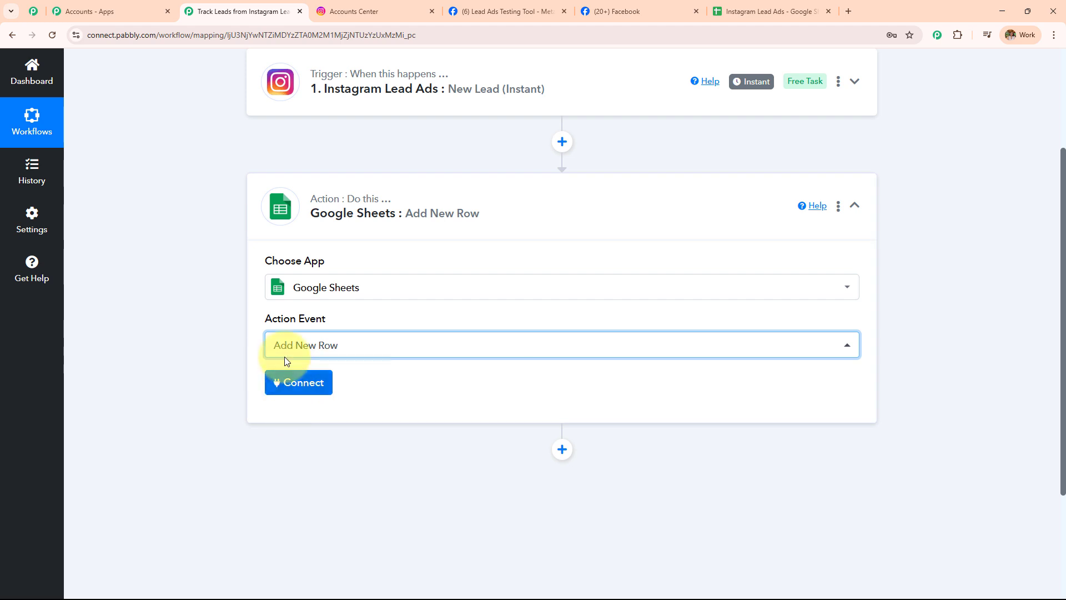
click(307, 383)
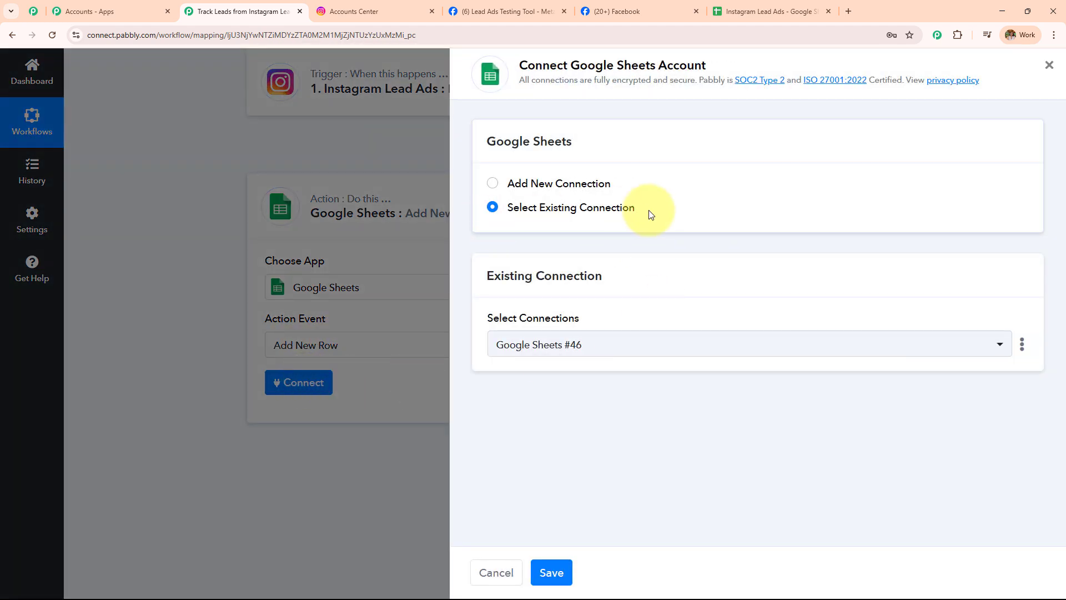
Create a new Google Sheets connection by signing in with a Google account and allowing access
click(492, 183)
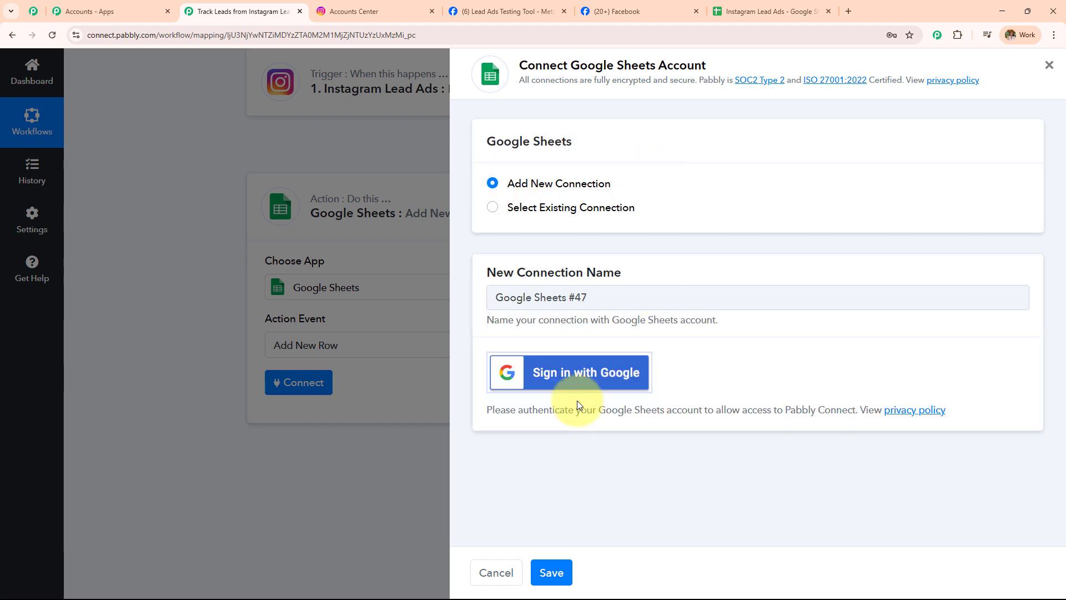
click(584, 374)
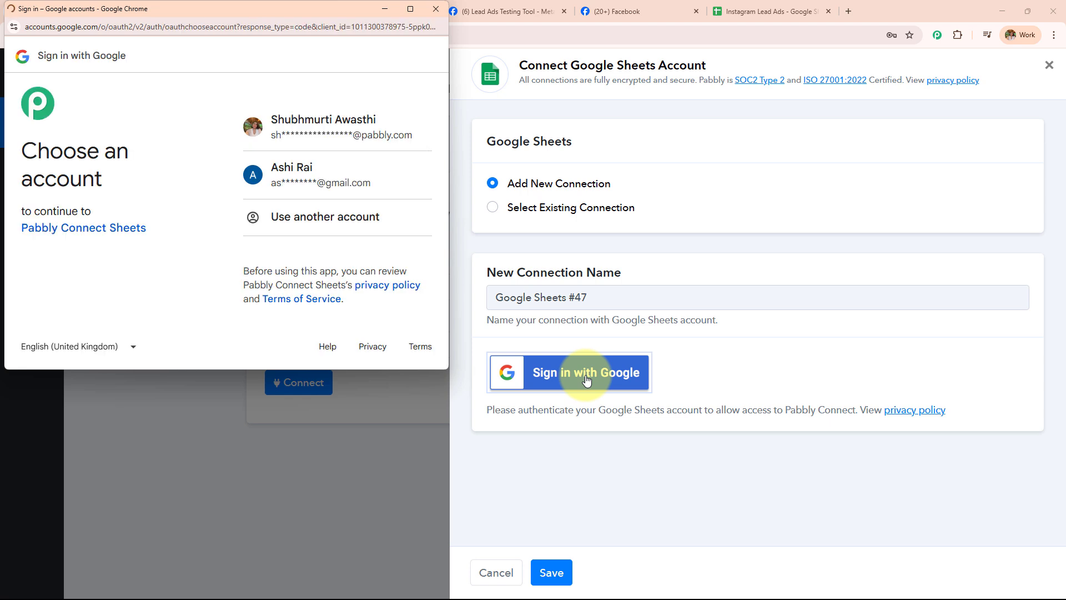
click(411, 143)
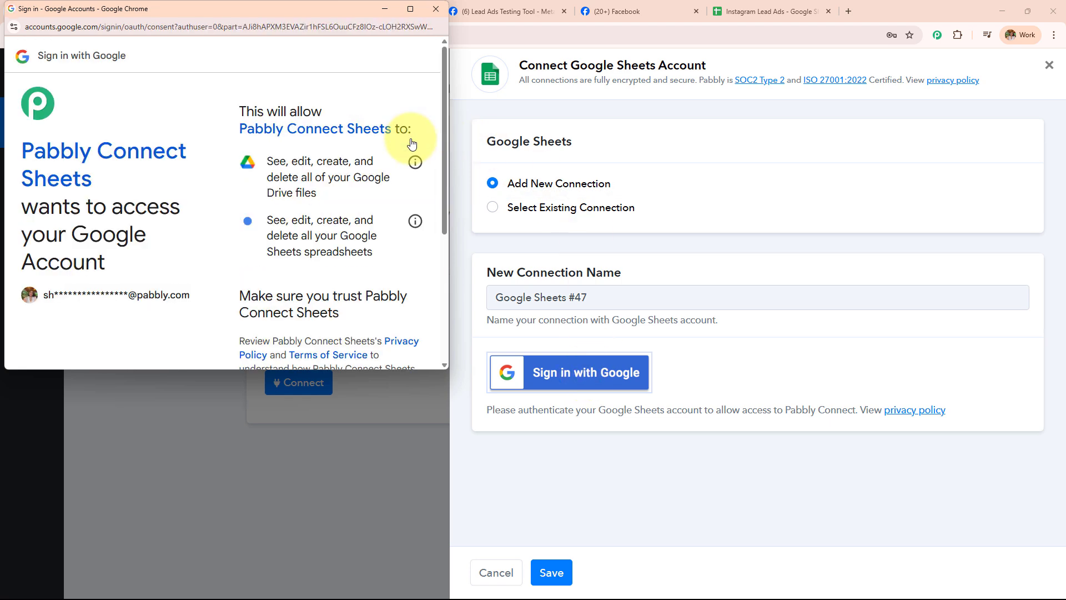
scroll(311, 222, down, 5)
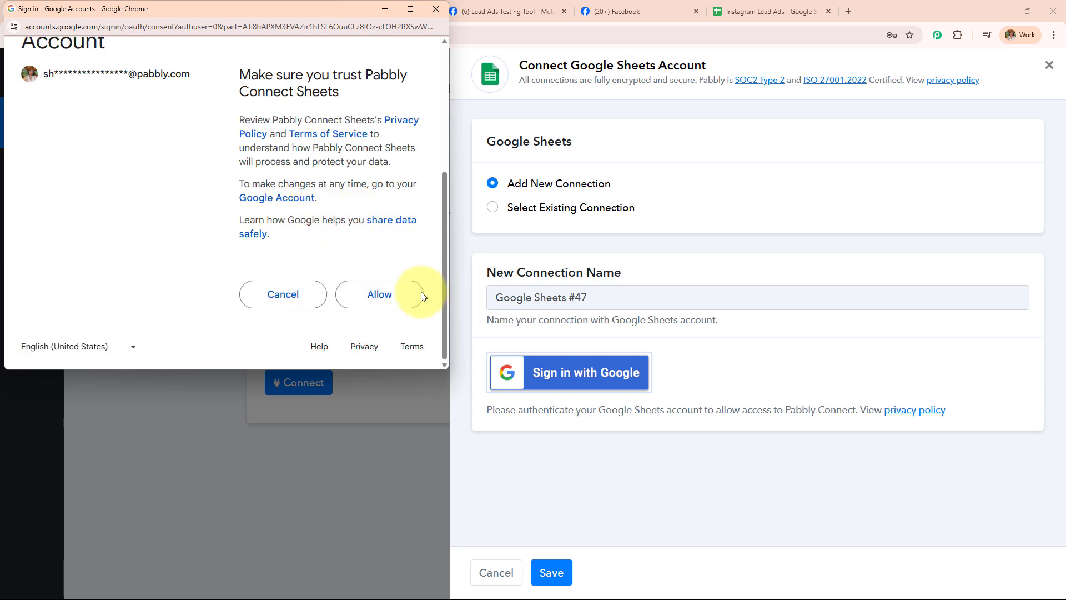
click(401, 303)
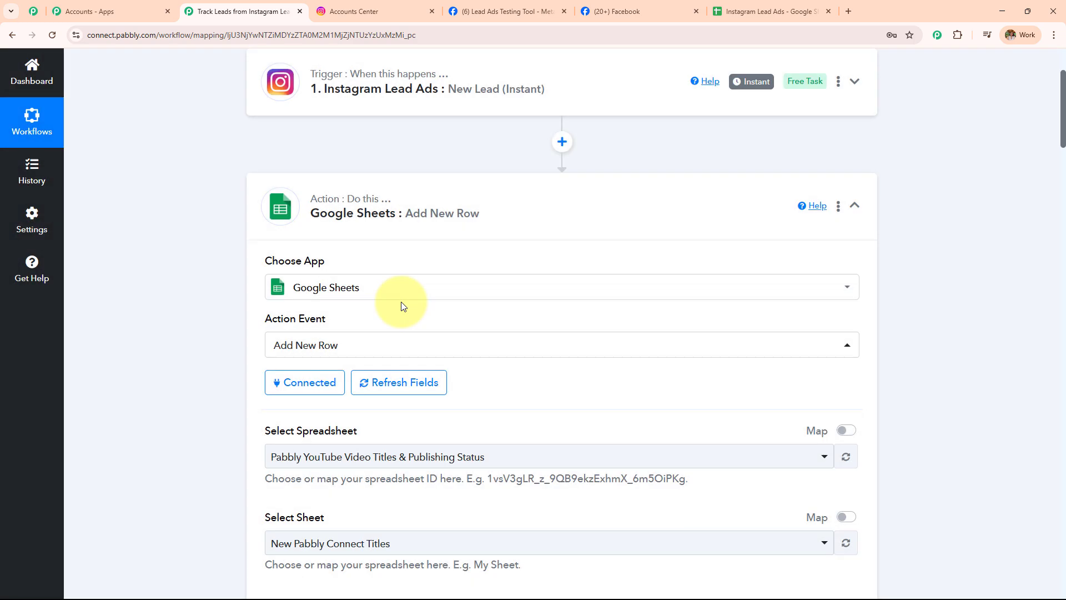
Select the 'Instagram Lead Ads' spreadsheet after checking its columns in the Sheets tab
scroll(402, 302, down, 3)
scroll(401, 302, down, 5)
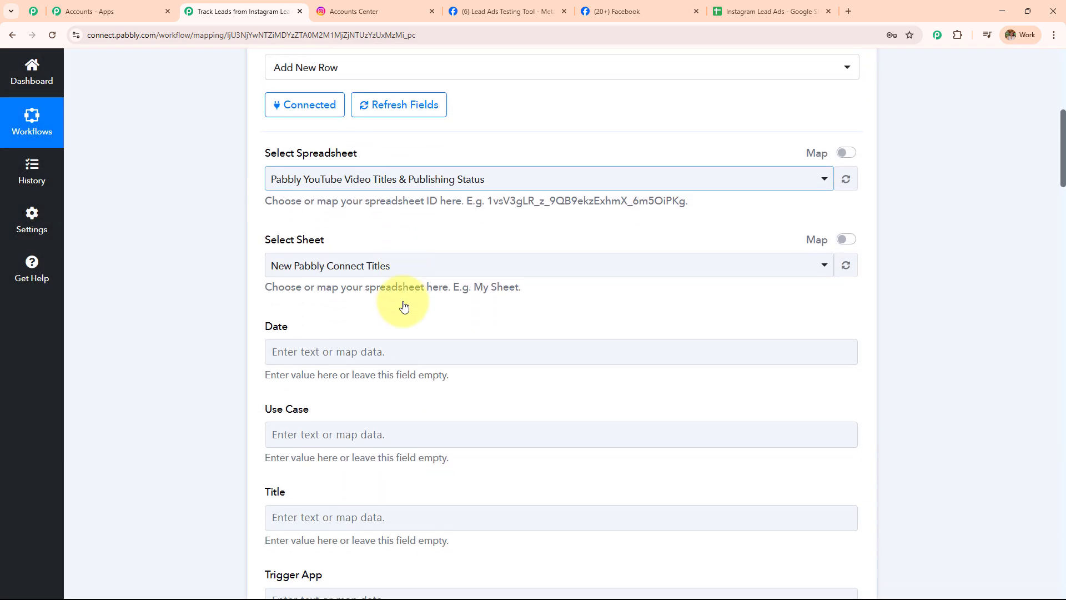
scroll(402, 306, up, 5)
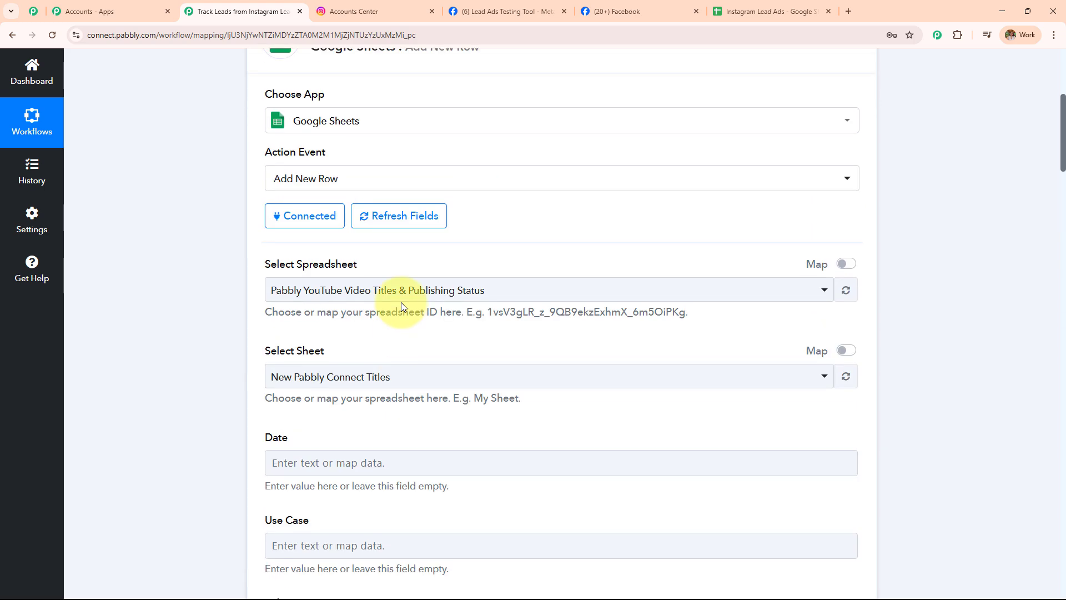
scroll(401, 302, up, 2)
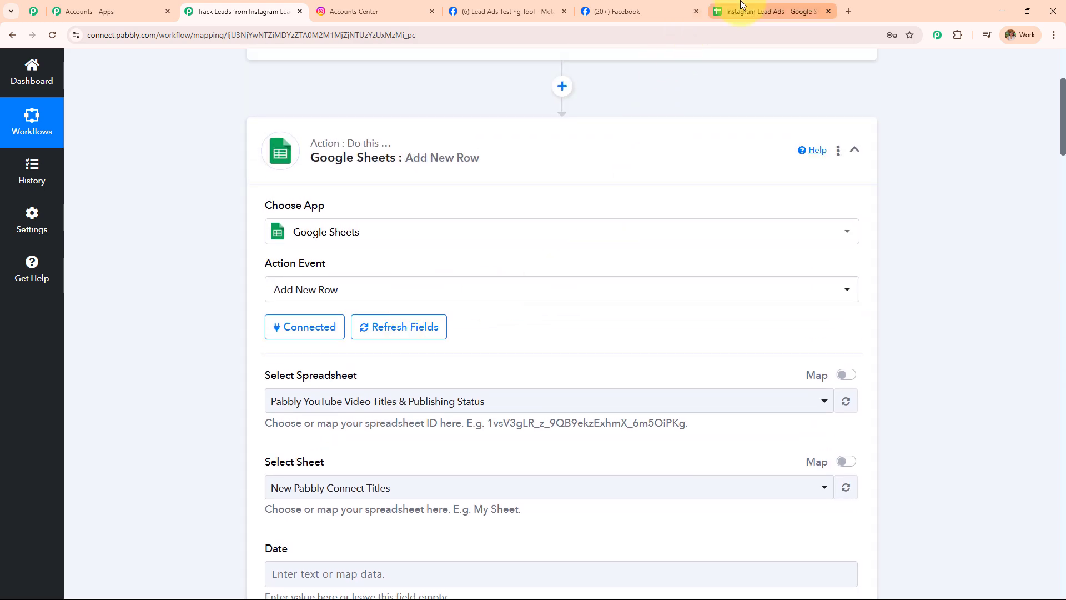
click(741, 8)
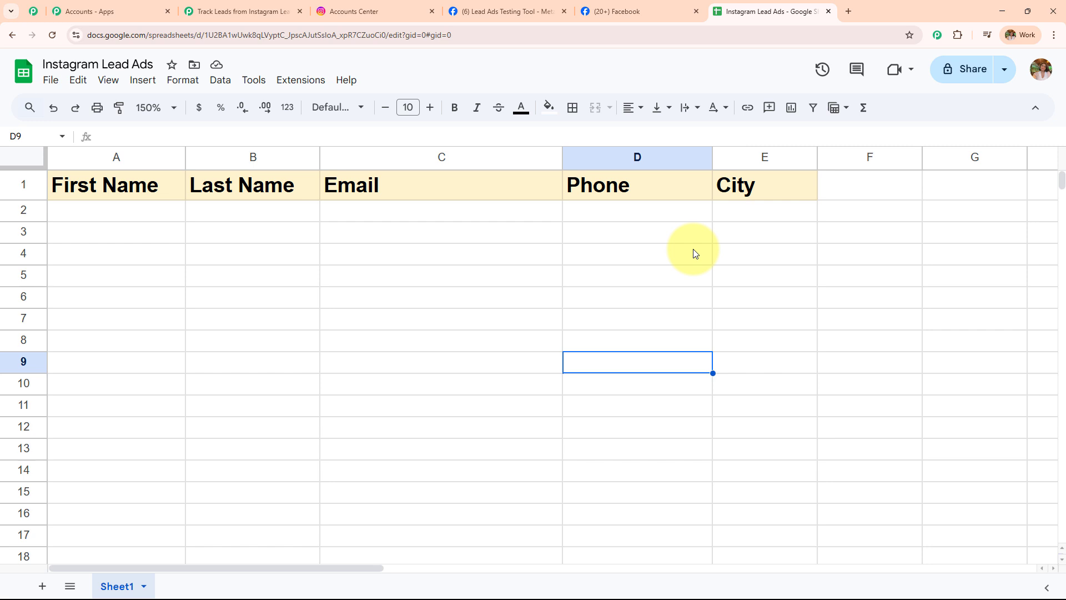
click(242, 11)
click(357, 402)
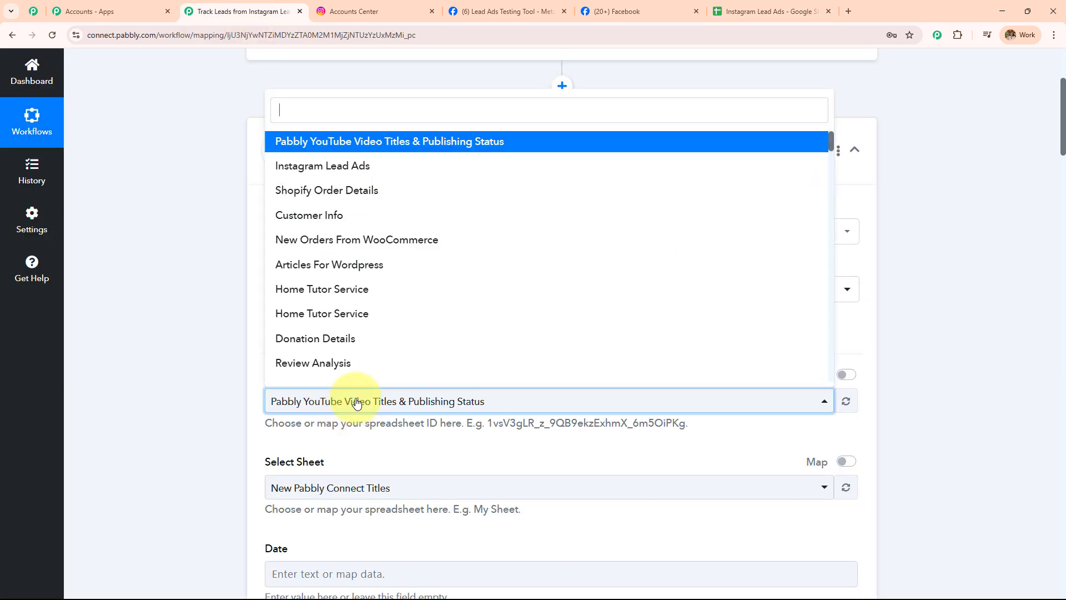
scroll(474, 235, down, 2)
scroll(452, 226, up, 2)
click(357, 166)
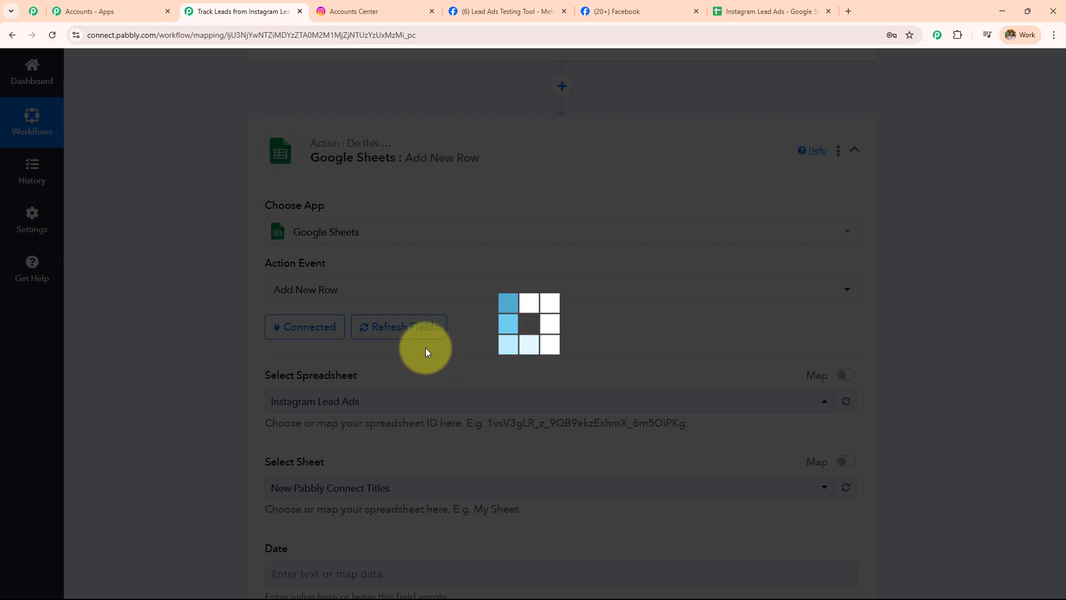
Review the loaded Sheet1 fields First Name, Last Name, Email and Phone against the spreadsheet
scroll(459, 281, down, 7)
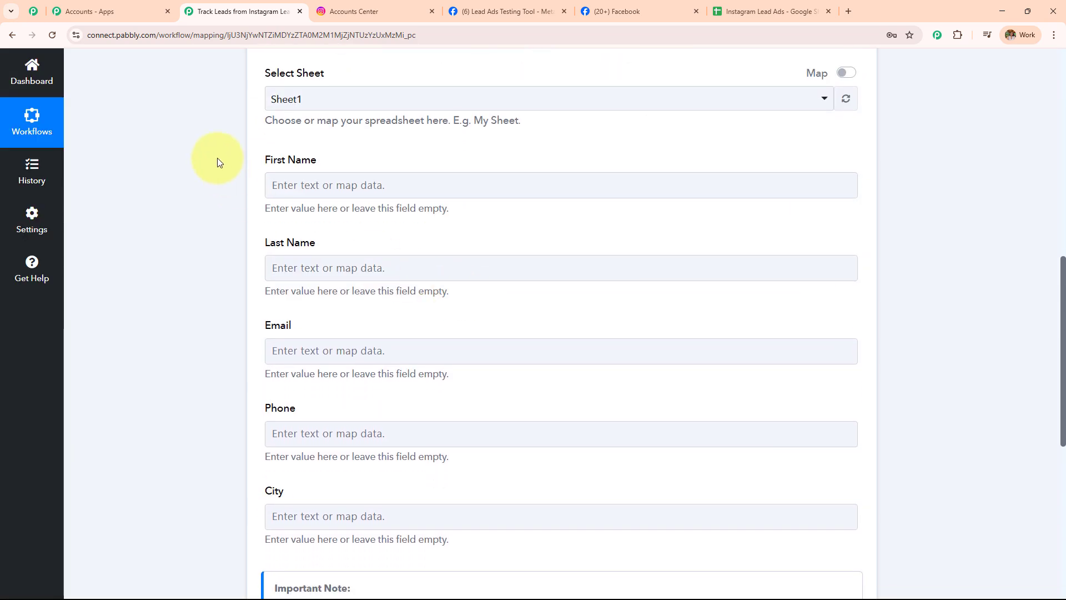
scroll(595, 231, up, 2)
scroll(590, 231, down, 4)
click(338, 156)
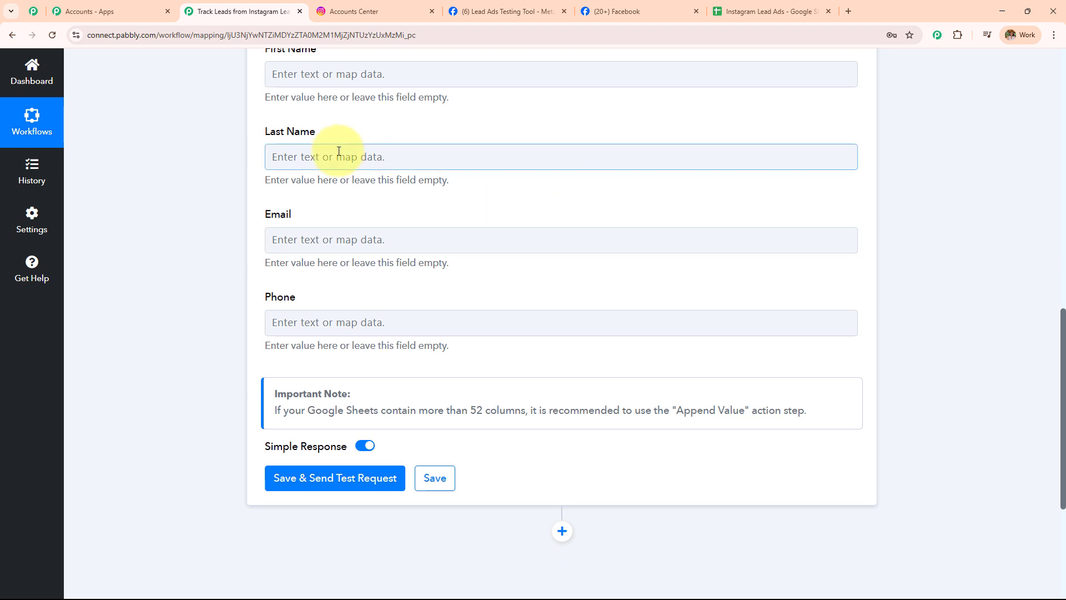
scroll(338, 151, up, 1)
drag(255, 102, 548, 445)
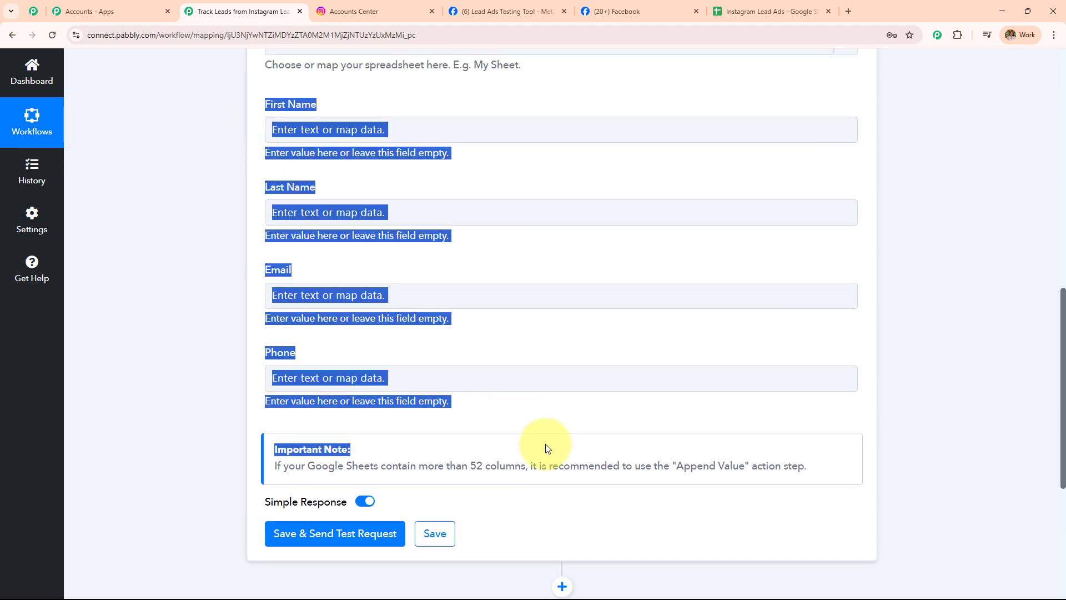
click(759, 4)
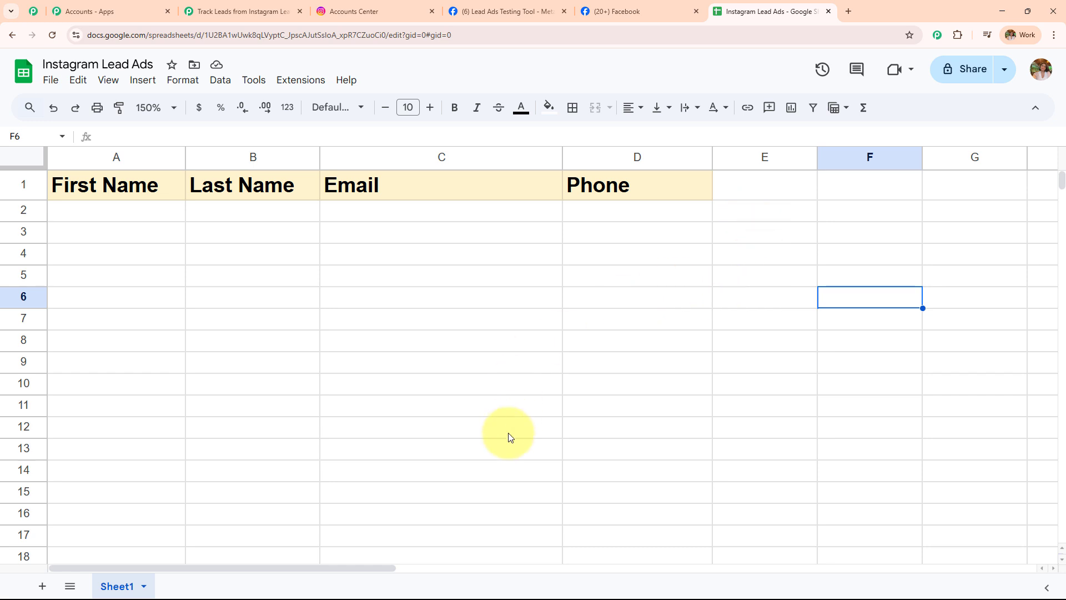
Check the sheet's First Name, Last Name, Email and Phone headers, then return to the workflow
mouse_move(391, 567)
mouse_down()
mouse_move(404, 575)
mouse_move(392, 572)
mouse_up()
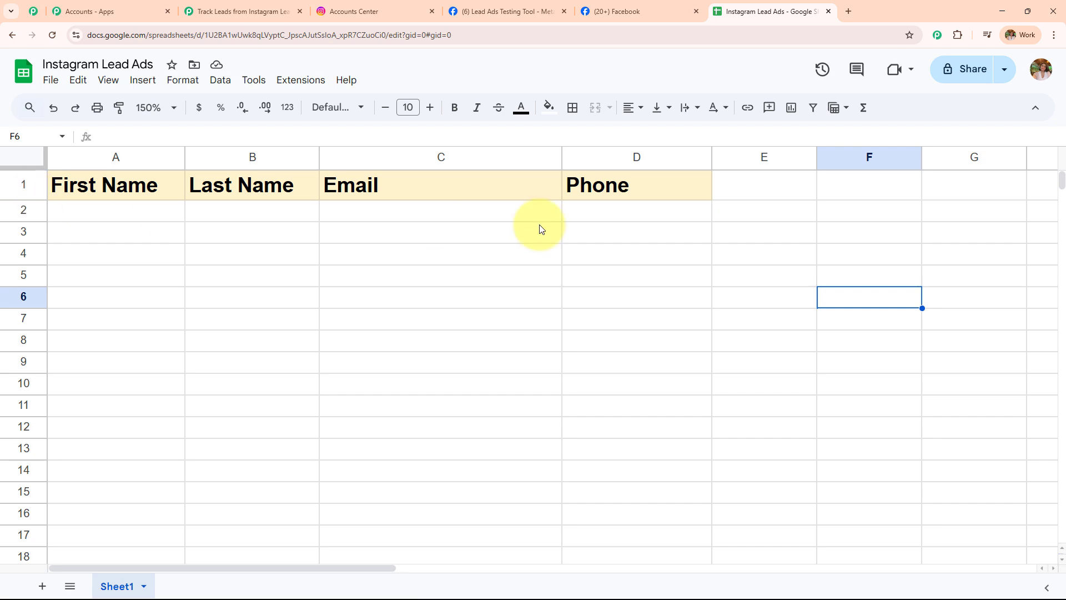
click(244, 11)
Map First Name to the Instagram lead's Res4 First Name value
scroll(230, 249, up, 3)
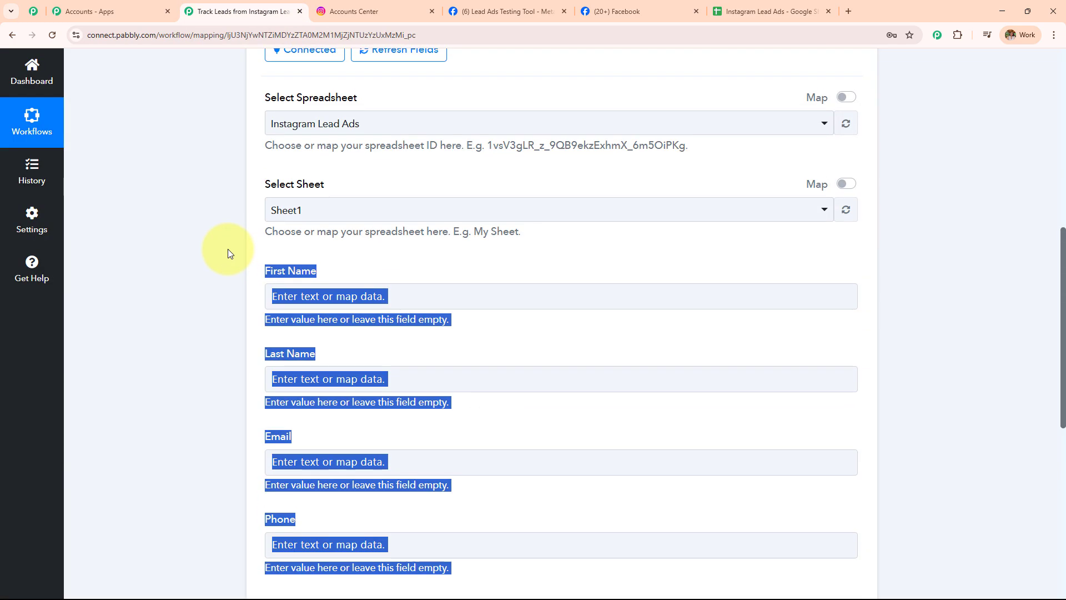
click(405, 297)
scroll(402, 299, down, 4)
scroll(402, 299, up, 3)
scroll(400, 297, down, 2)
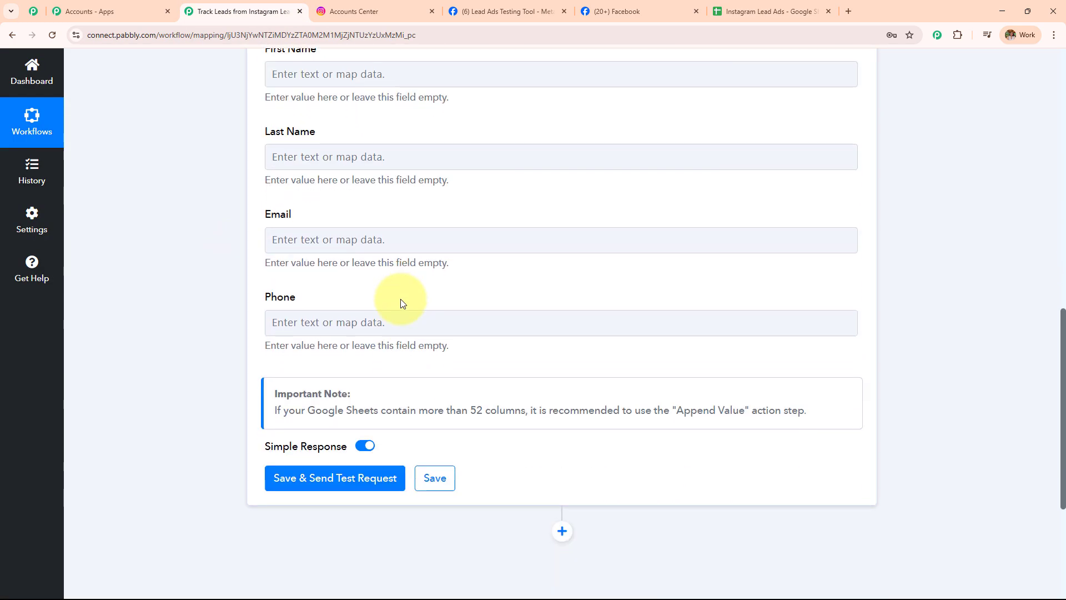
scroll(400, 297, up, 2)
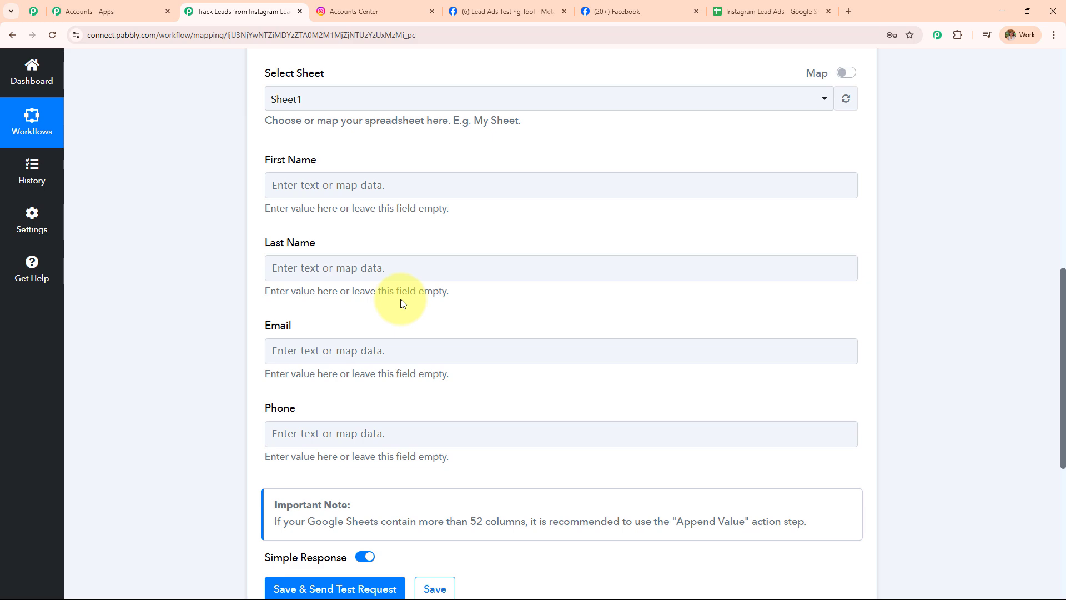
scroll(400, 350, up, 10)
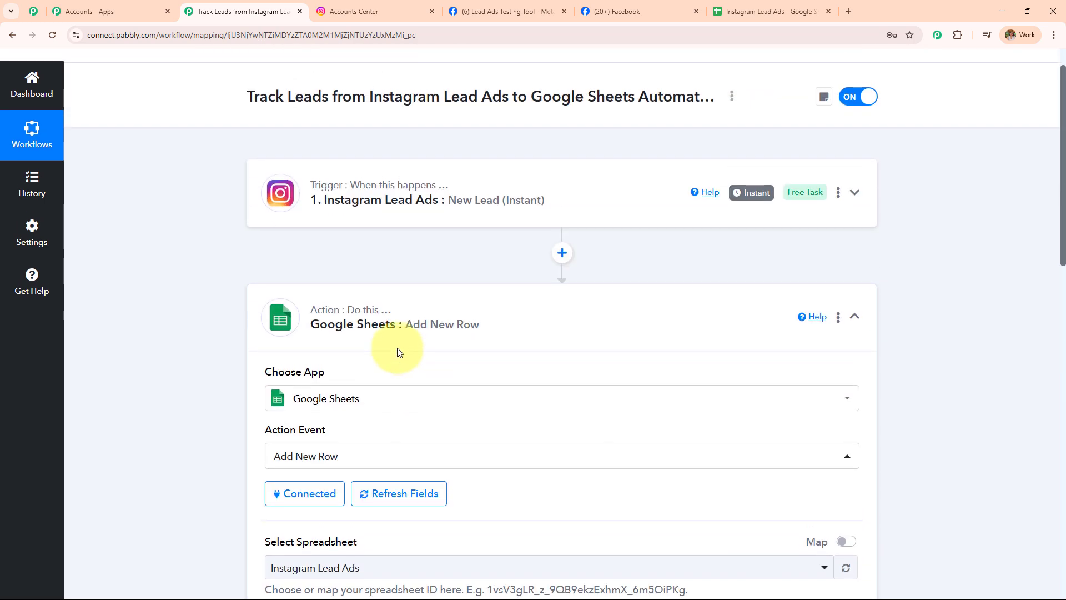
scroll(467, 227, down, 1)
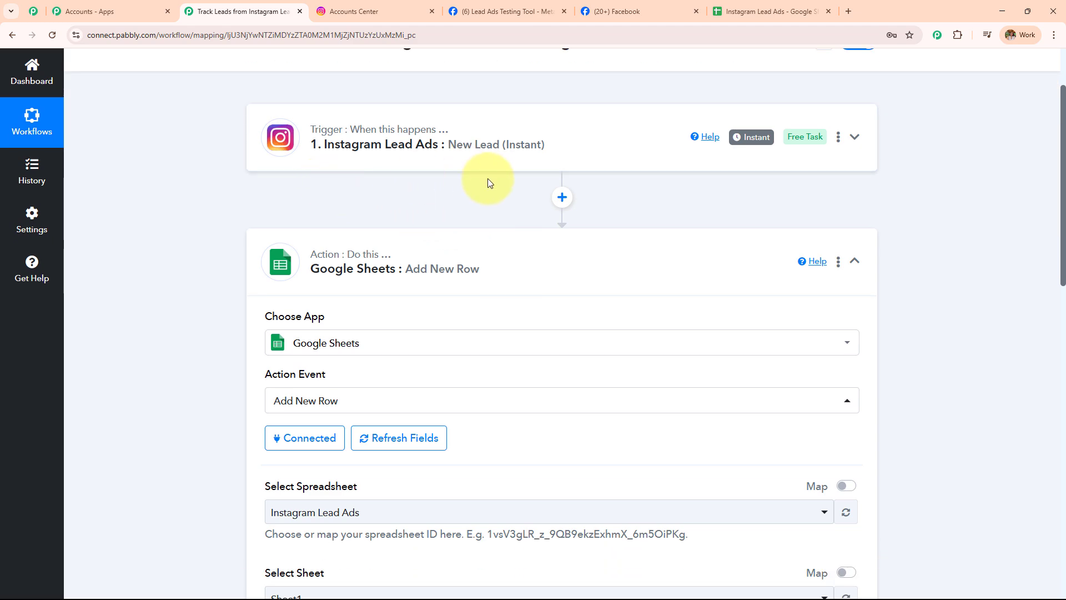
scroll(486, 183, down, 4)
scroll(466, 232, down, 6)
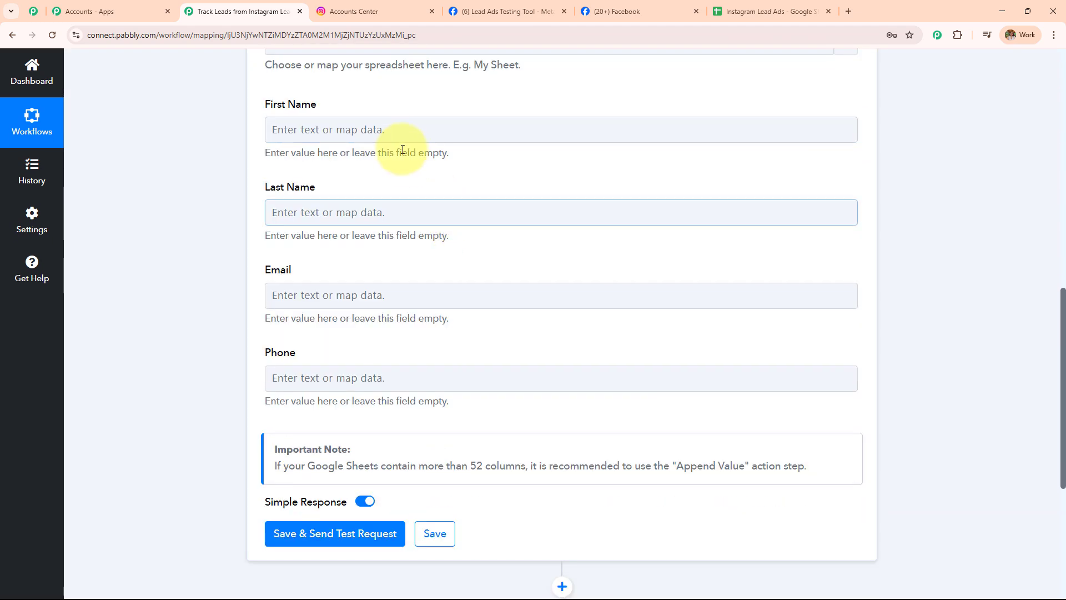
click(401, 130)
click(378, 245)
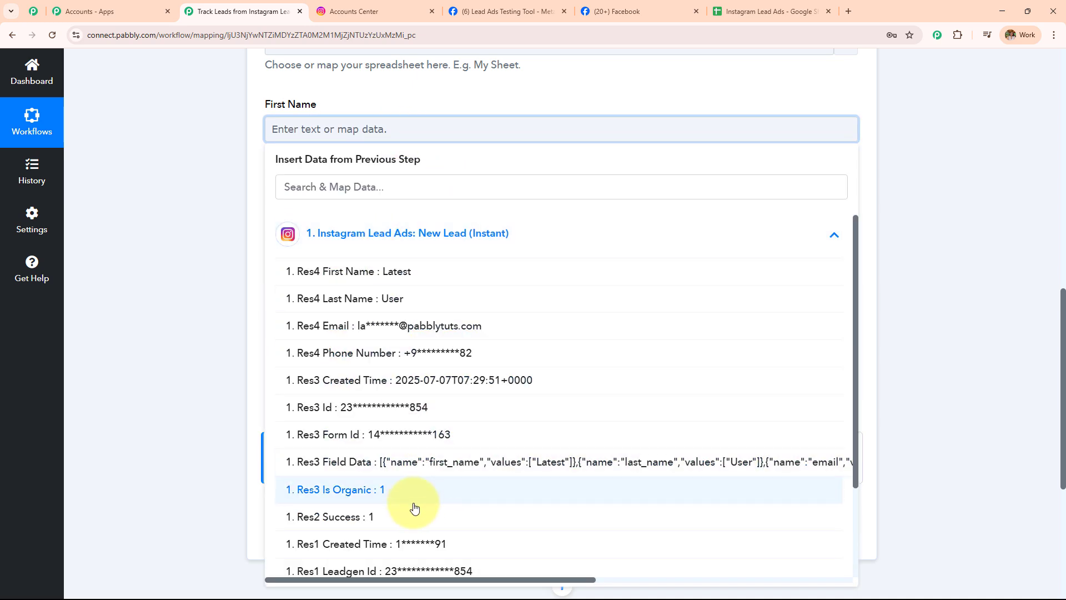
click(409, 271)
click(255, 175)
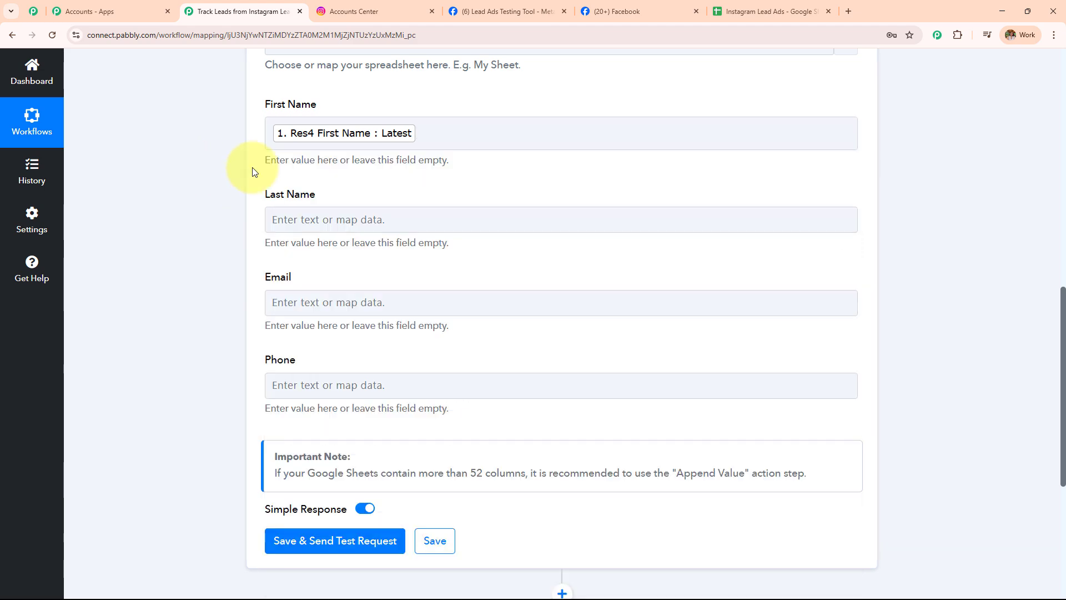
Map Last Name and Email to the lead's Res4 Last Name and Email values
click(384, 231)
click(404, 334)
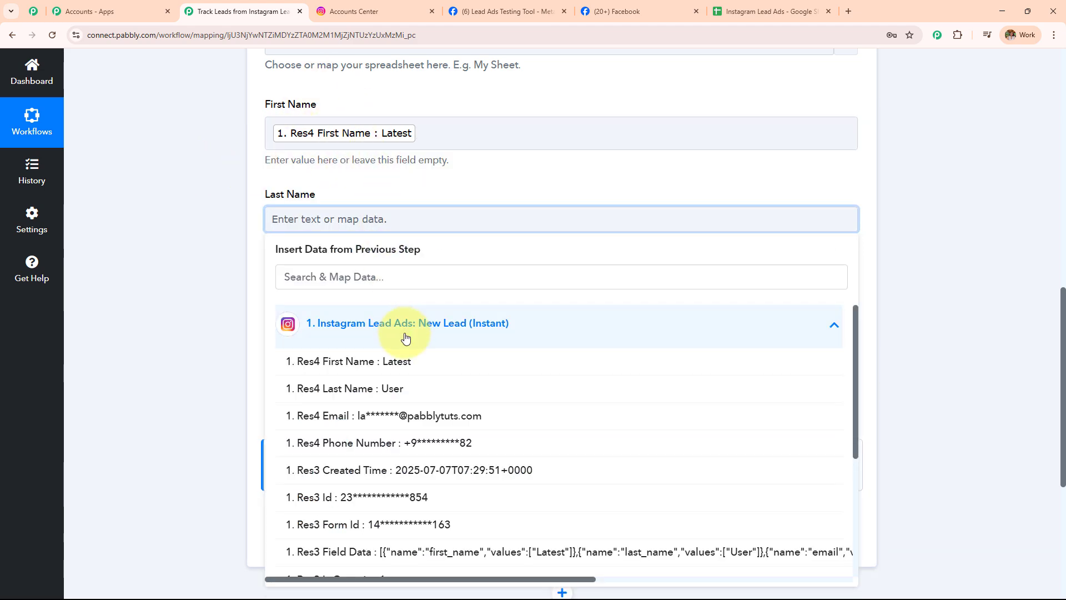
click(435, 391)
click(240, 265)
scroll(493, 162, down, 2)
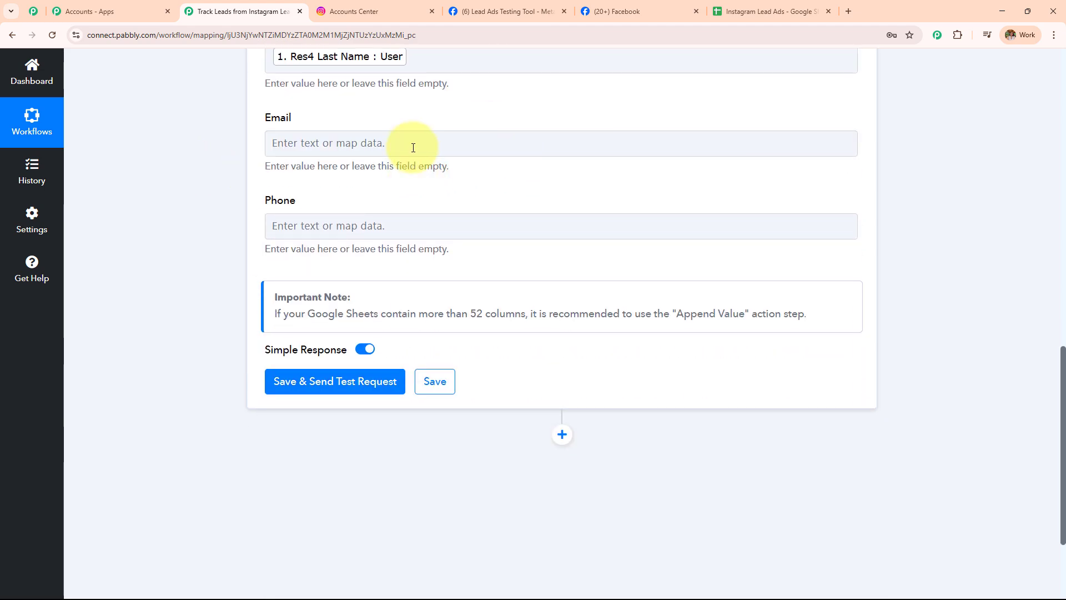
click(413, 145)
click(430, 259)
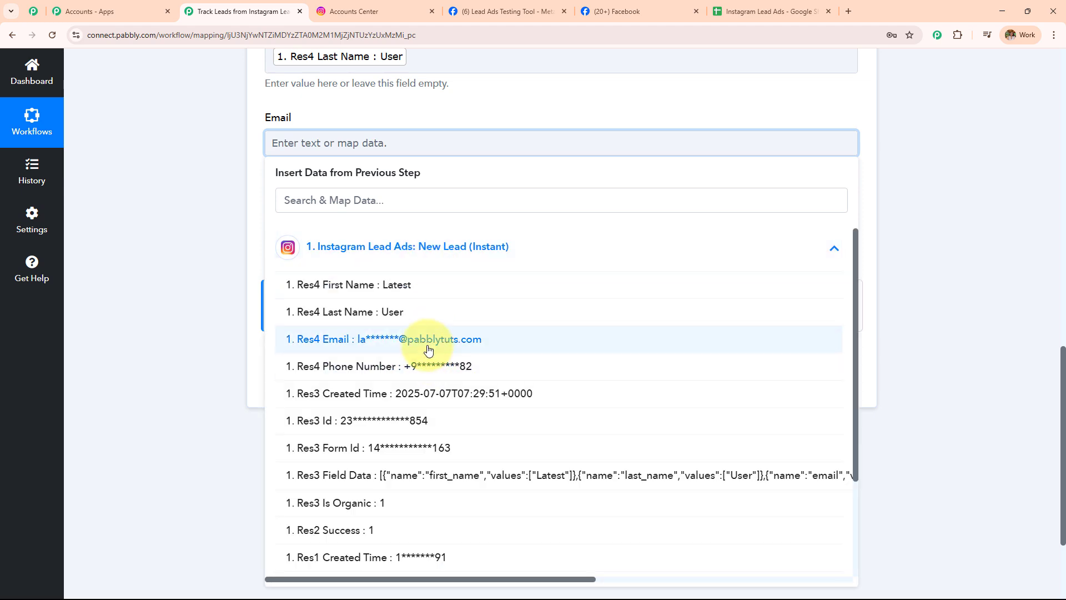
click(437, 342)
click(198, 191)
Map Phone to the lead's Res4 Phone Number value
click(284, 226)
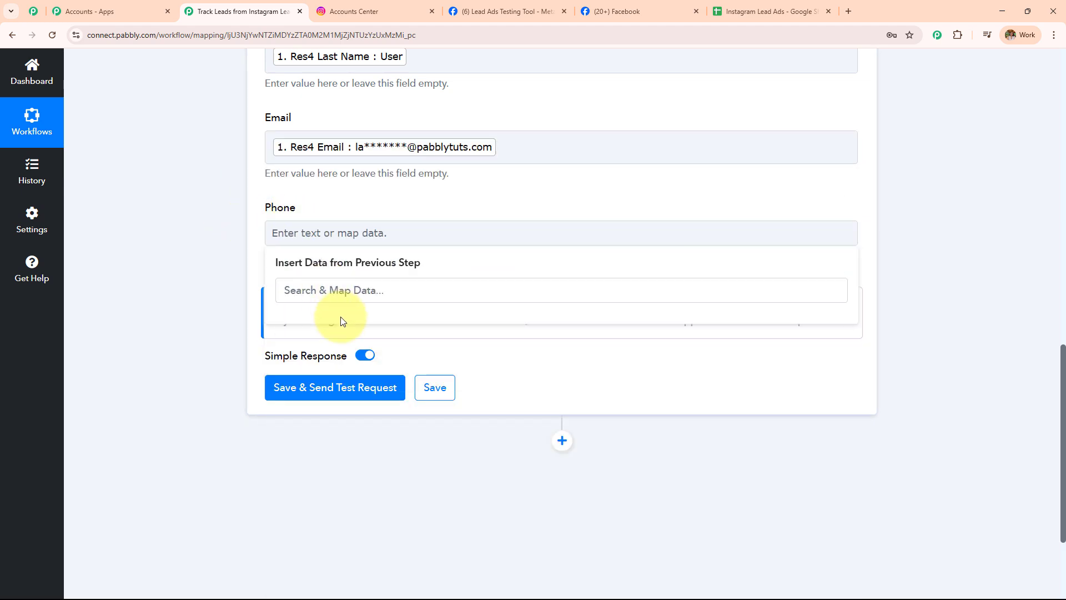
click(237, 297)
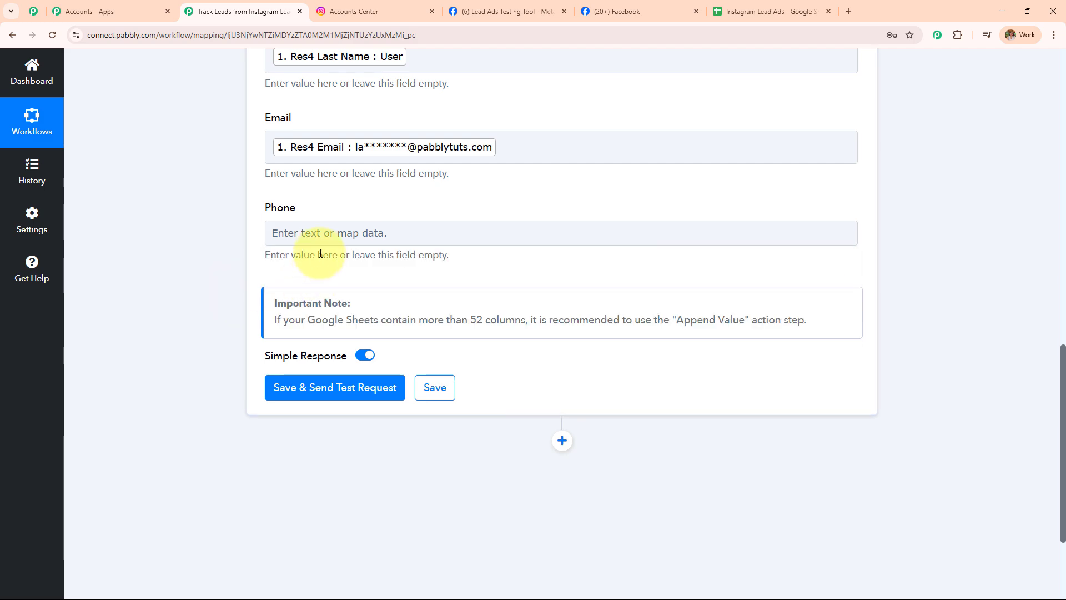
click(274, 238)
click(348, 347)
click(409, 456)
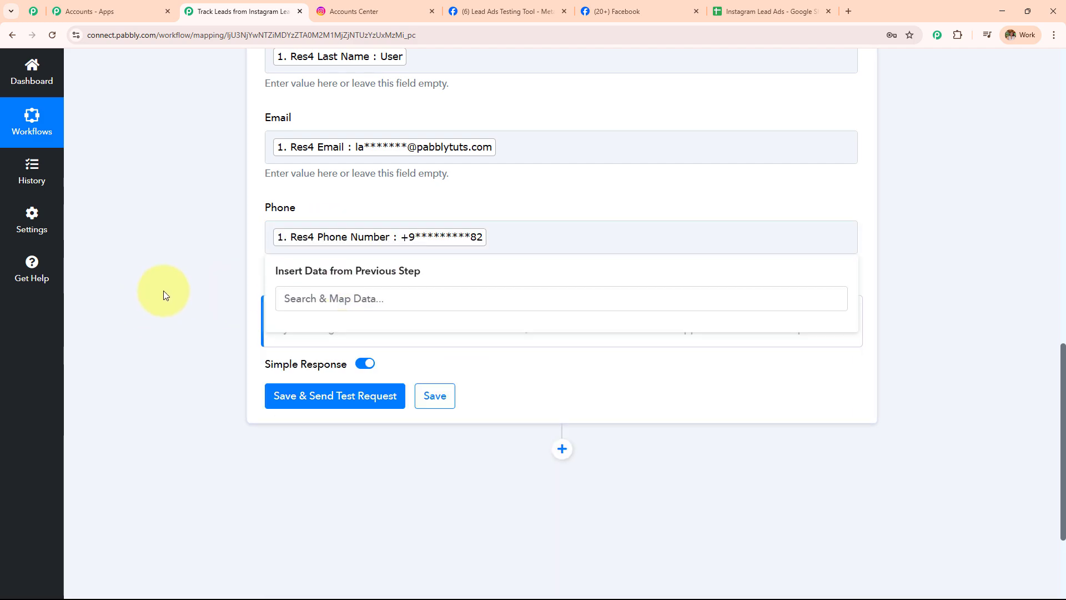
click(161, 293)
scroll(542, 277, up, 4)
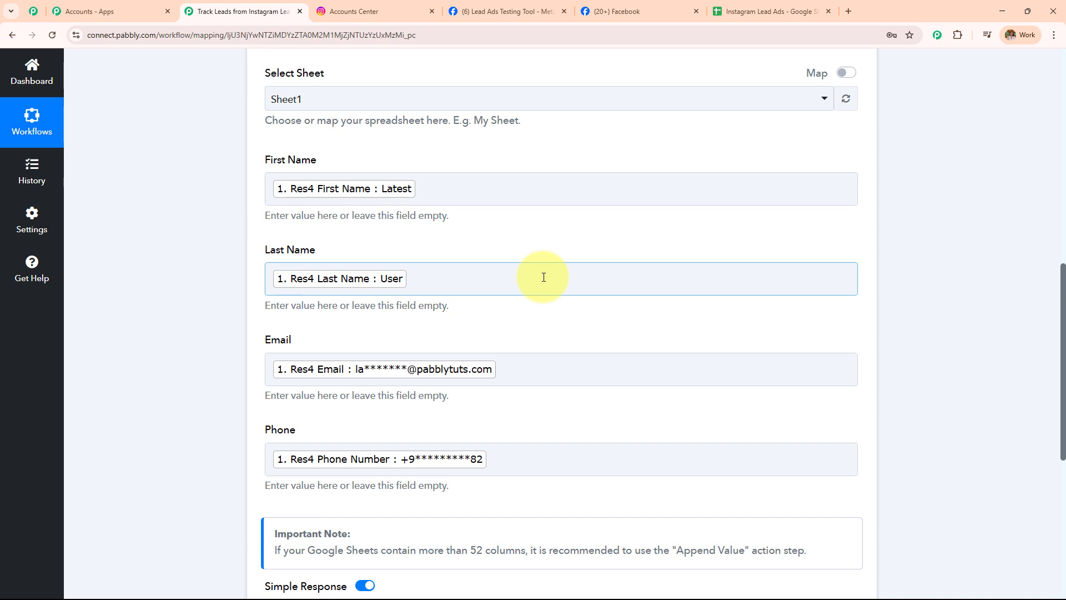
Send the Add New Row test, confirming 4 cells written to Sheet1!A2:D2, then view the spreadsheet
scroll(543, 277, down, 7)
click(311, 234)
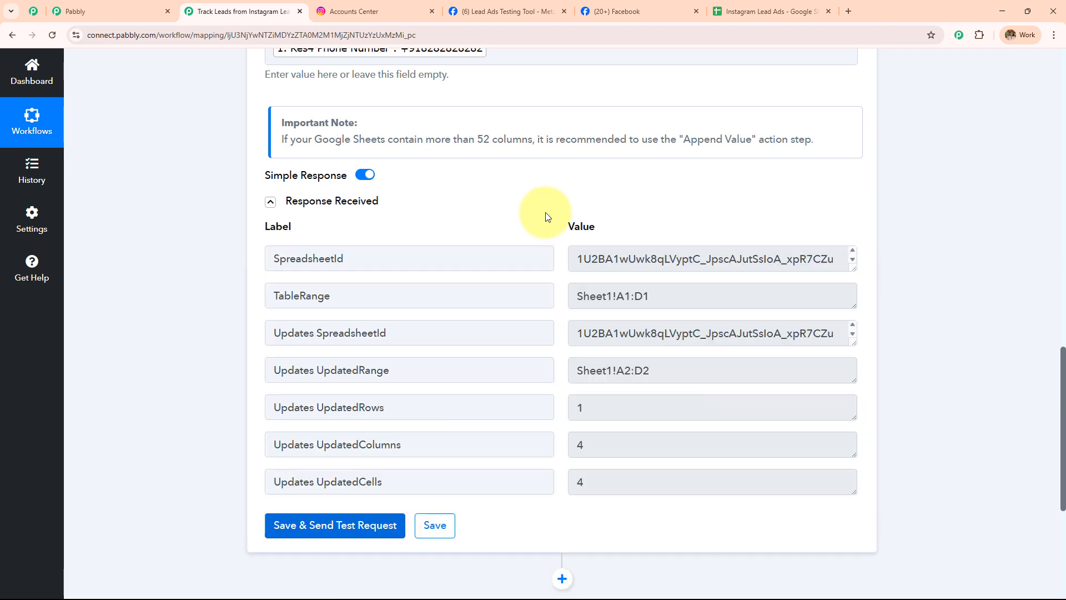
scroll(547, 216, down, 3)
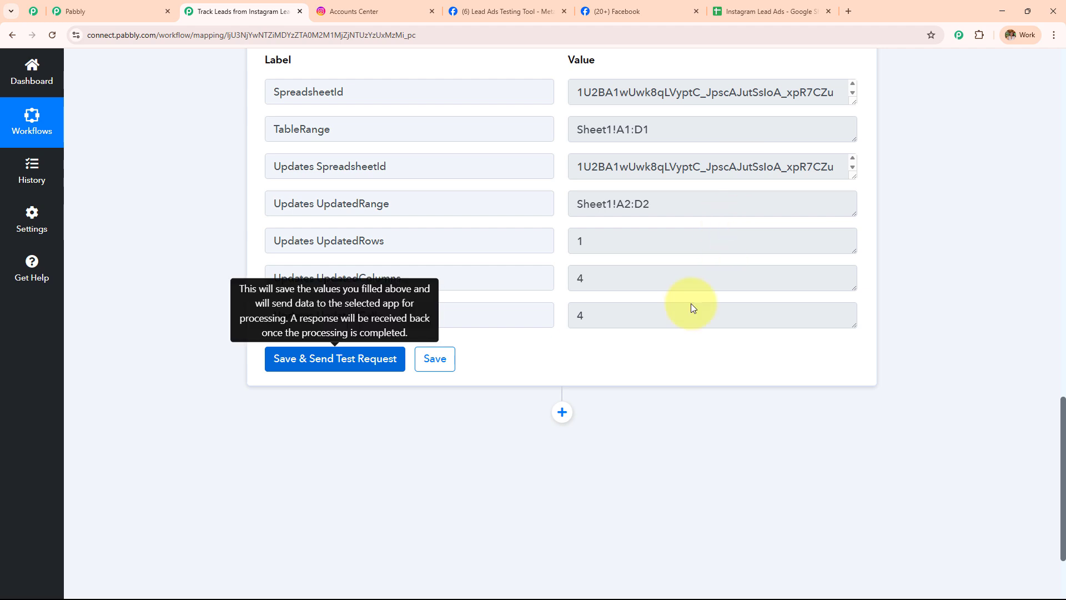
click(739, 10)
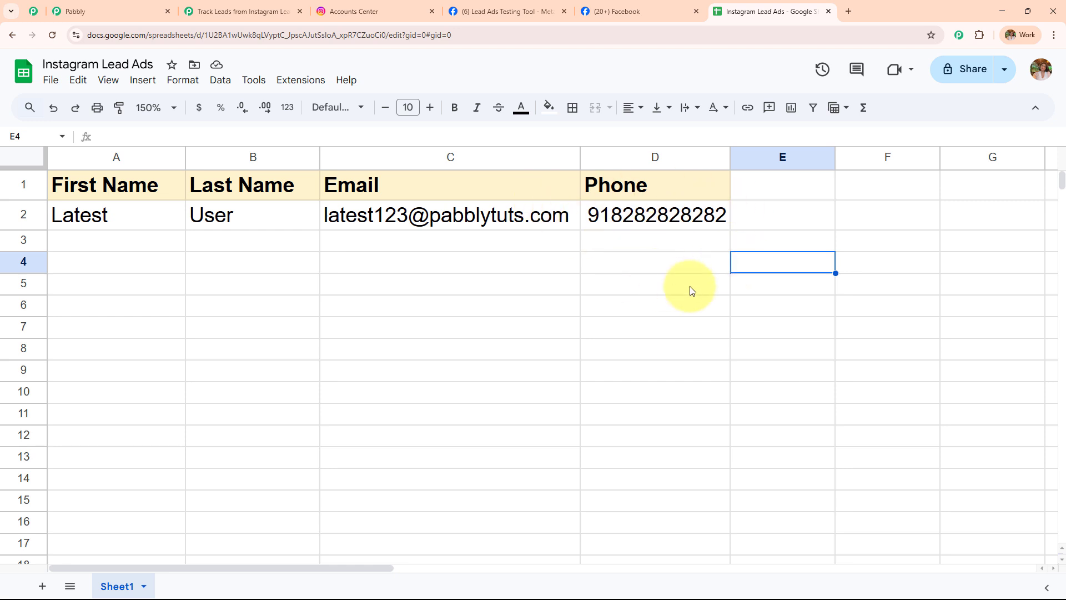
Return to the active Pabbly workflow showing the Instagram Lead Ads trigger and Add New Row action
click(229, 14)
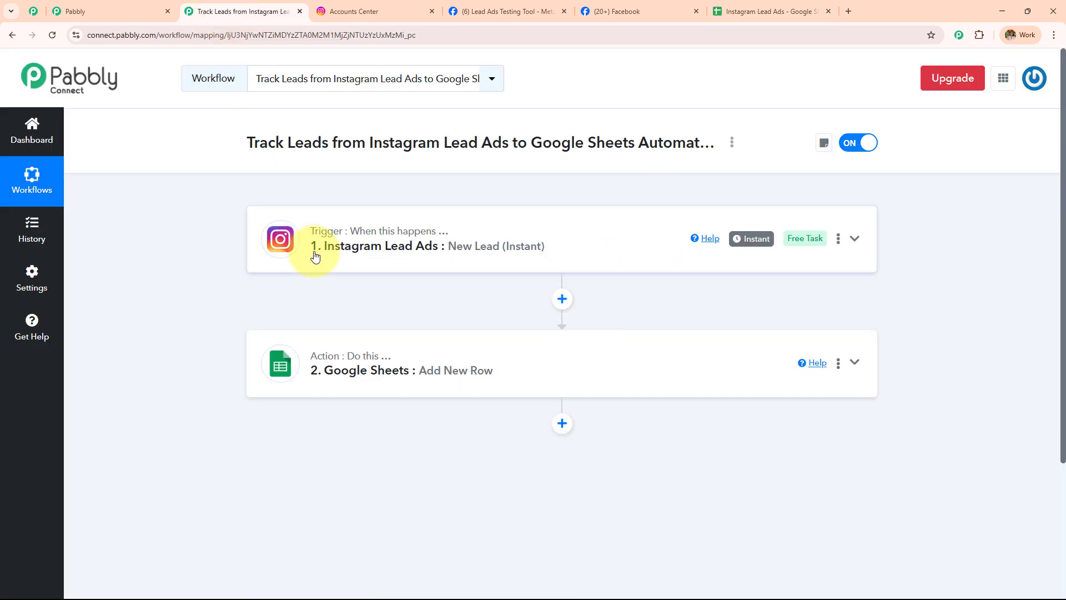